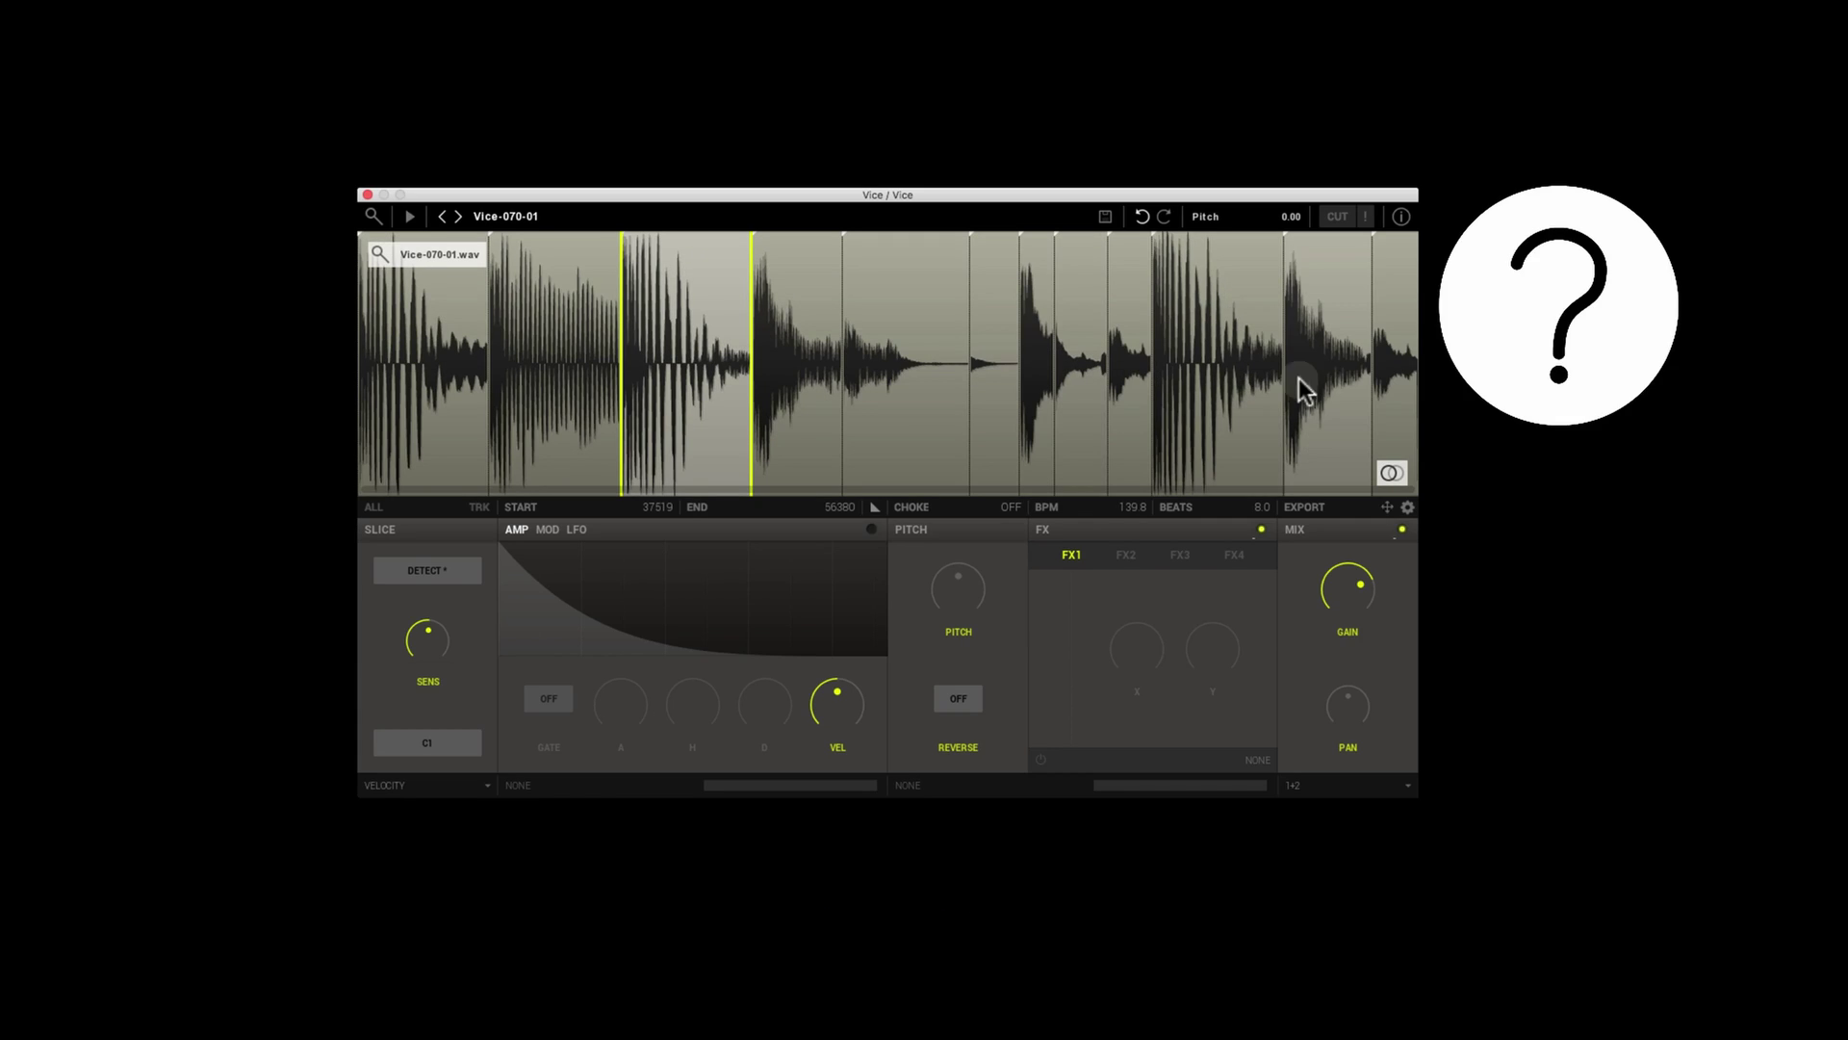
Audition five slices across the Vice-070-01 loop, from first to last
{"action": "left_click", "coordinate": [466, 375]}
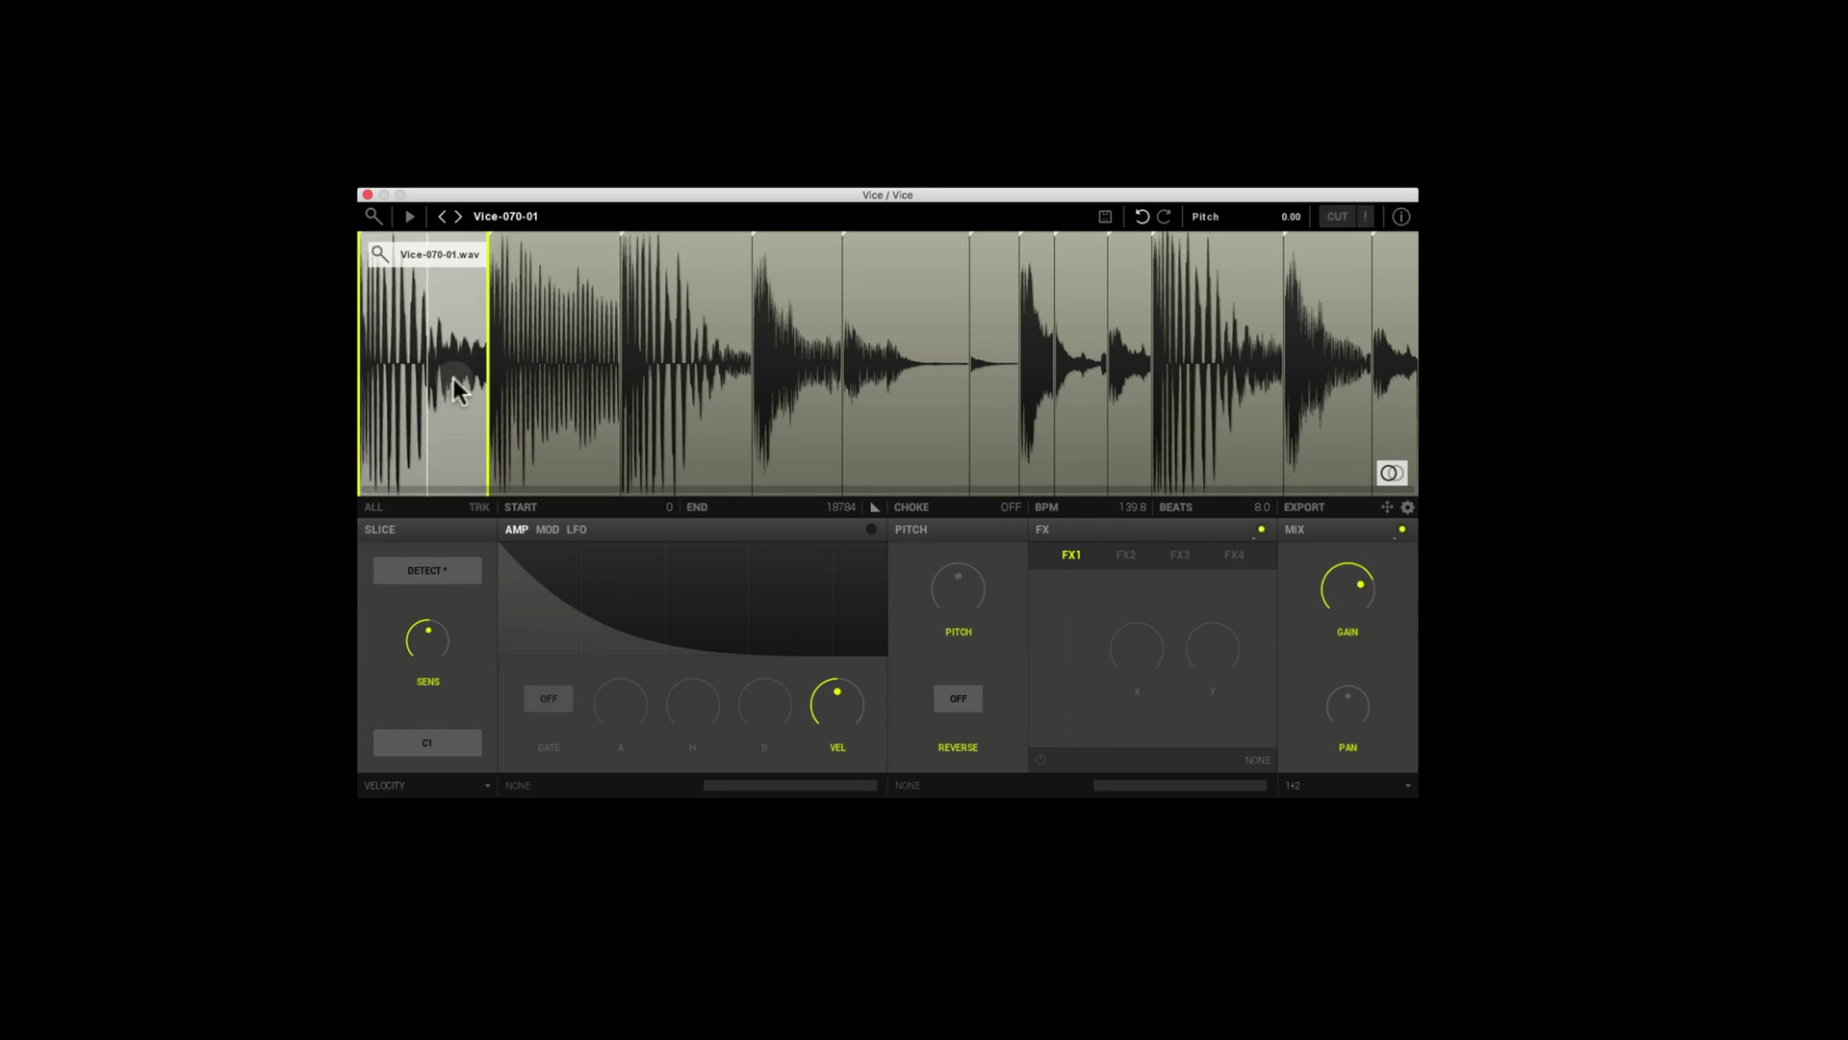
{"action": "left_click", "coordinate": [568, 383]}
{"action": "left_click", "coordinate": [685, 378]}
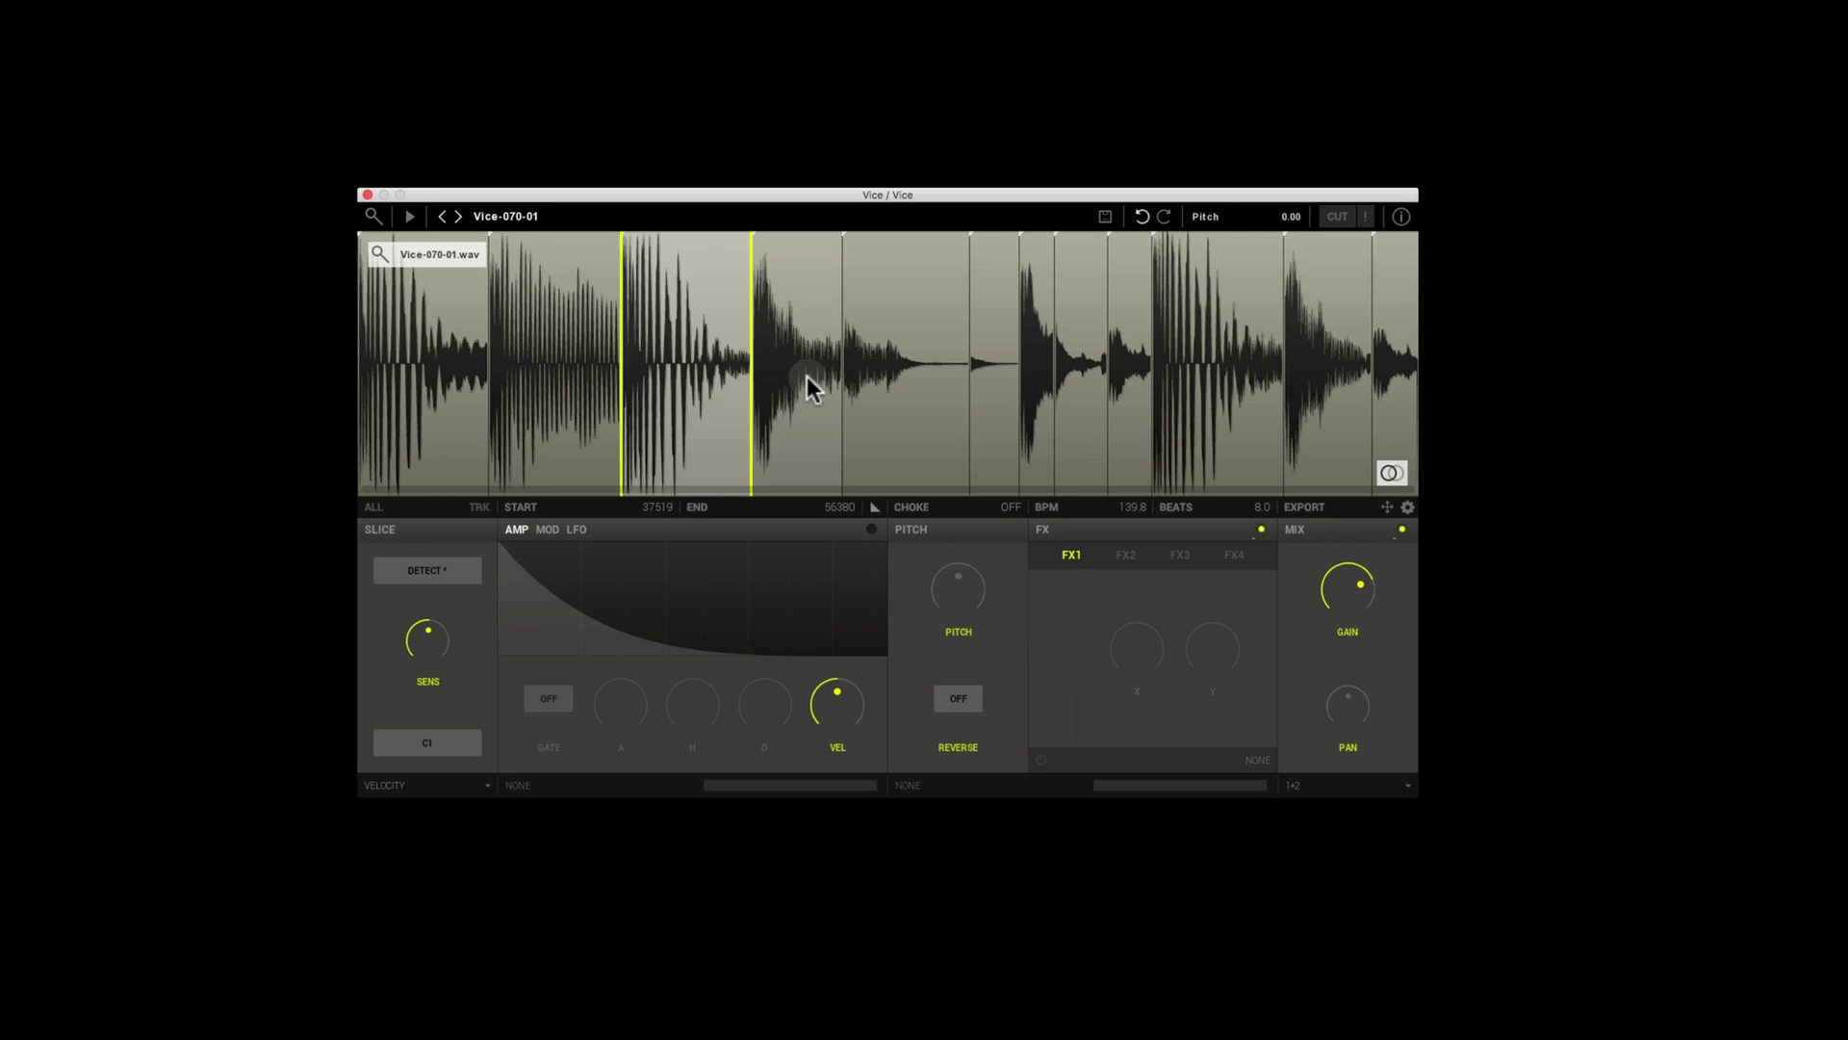
{"action": "left_click", "coordinate": [818, 383]}
{"action": "left_click", "coordinate": [900, 393]}
Load Vice-090-01 from the sample library and audition its second through fifth slices
{"action": "left_click", "coordinate": [375, 217]}
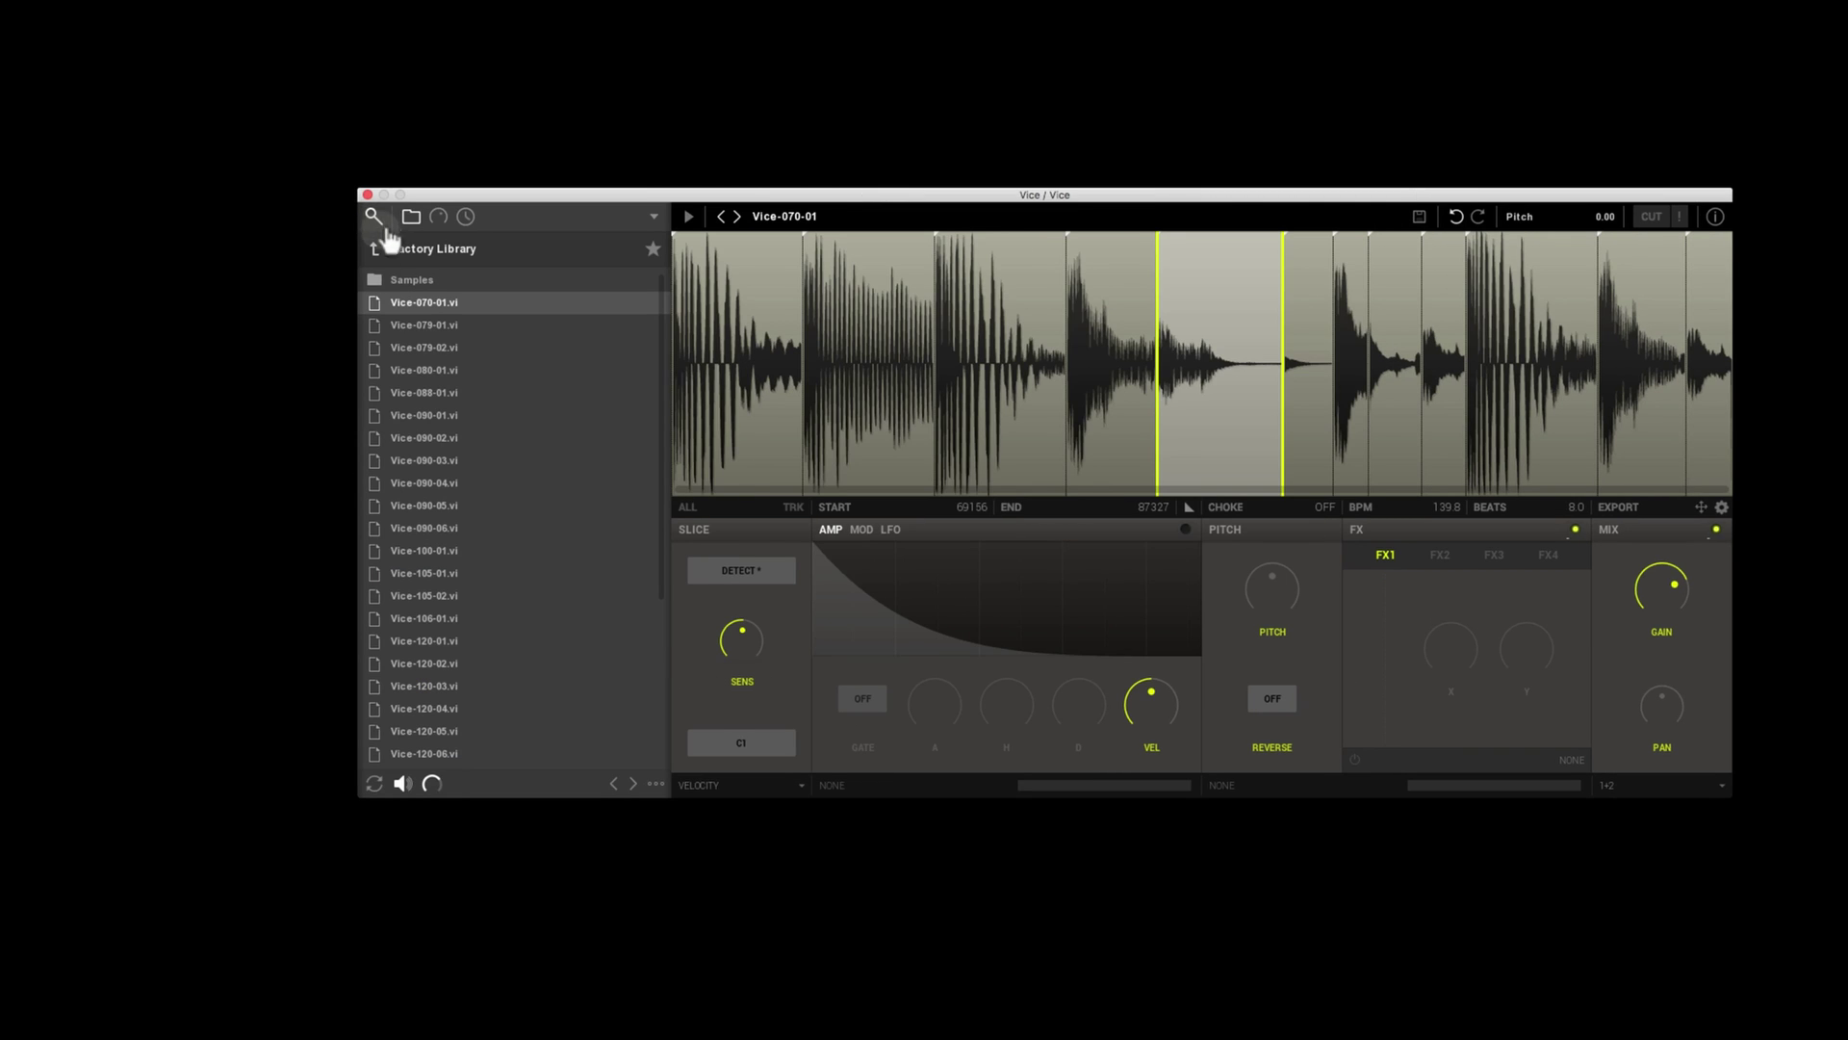
{"action": "left_click", "coordinate": [418, 414]}
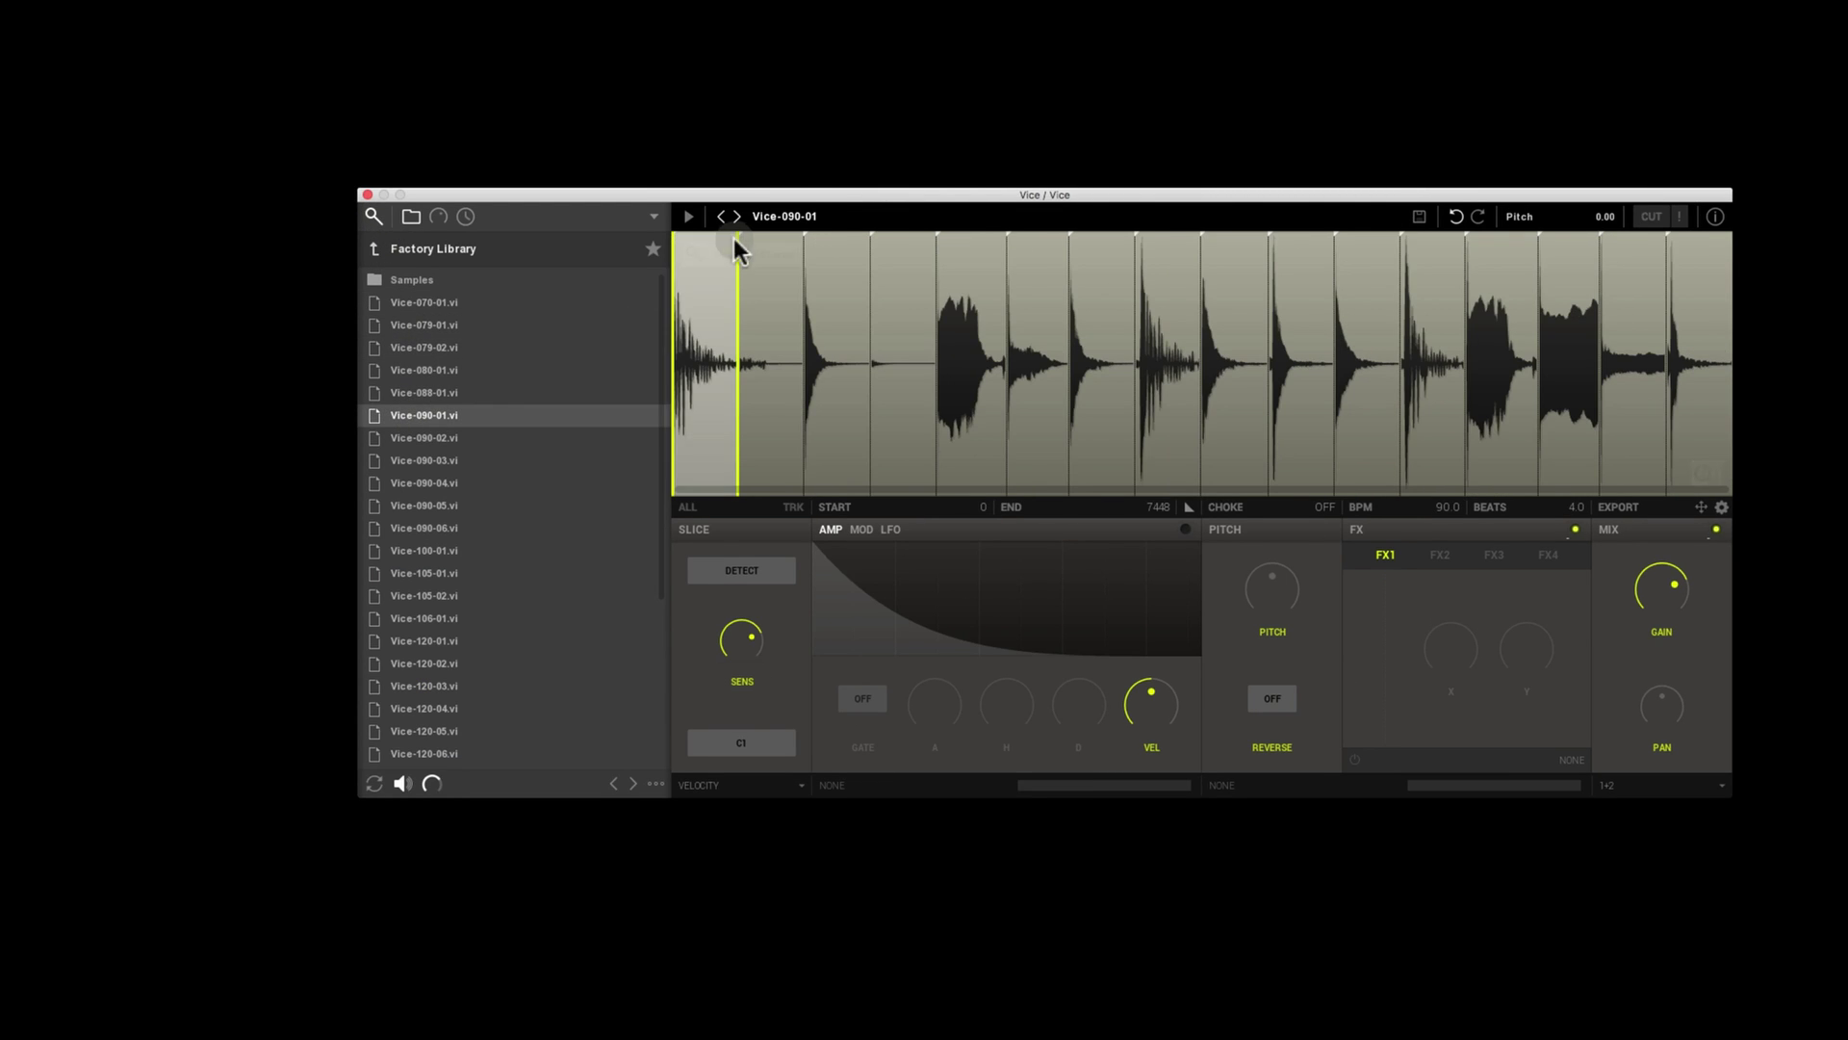
{"action": "left_click", "coordinate": [772, 318]}
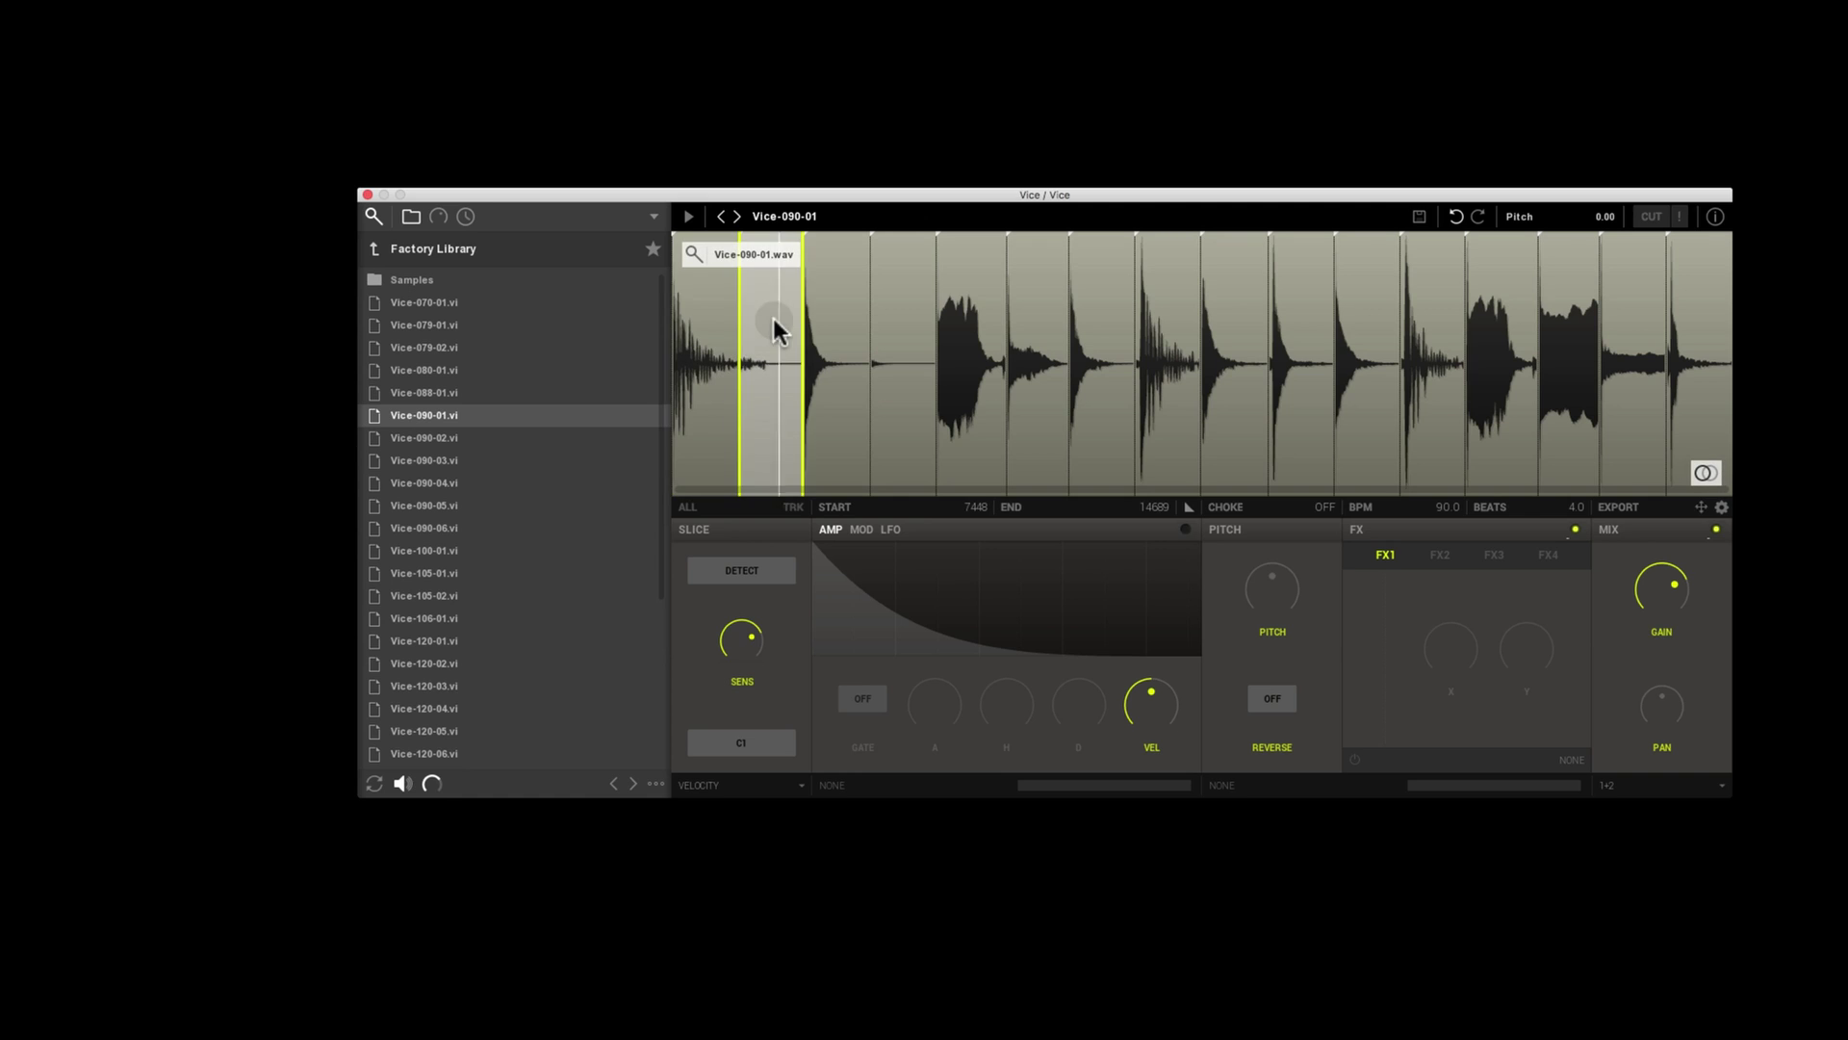
{"action": "left_click", "coordinate": [835, 329]}
{"action": "left_click", "coordinate": [907, 332]}
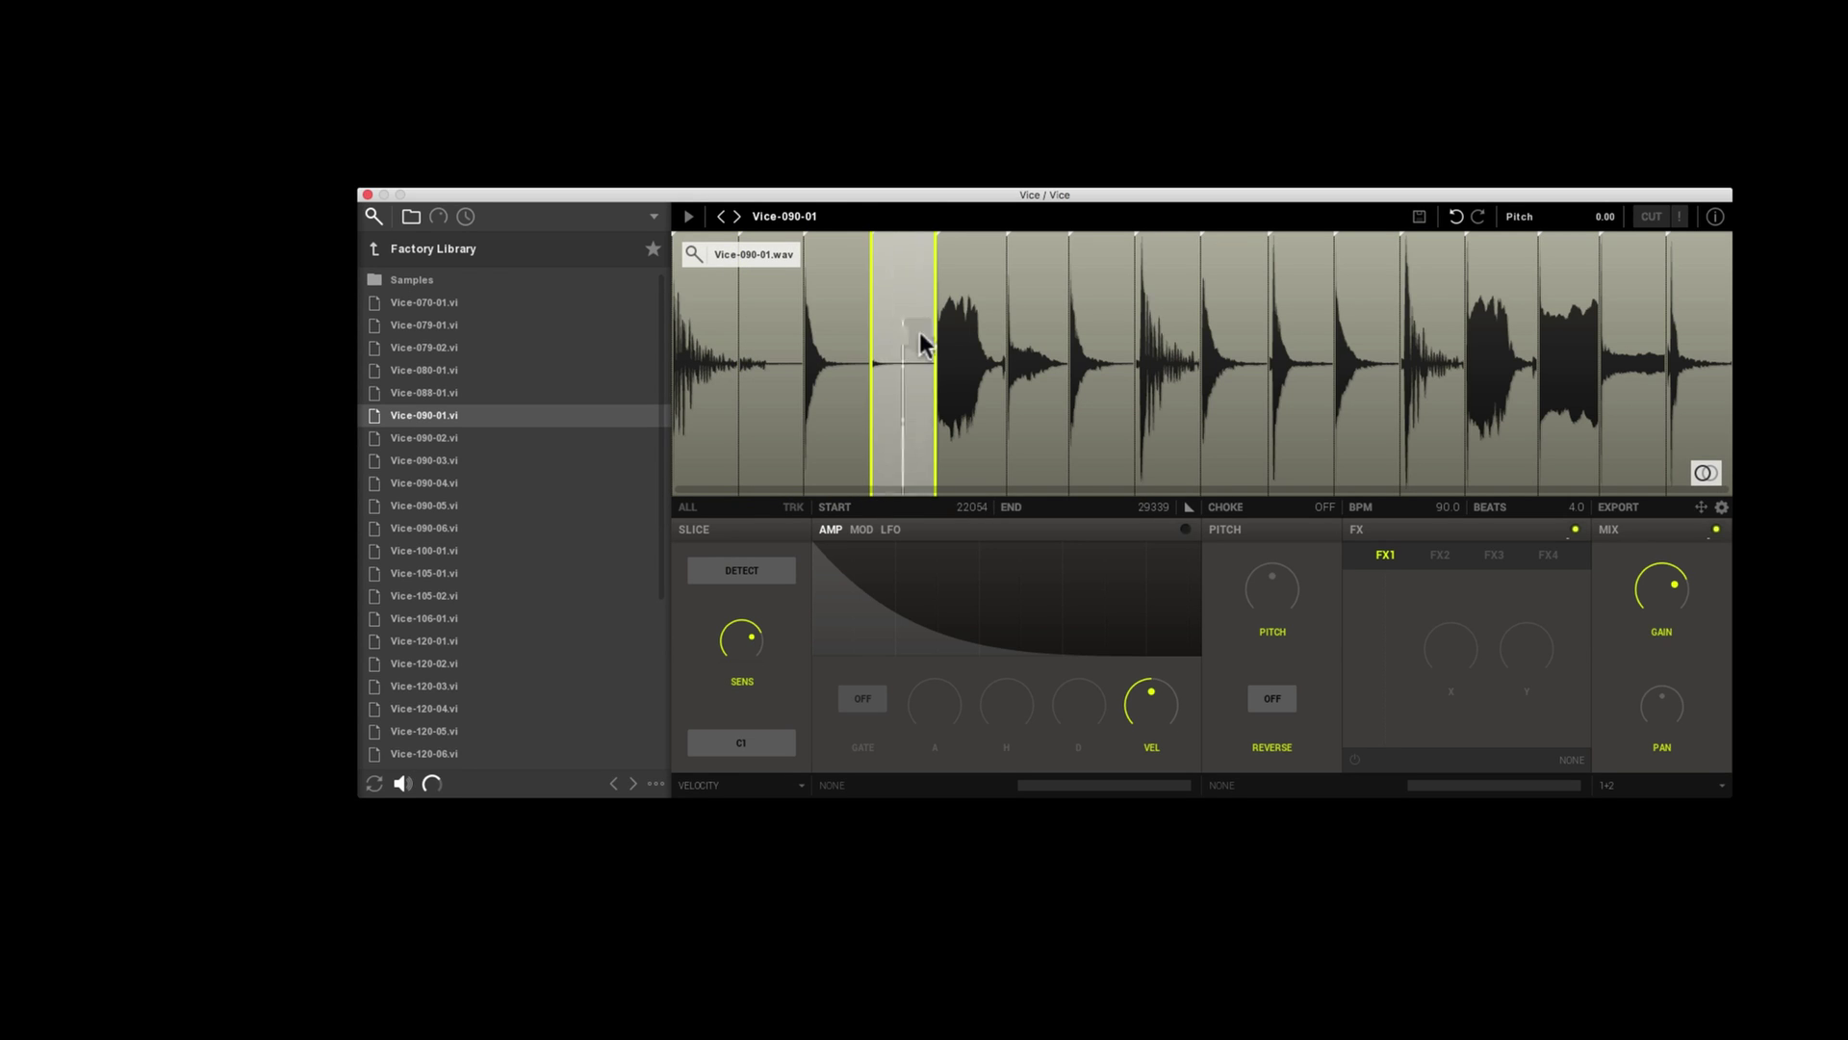
{"action": "left_click", "coordinate": [968, 337]}
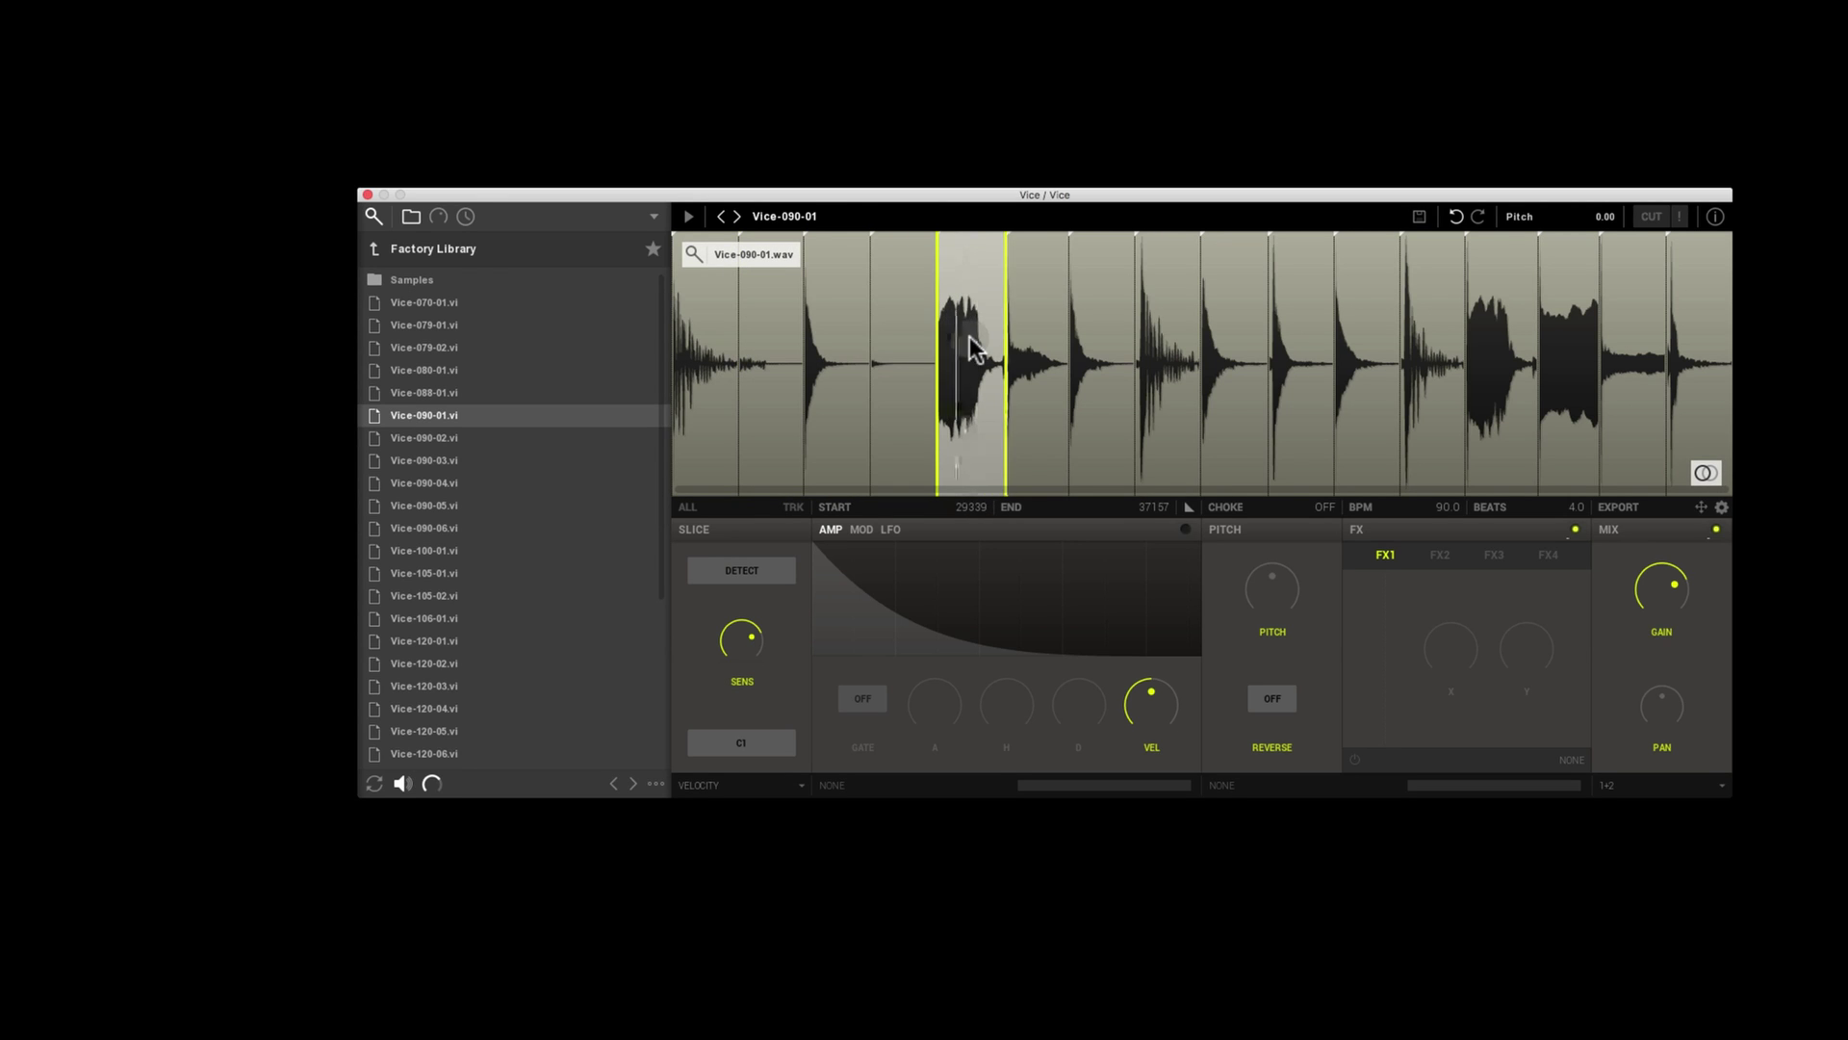
Hide the library, play the whole loop, then switch to Vice-090-03
{"action": "left_click", "coordinate": [377, 219]}
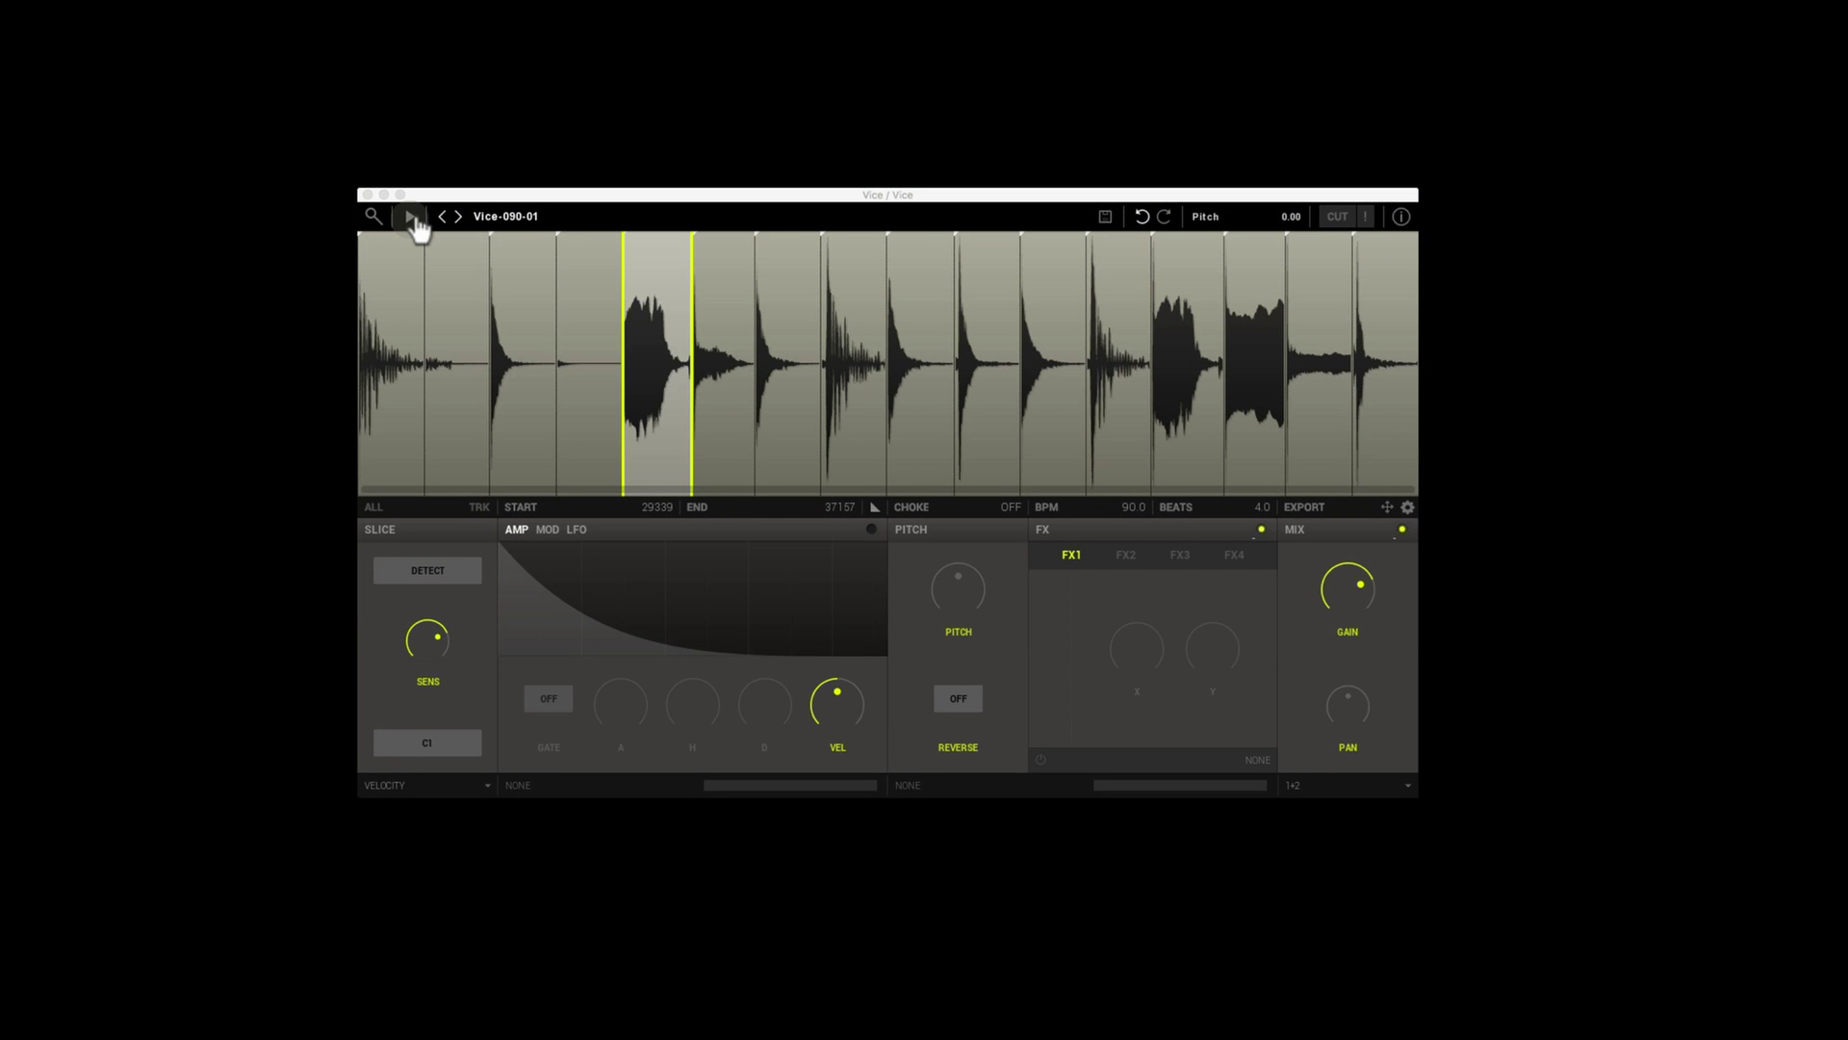
{"action": "left_click", "coordinate": [410, 217]}
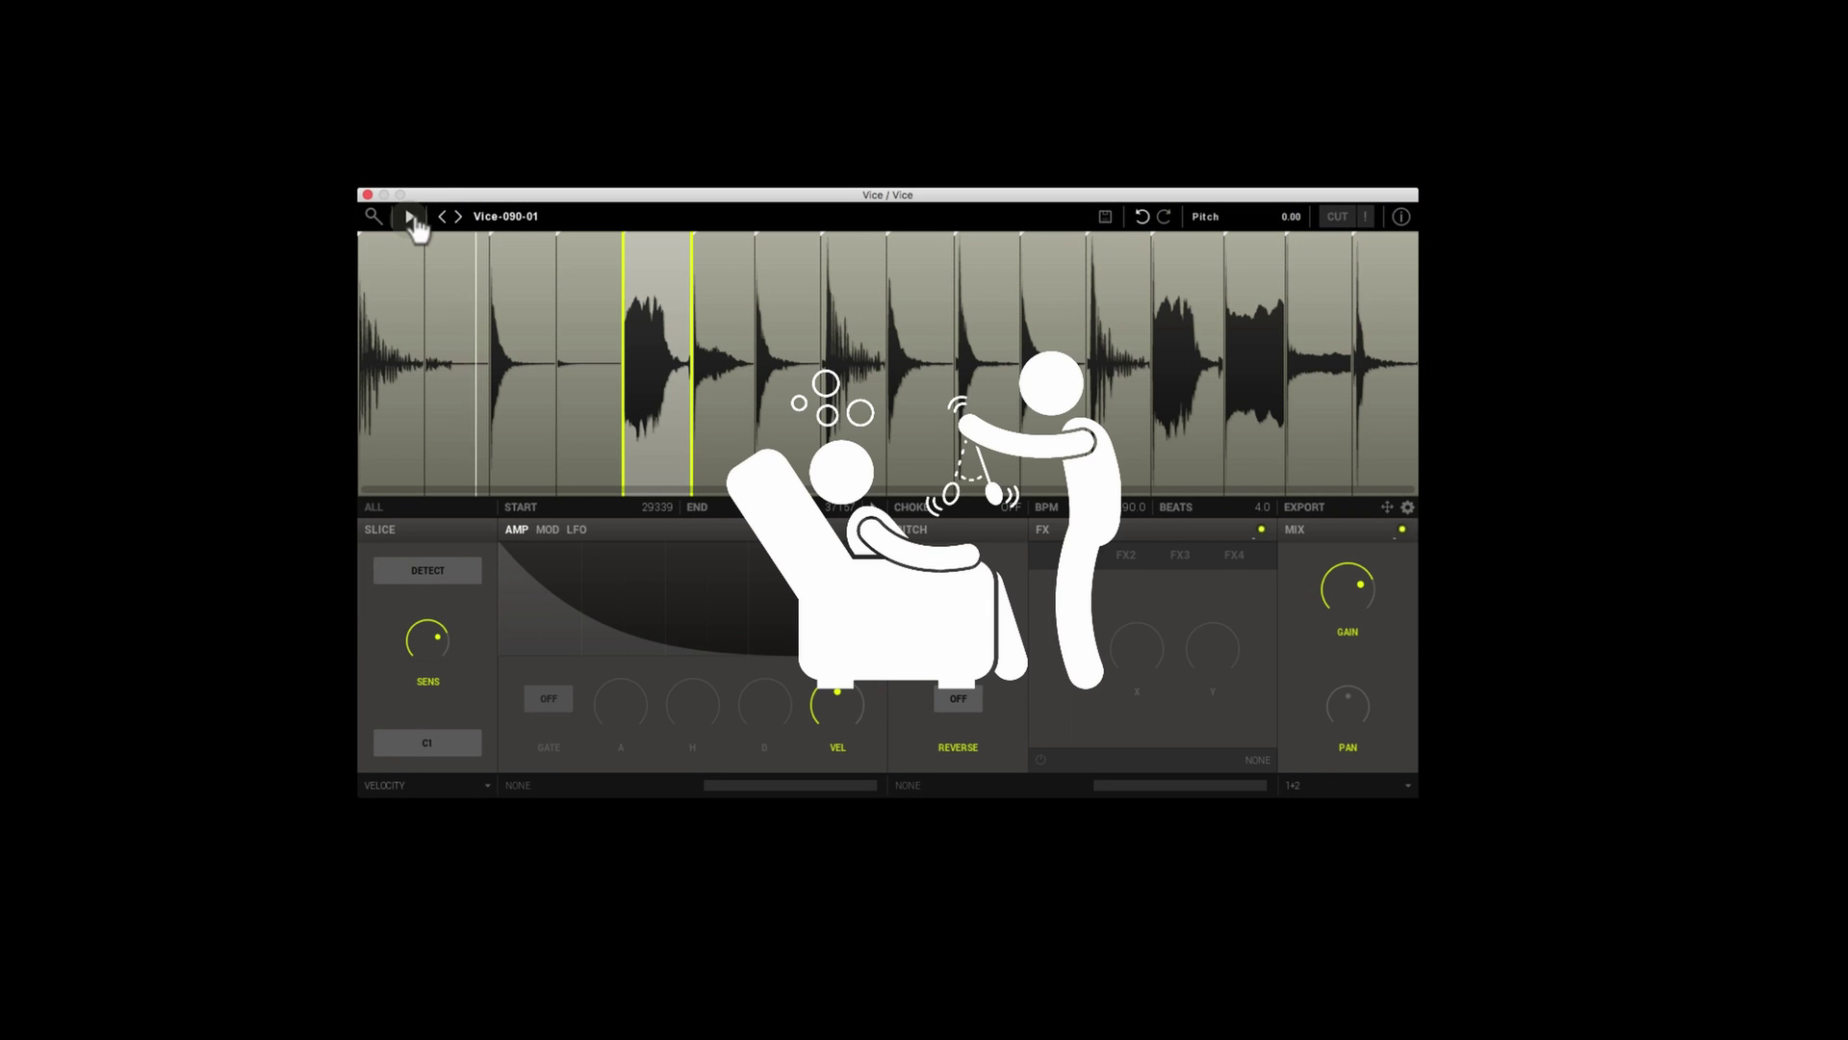
{"action": "left_click", "coordinate": [459, 216]}
{"action": "left_click", "coordinate": [458, 215]}
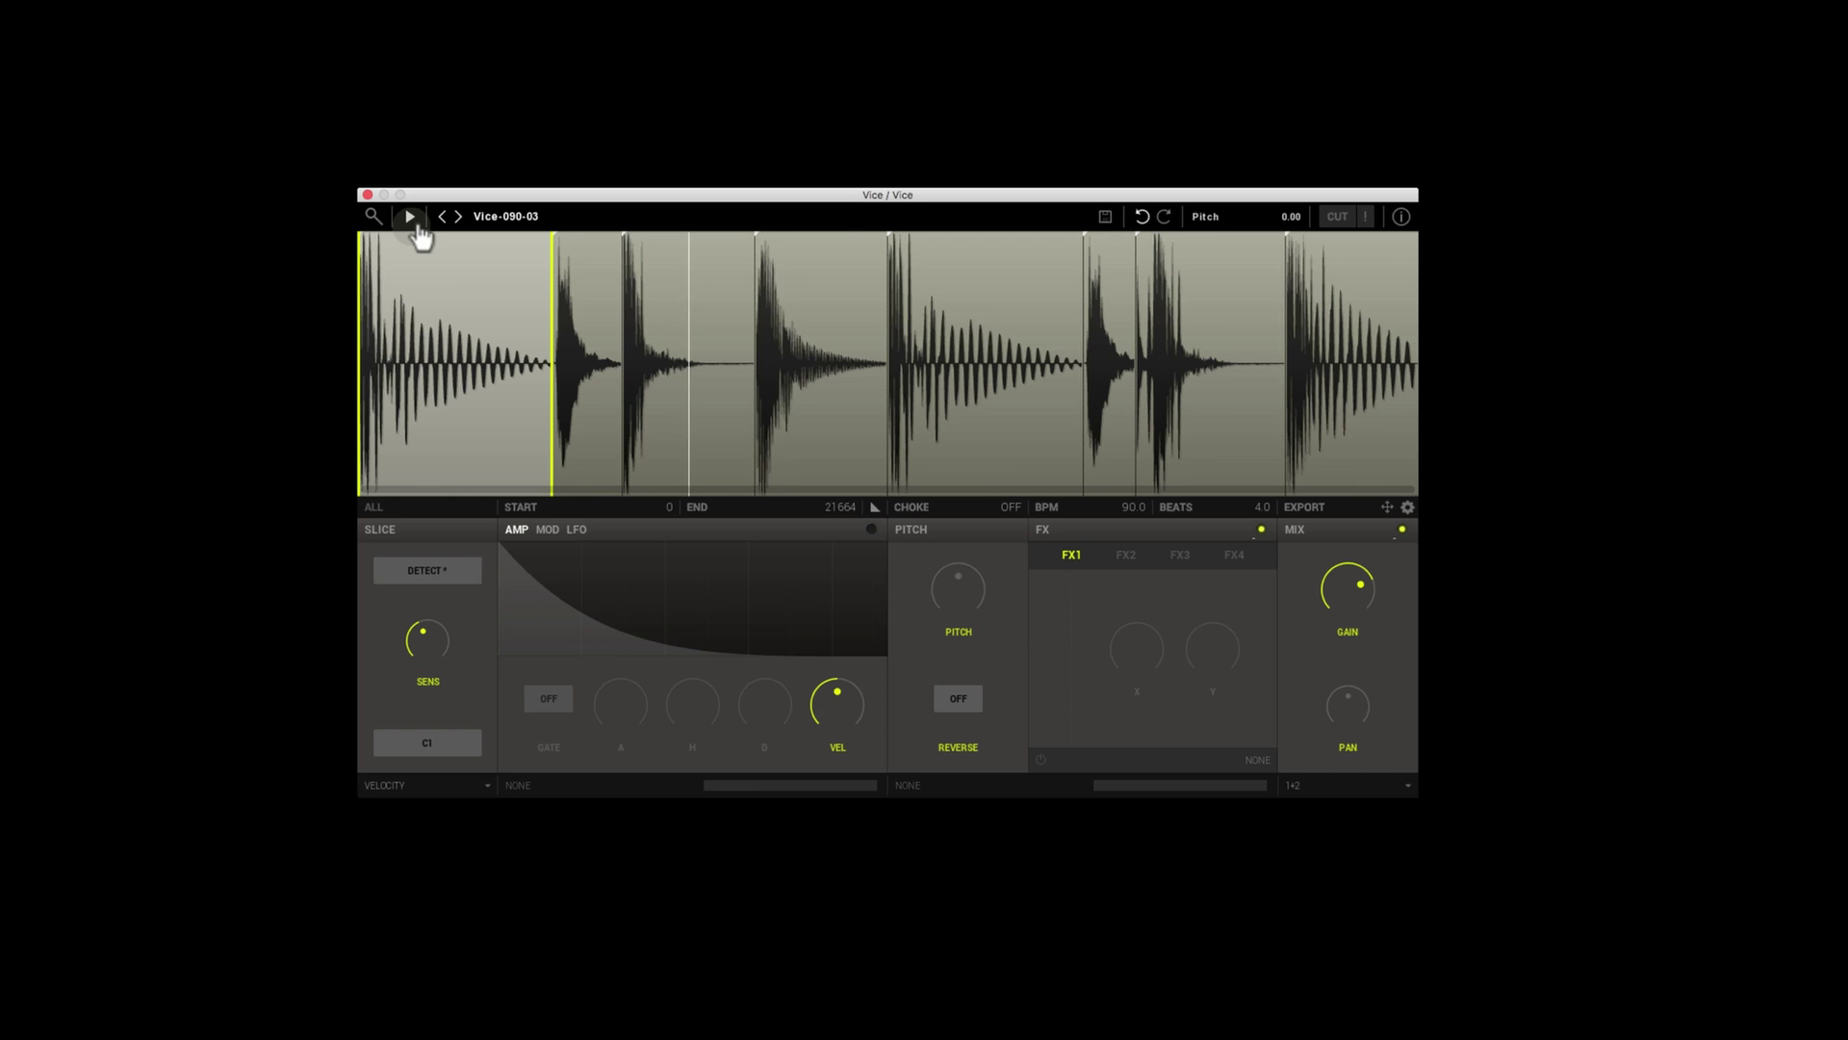
Step to Vice-120-01 and confirm the export setting is MIDI Sequence
{"action": "key", "text": "Right"}
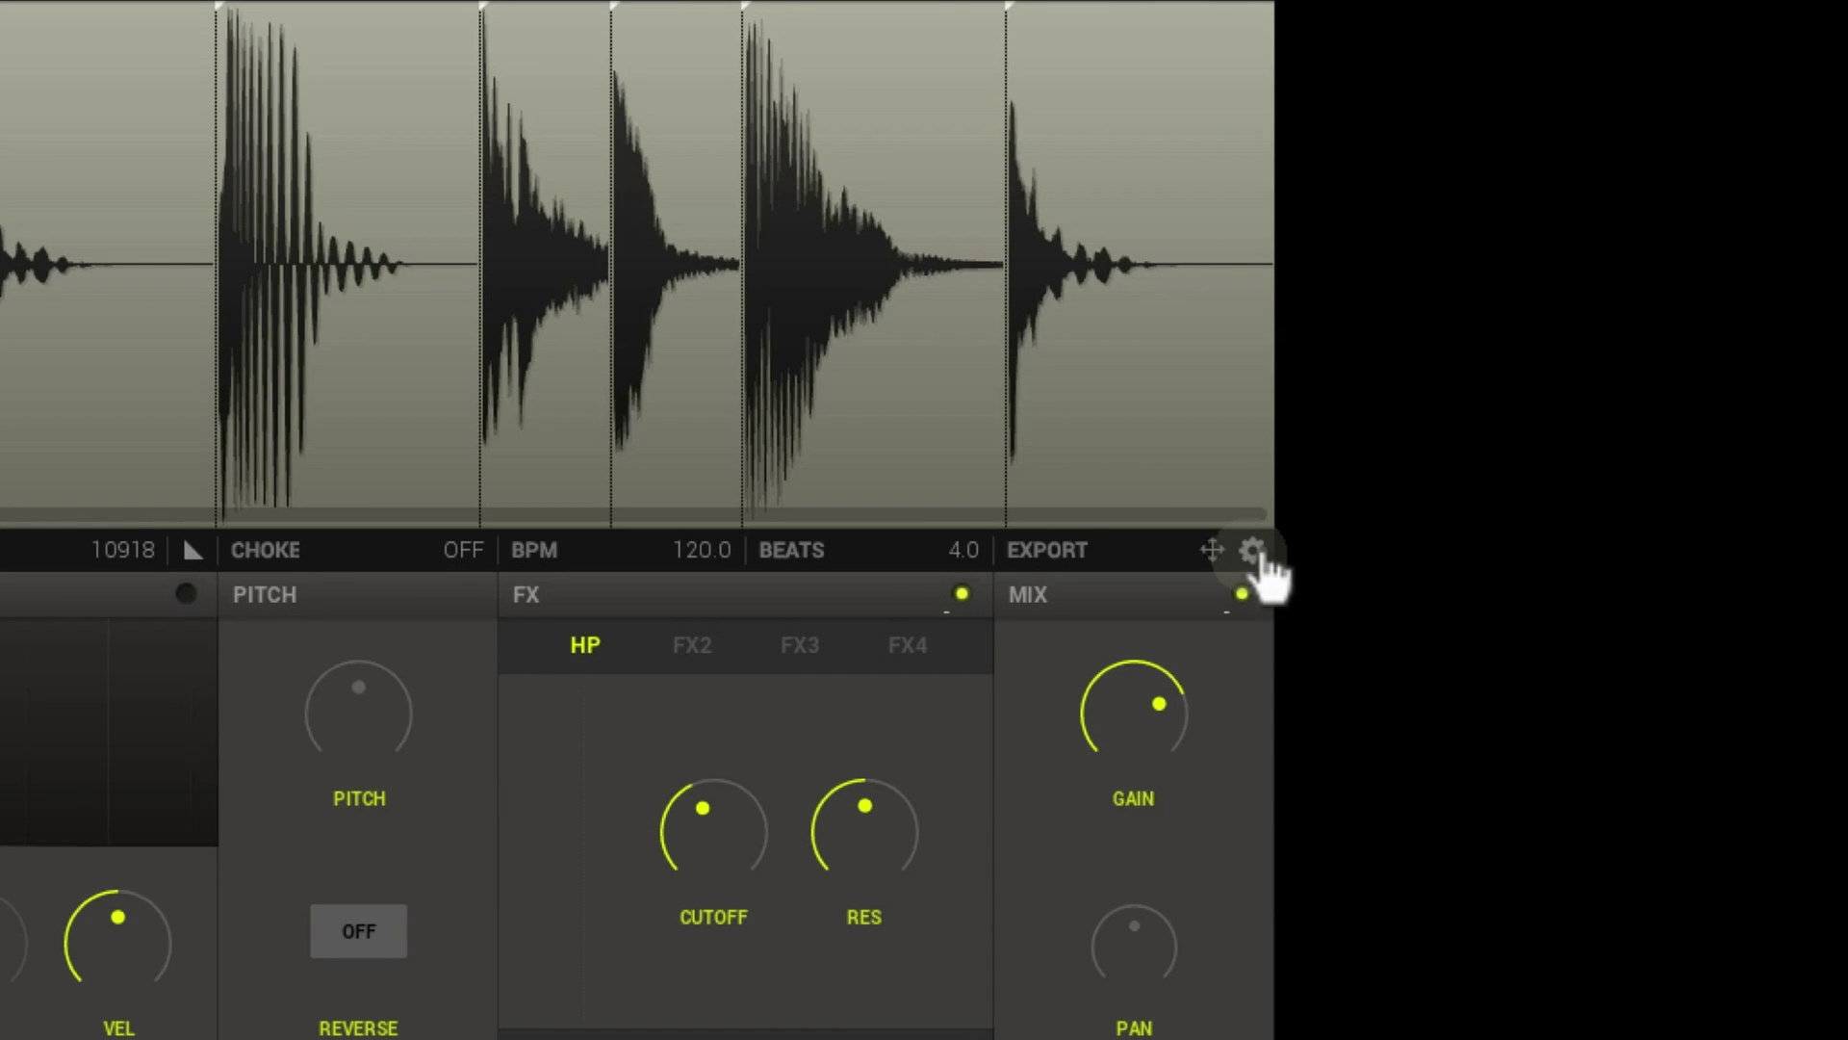
{"action": "left_click", "coordinate": [1253, 553]}
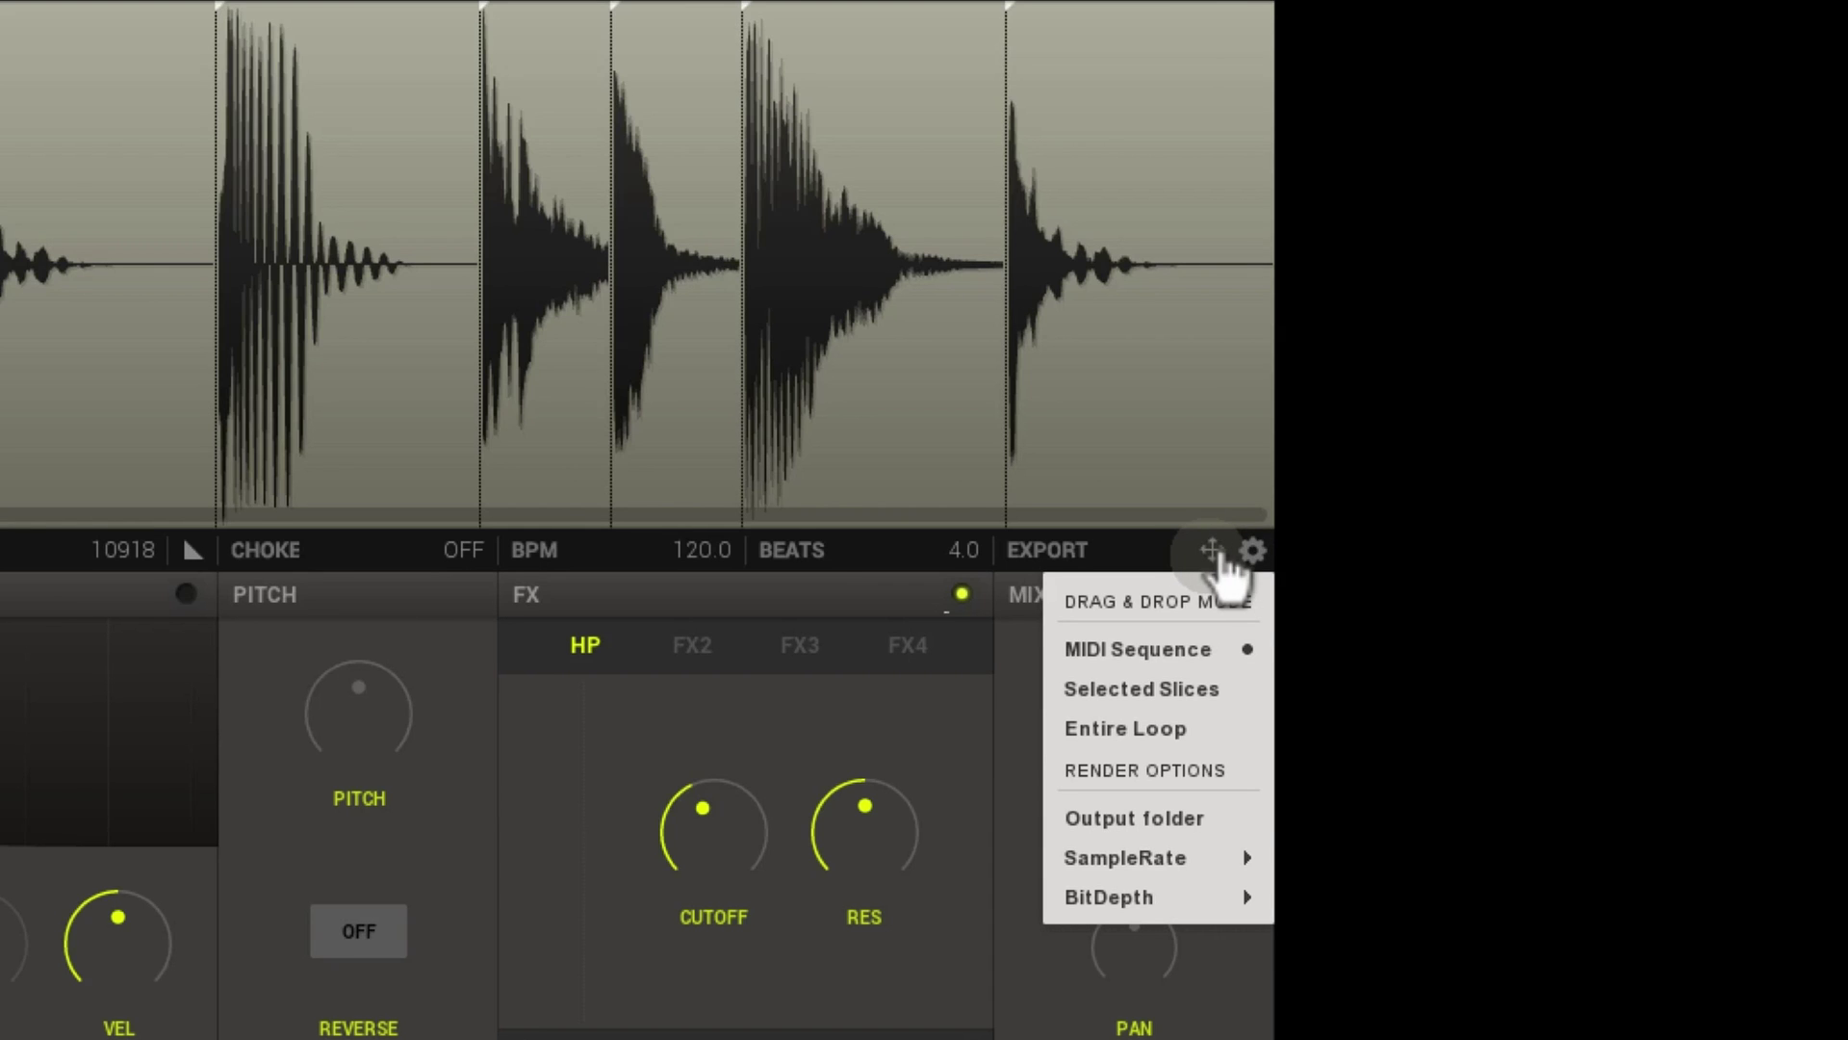
{"action": "left_click", "coordinate": [1250, 550]}
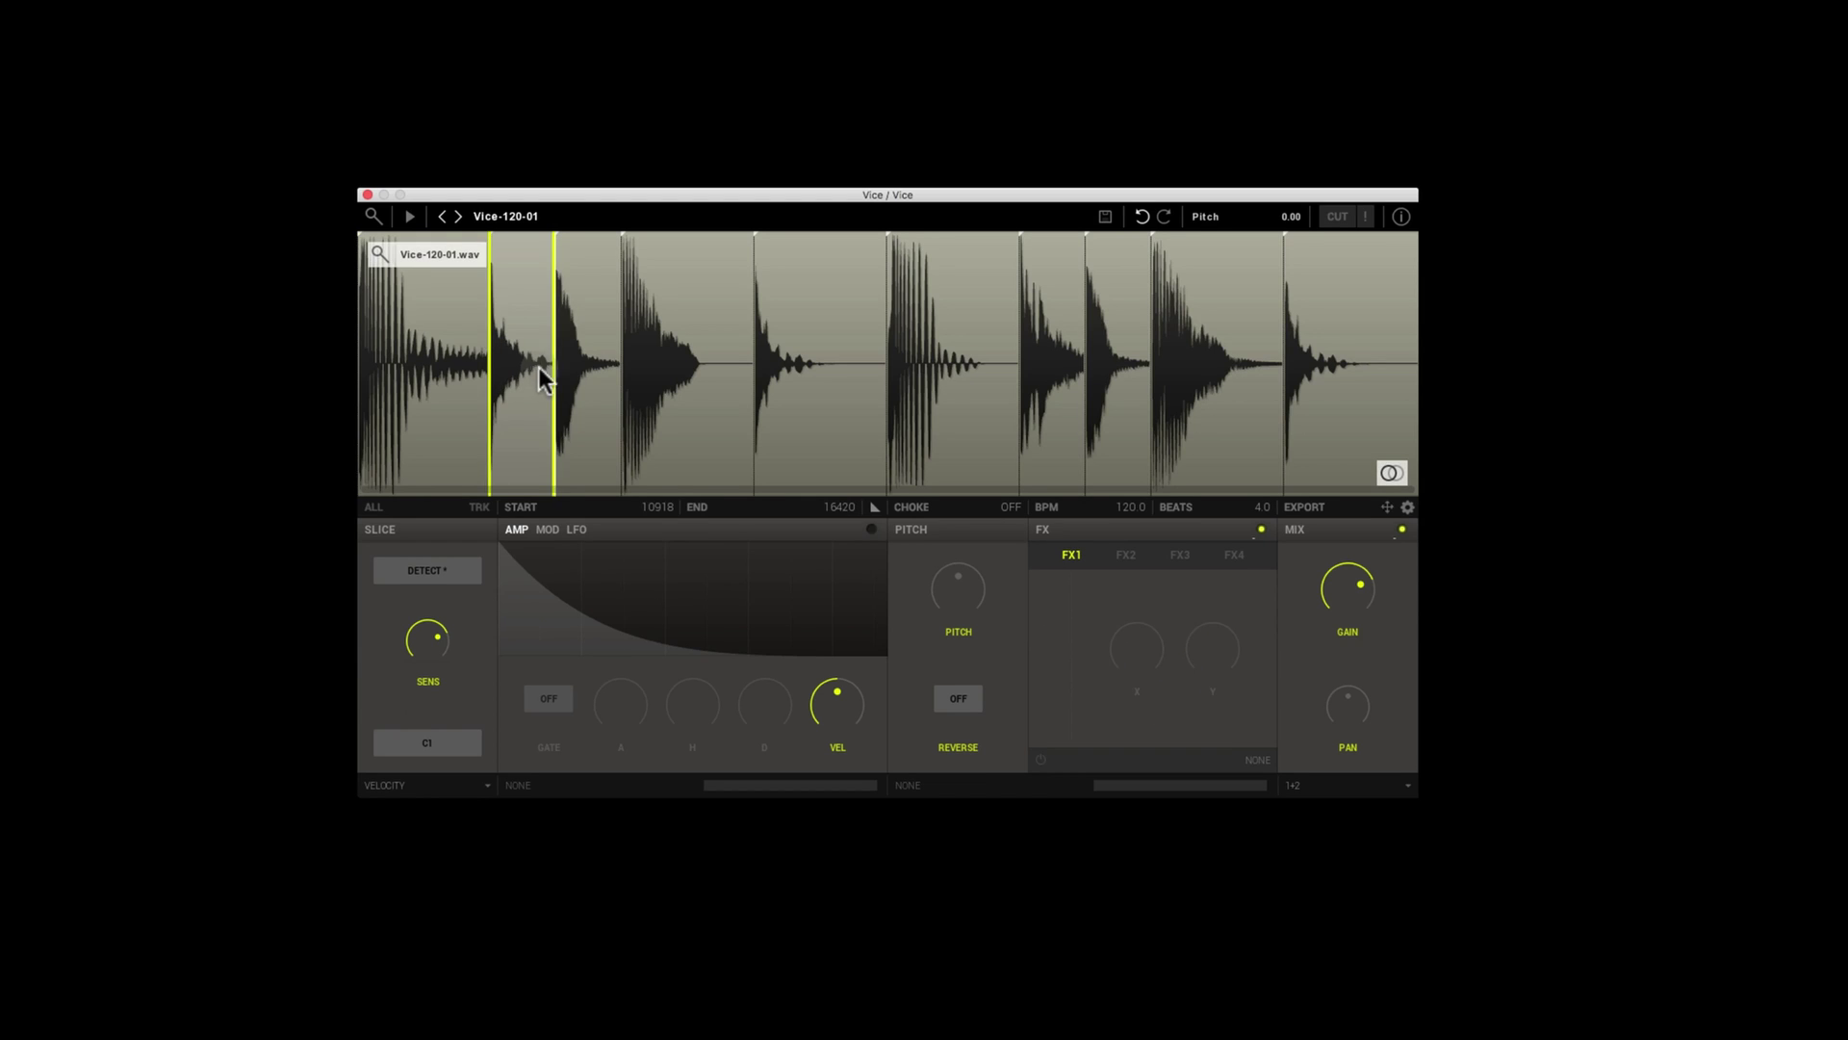
Audition six slices along Vice-120-01 up to the loop's end, then reopen the sample library
{"action": "left_click", "coordinate": [577, 367]}
{"action": "left_click", "coordinate": [713, 377]}
{"action": "left_click", "coordinate": [803, 385]}
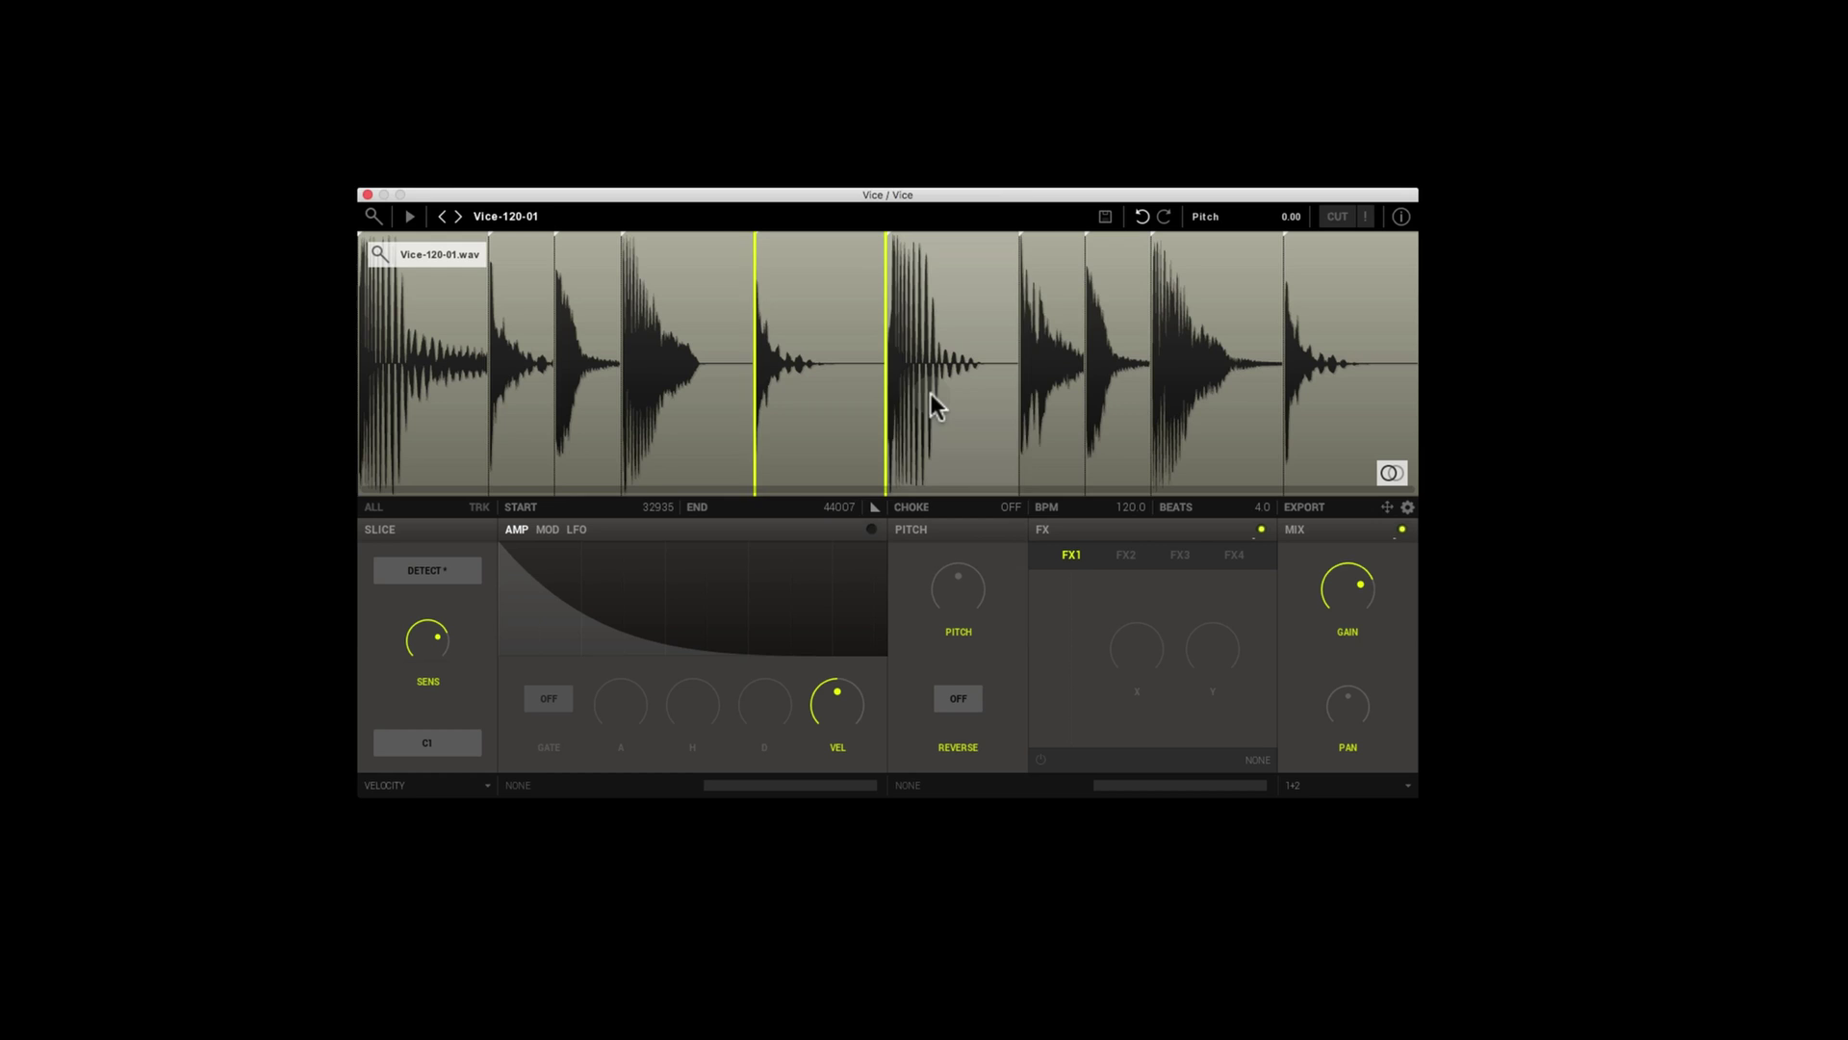
{"action": "left_click", "coordinate": [963, 394]}
{"action": "left_click", "coordinate": [1050, 396]}
{"action": "left_click", "coordinate": [1118, 402]}
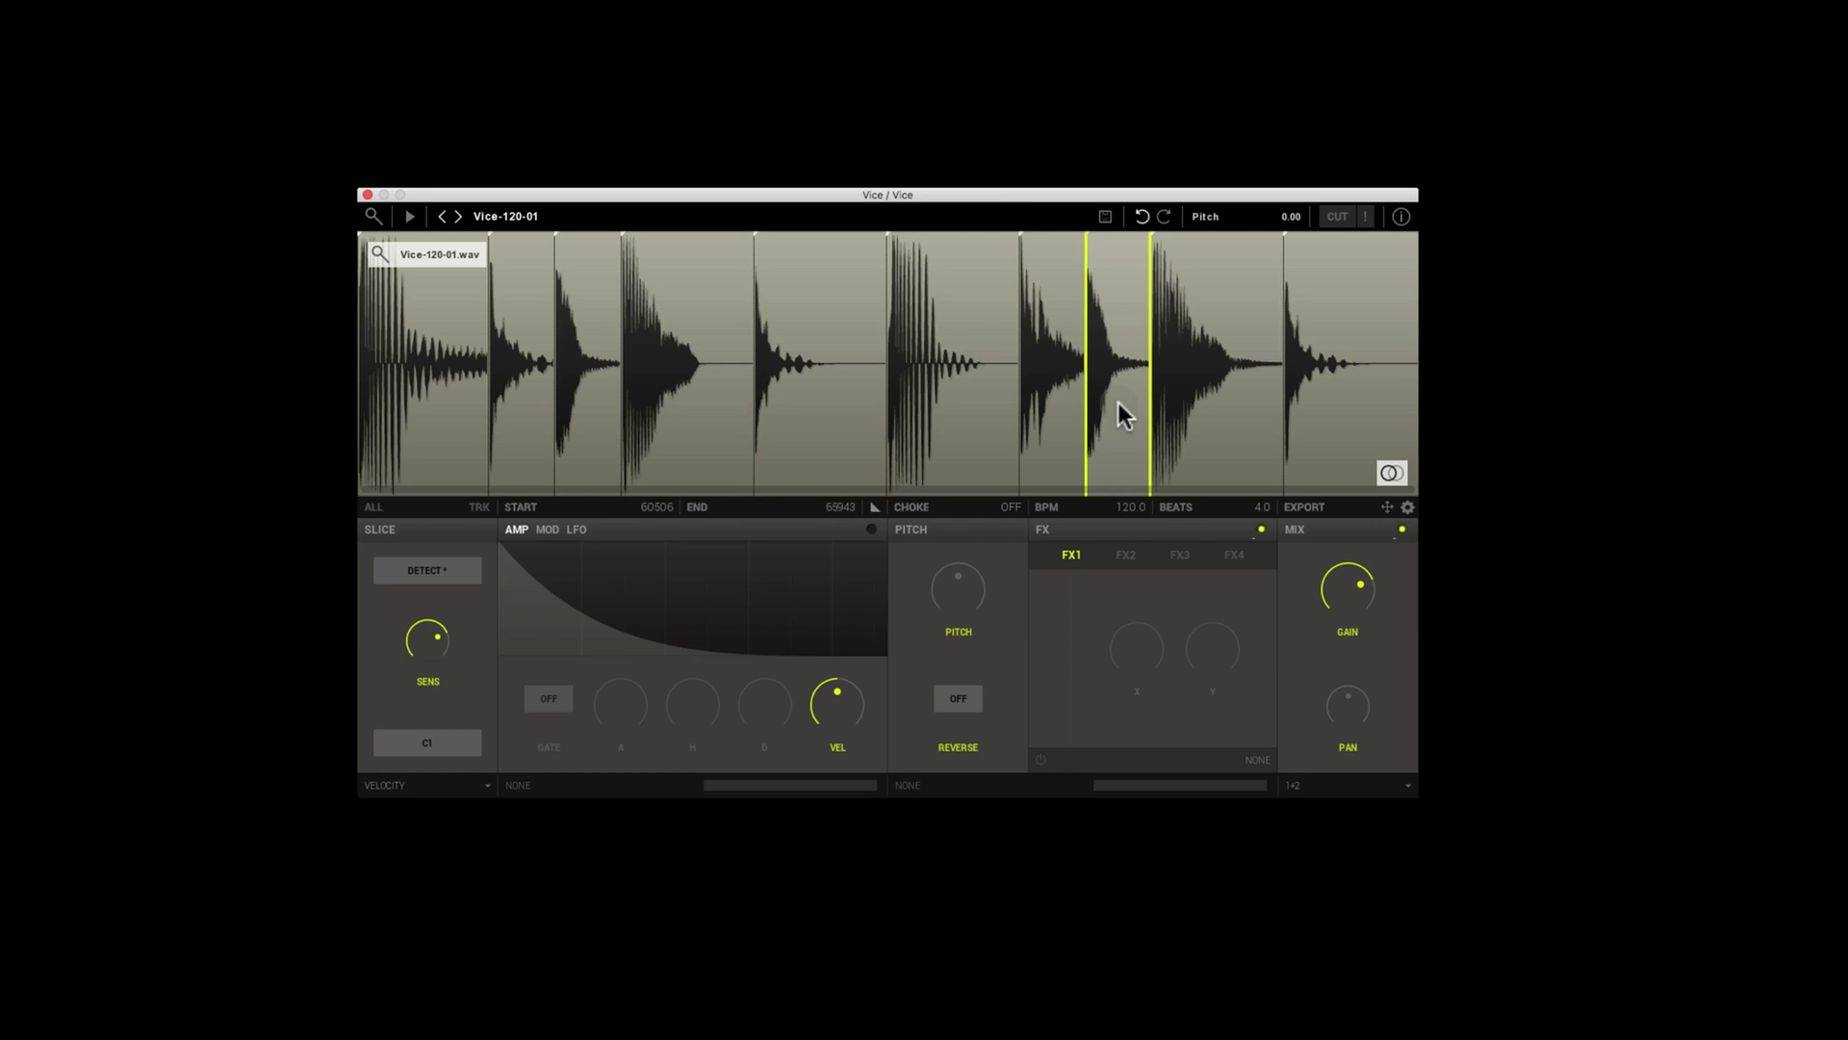
{"action": "left_click", "coordinate": [373, 217]}
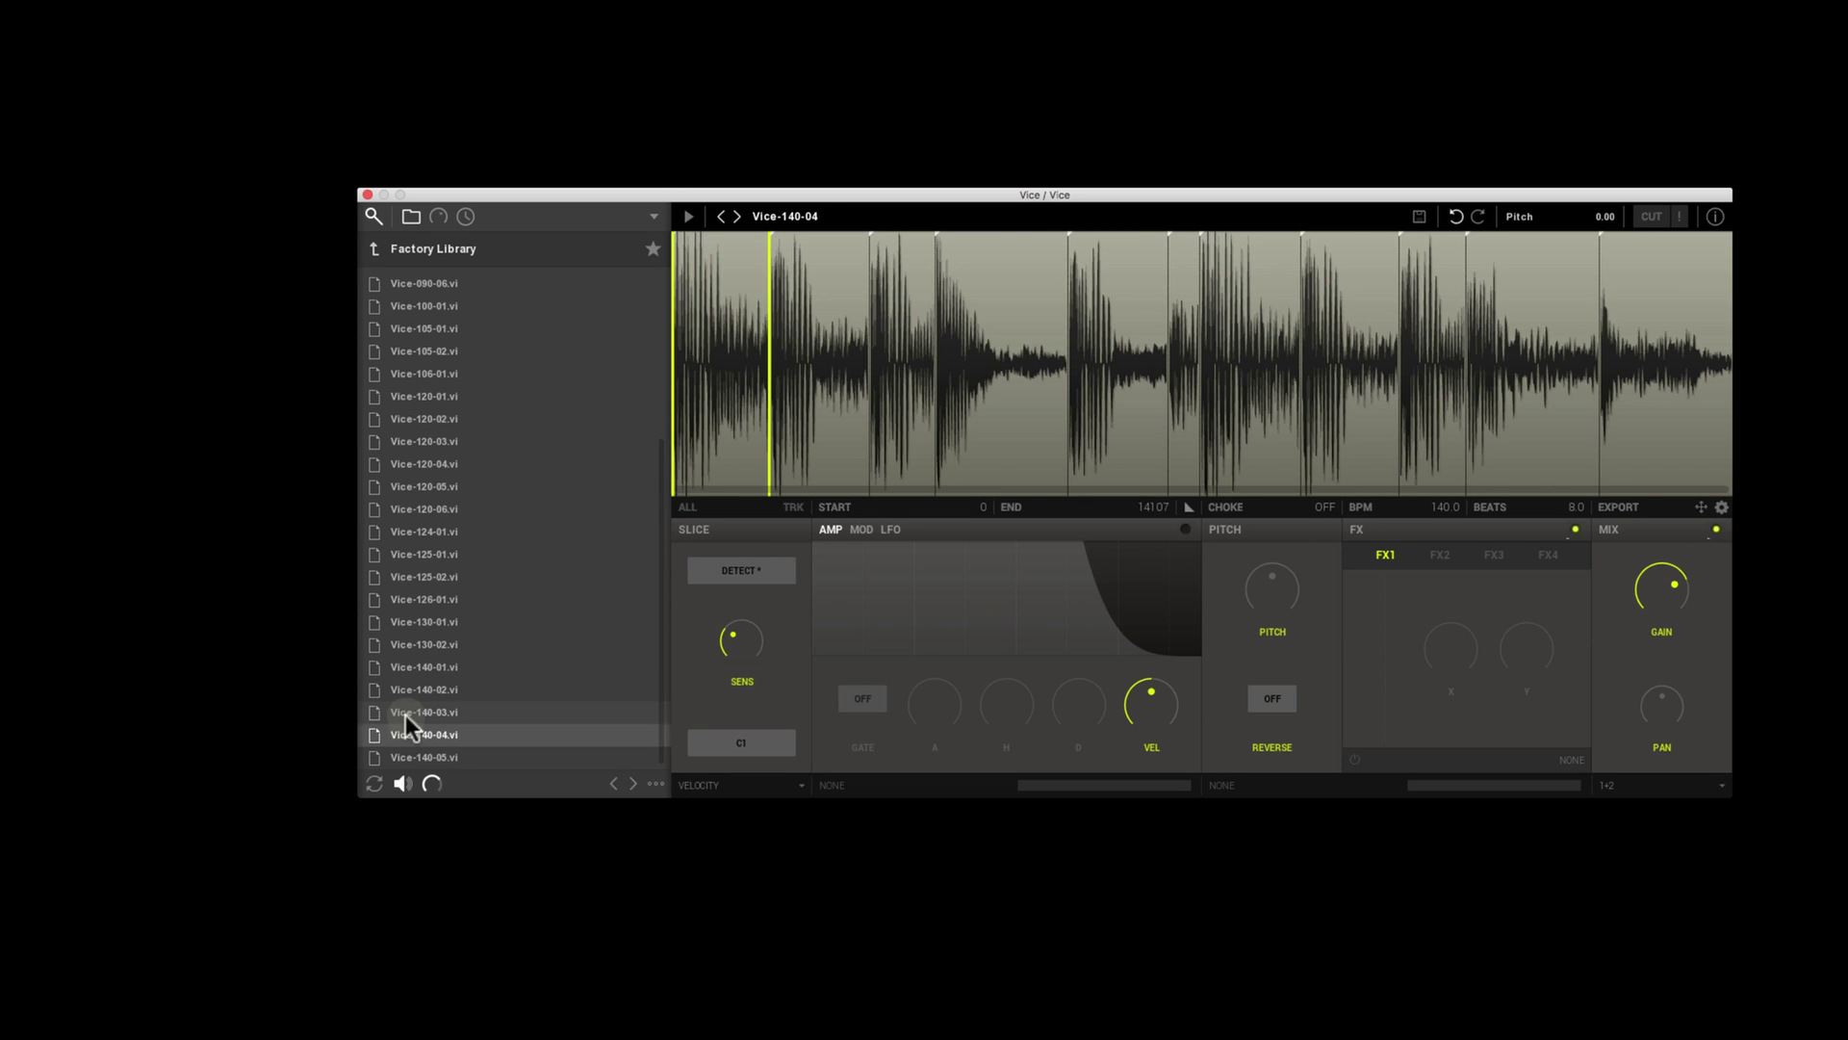
Load Vice-140-03.vi from the Factory Library, hide the library and stop playback
{"action": "left_click", "coordinate": [407, 710]}
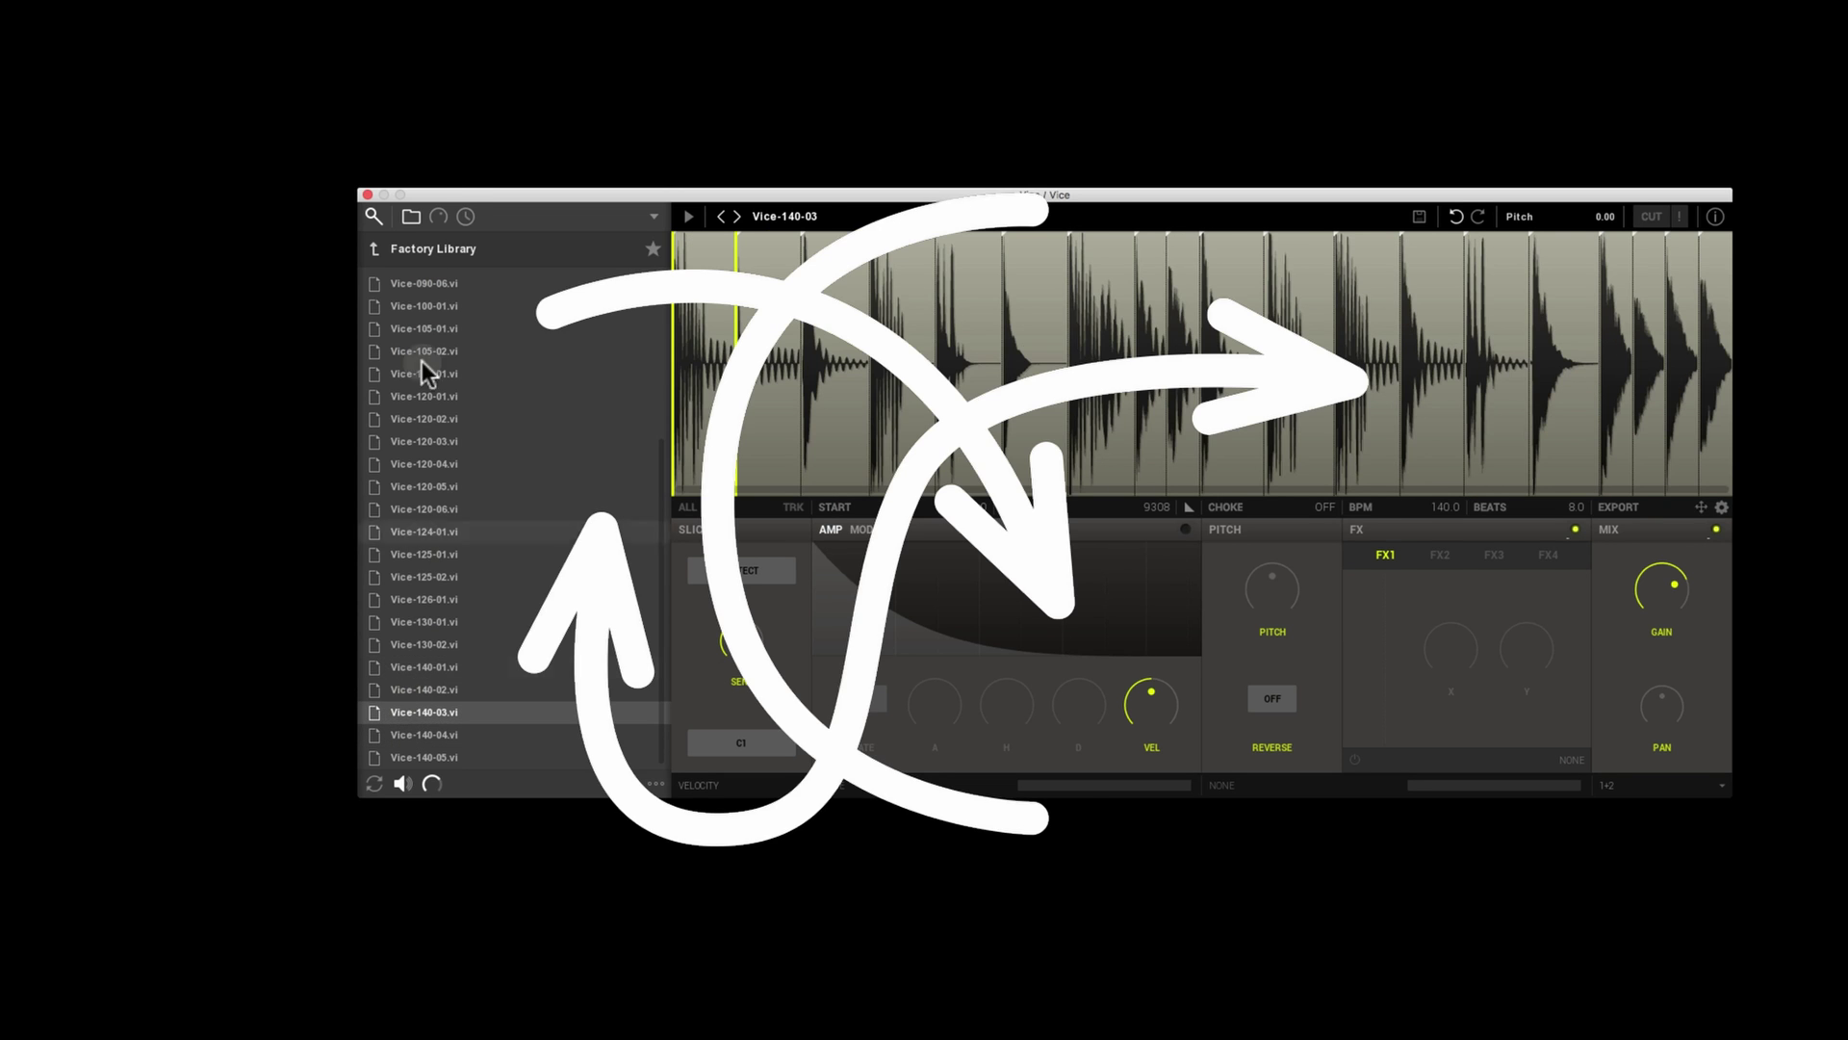
{"action": "left_click", "coordinate": [375, 218]}
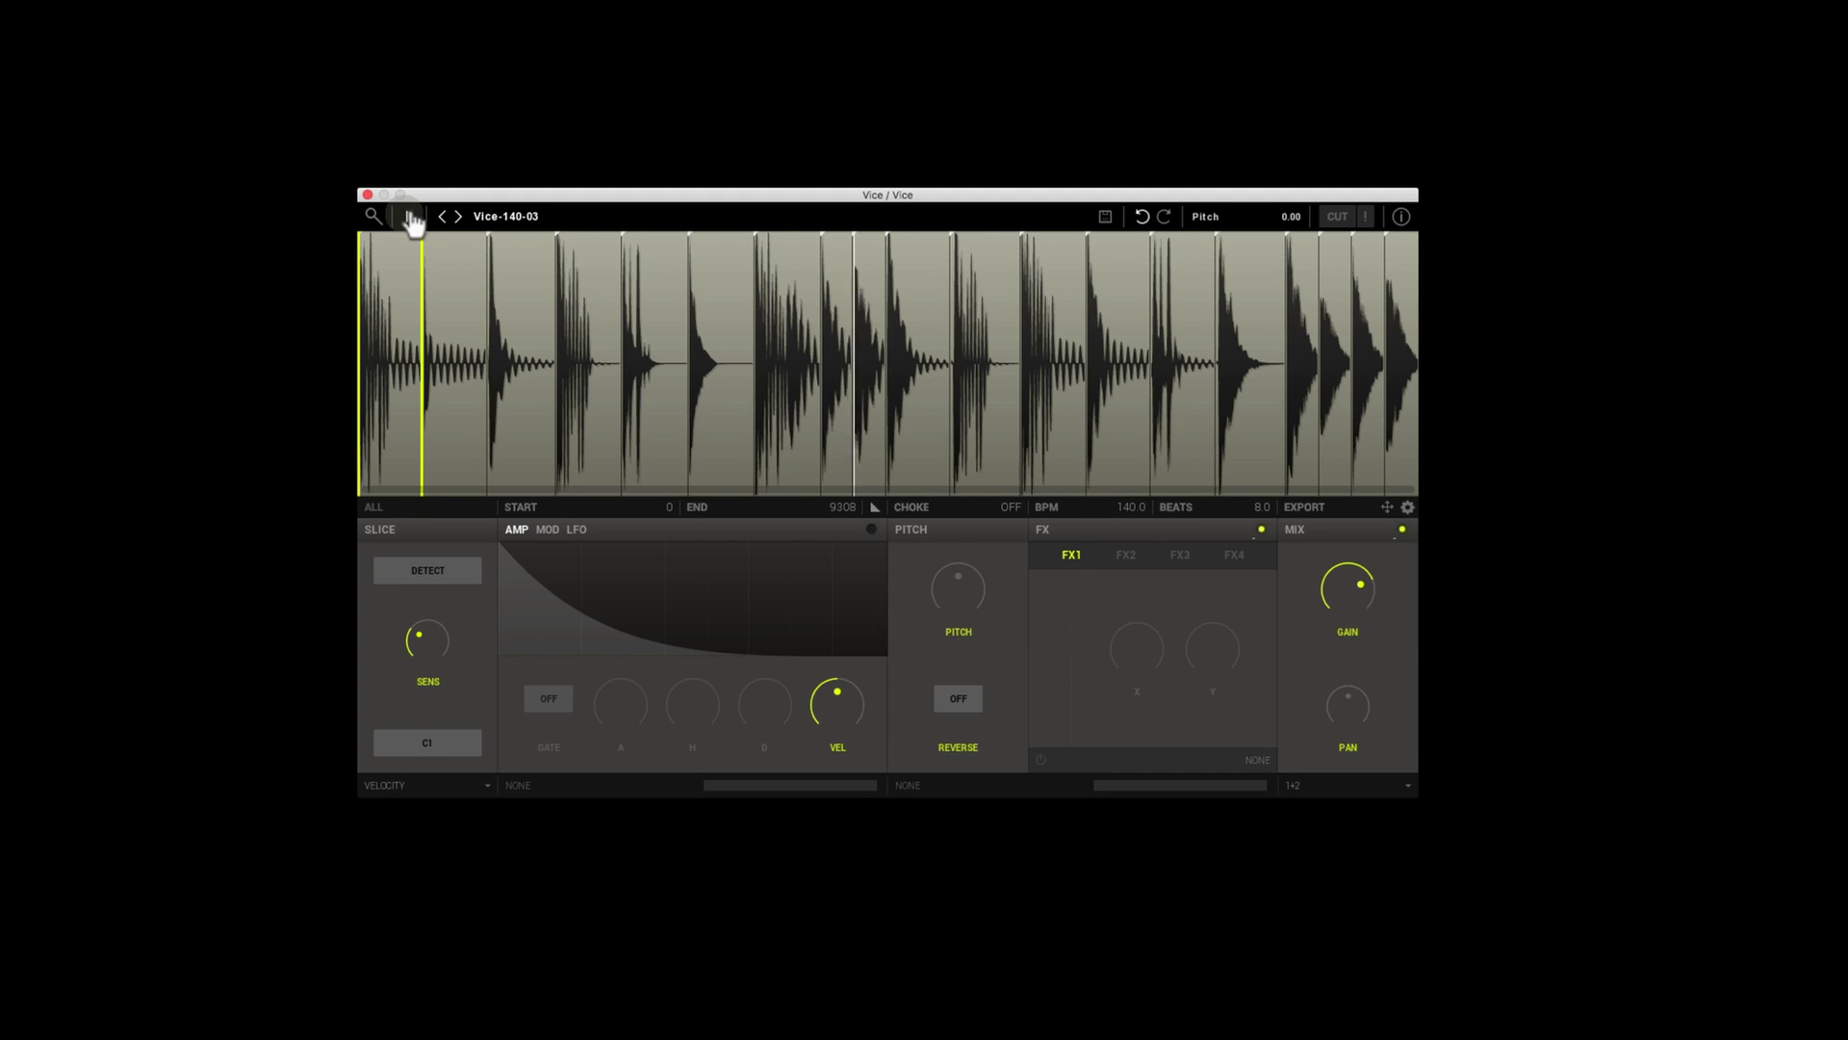
{"action": "left_click", "coordinate": [412, 221]}
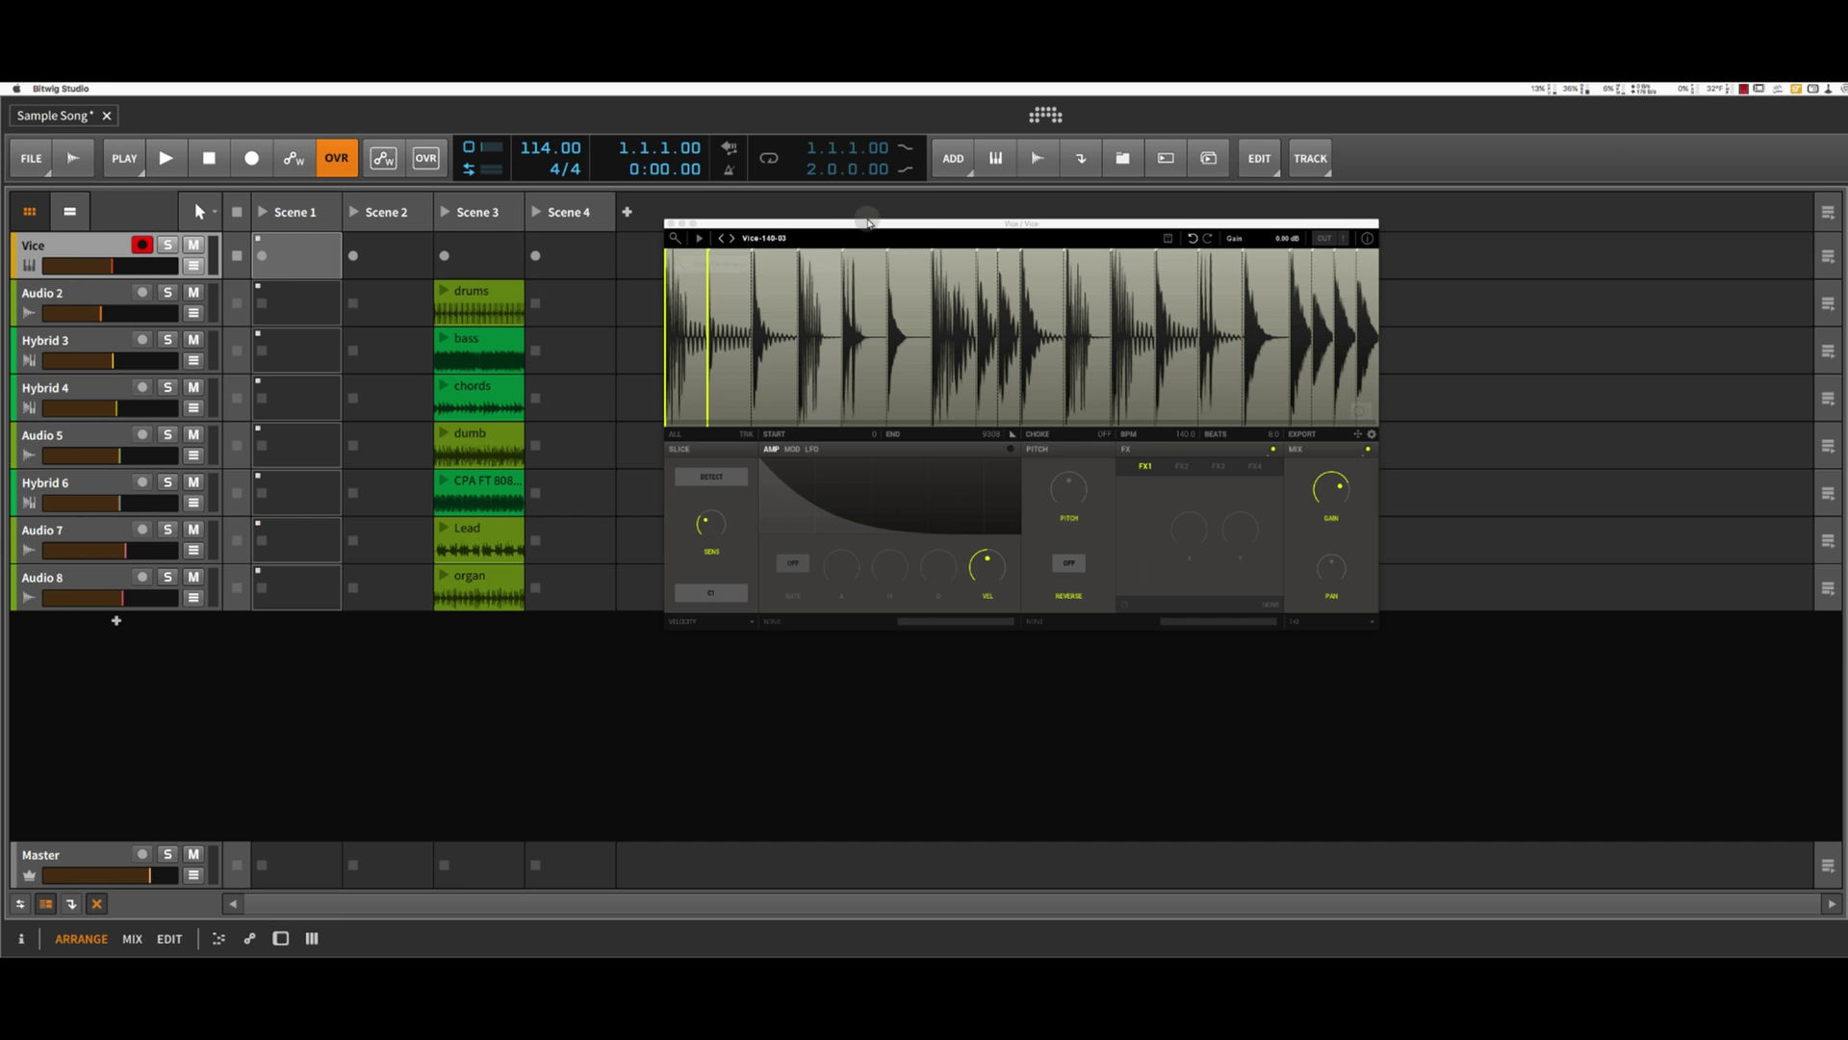
Drag Vice's Export handle into the Vice track's Scene 1 slot to create the Vice-140-03 MIDI clip
{"action": "left_click_drag", "start_coordinate": [867, 228], "coordinate": [632, 238]}
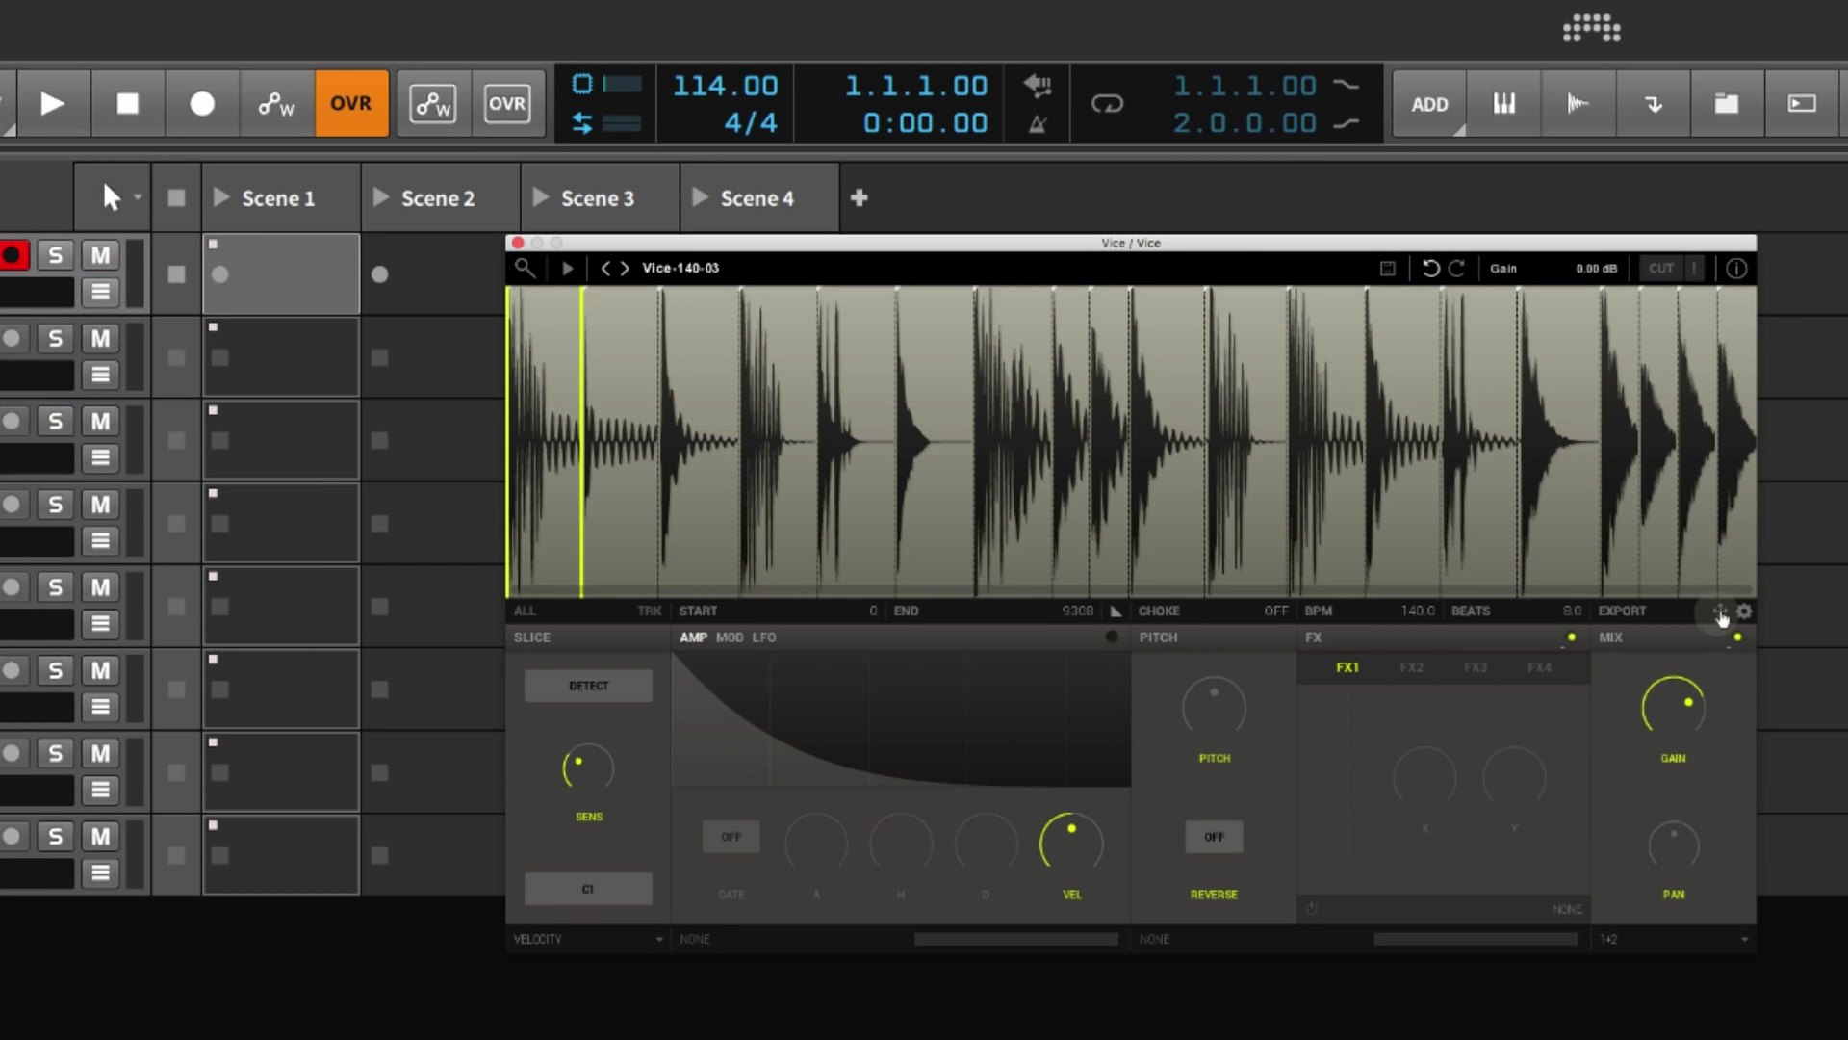
{"action": "left_click_drag", "start_coordinate": [1720, 610], "coordinate": [258, 287]}
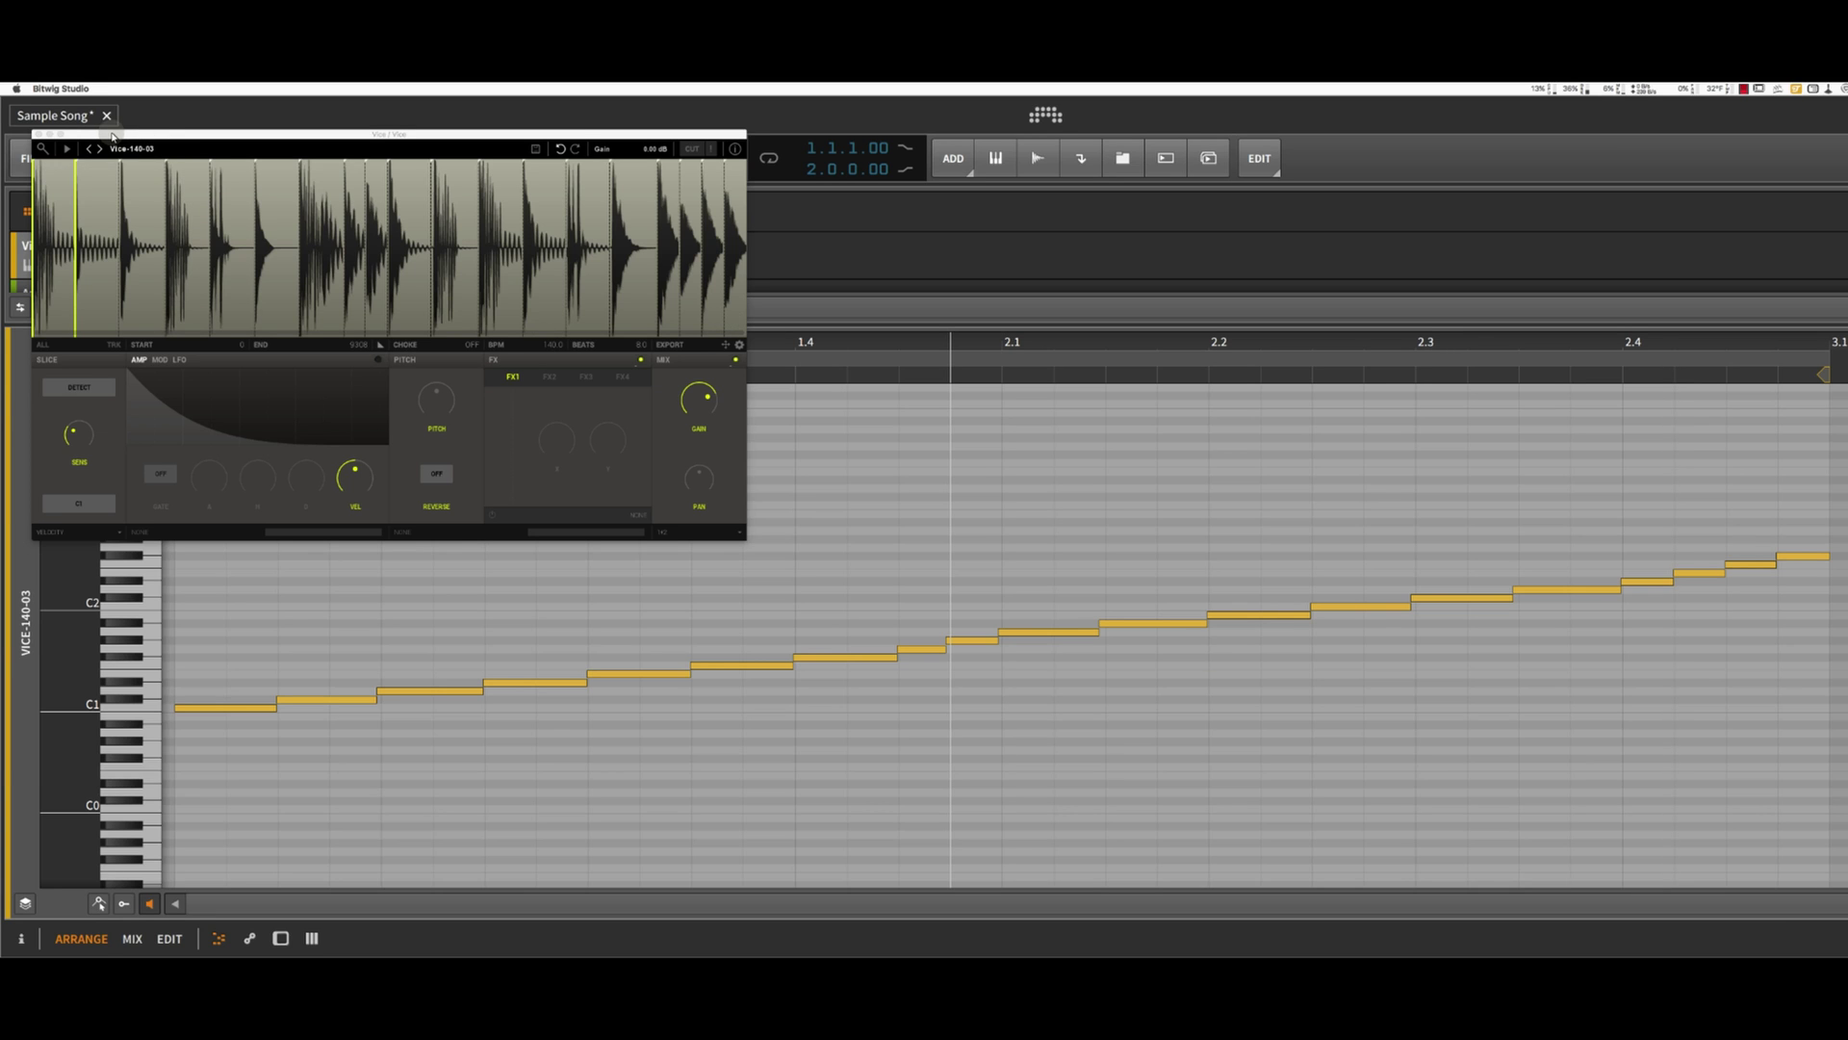
Play the MIDI clip over new loops, turning SENS up for more slices, then down
{"action": "key", "text": "space"}
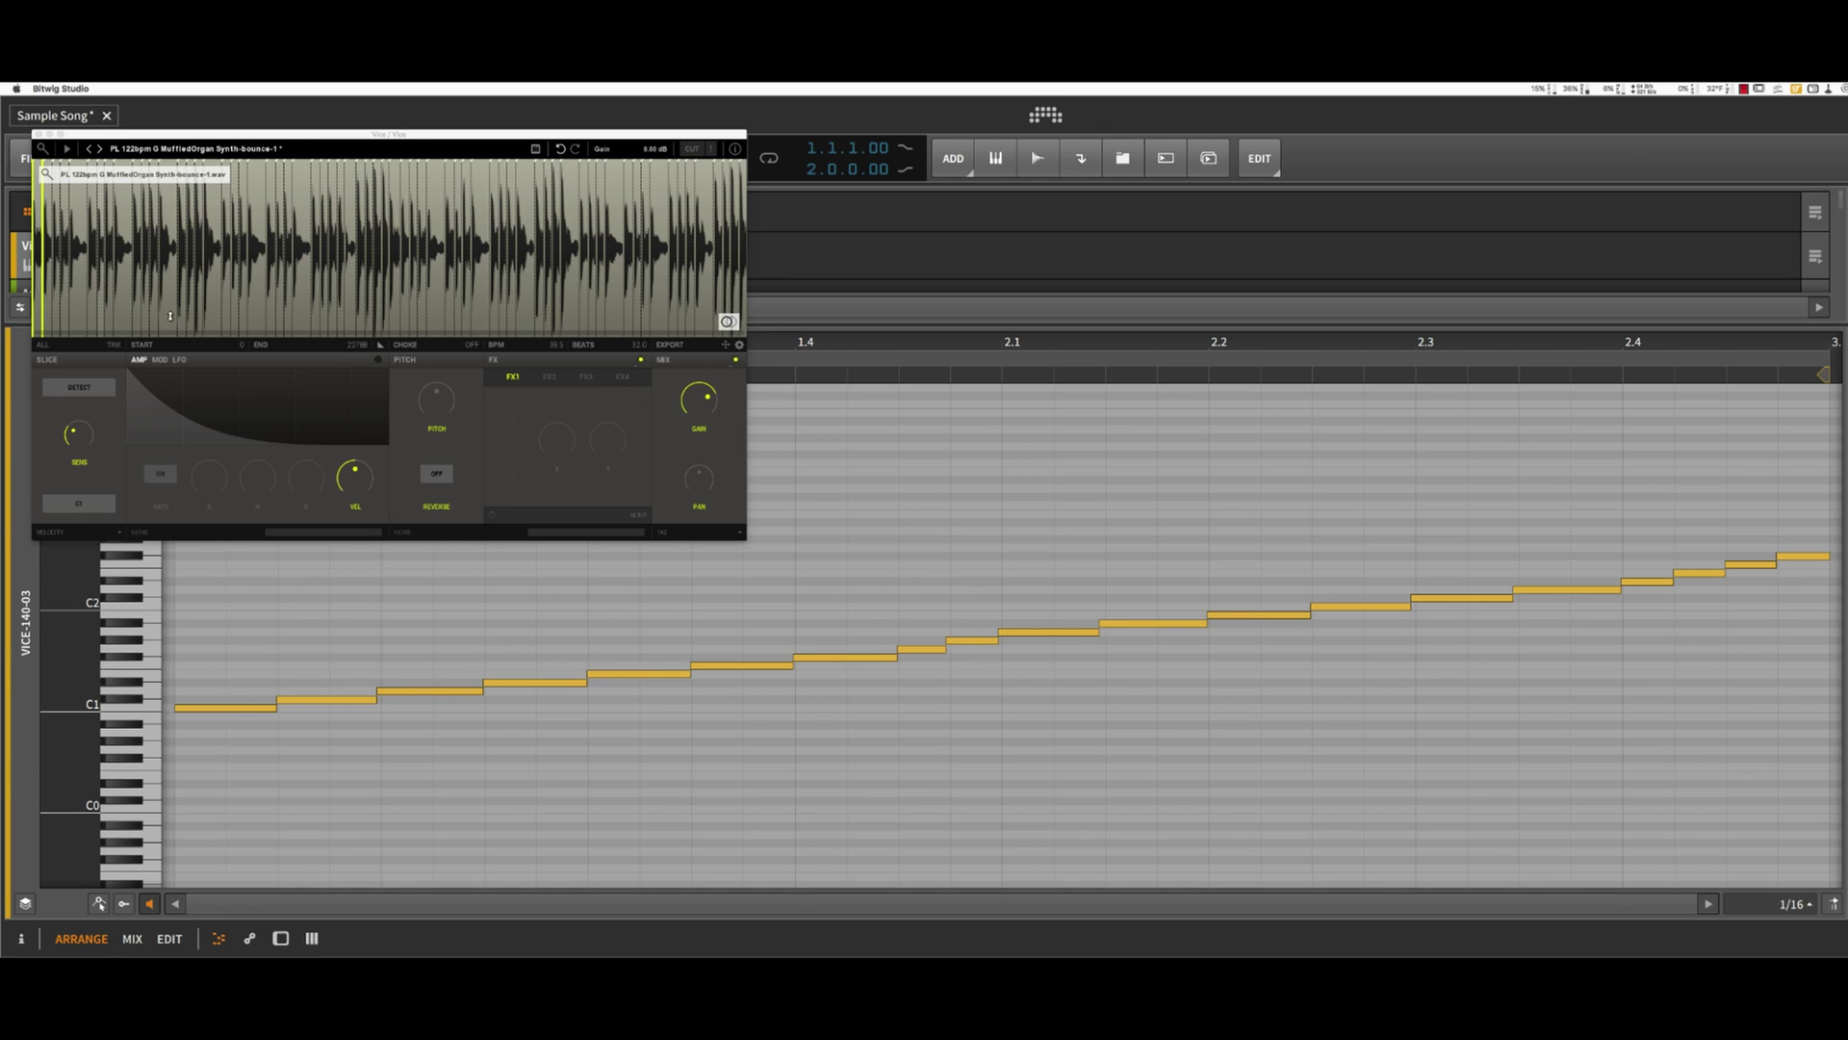
{"action": "key", "text": "space"}
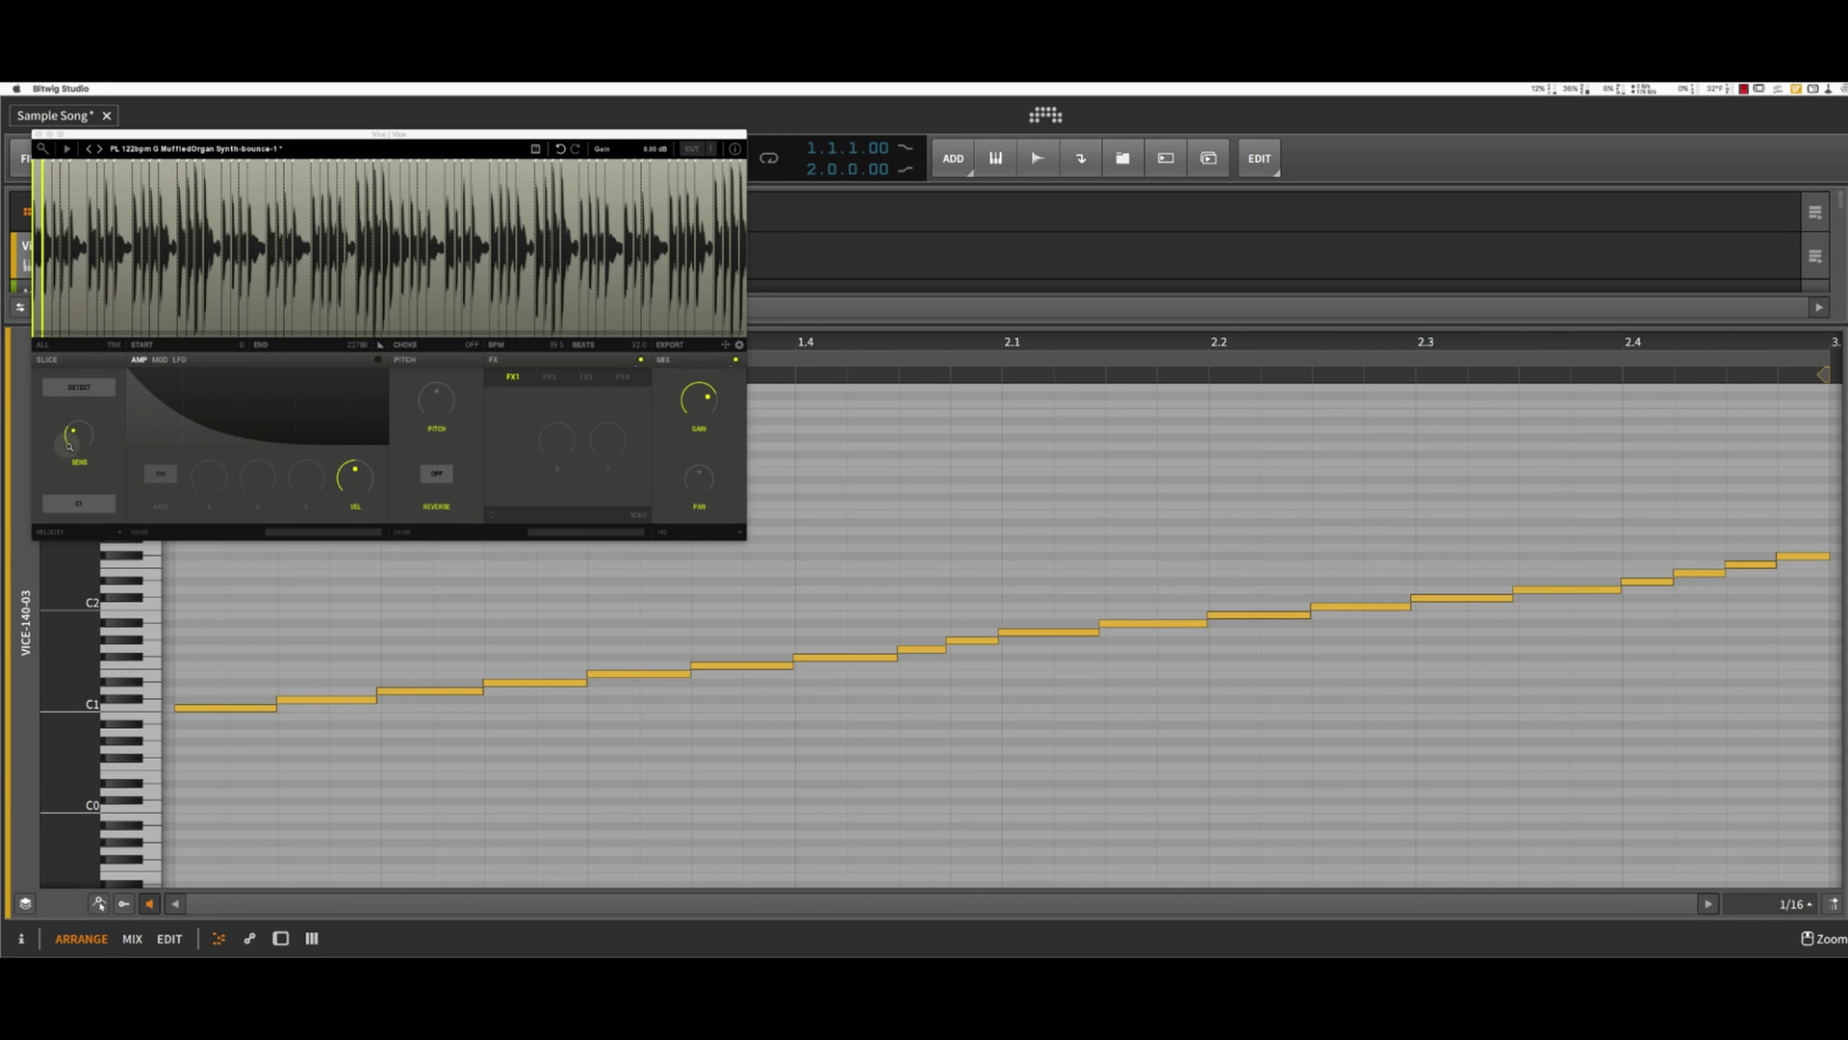
{"action": "mouse_move", "coordinate": [77, 434]}
{"action": "left_mouse_down"}
{"action": "mouse_move", "coordinate": [77, 409]}
{"action": "mouse_move", "coordinate": [79, 440]}
{"action": "left_mouse_up"}
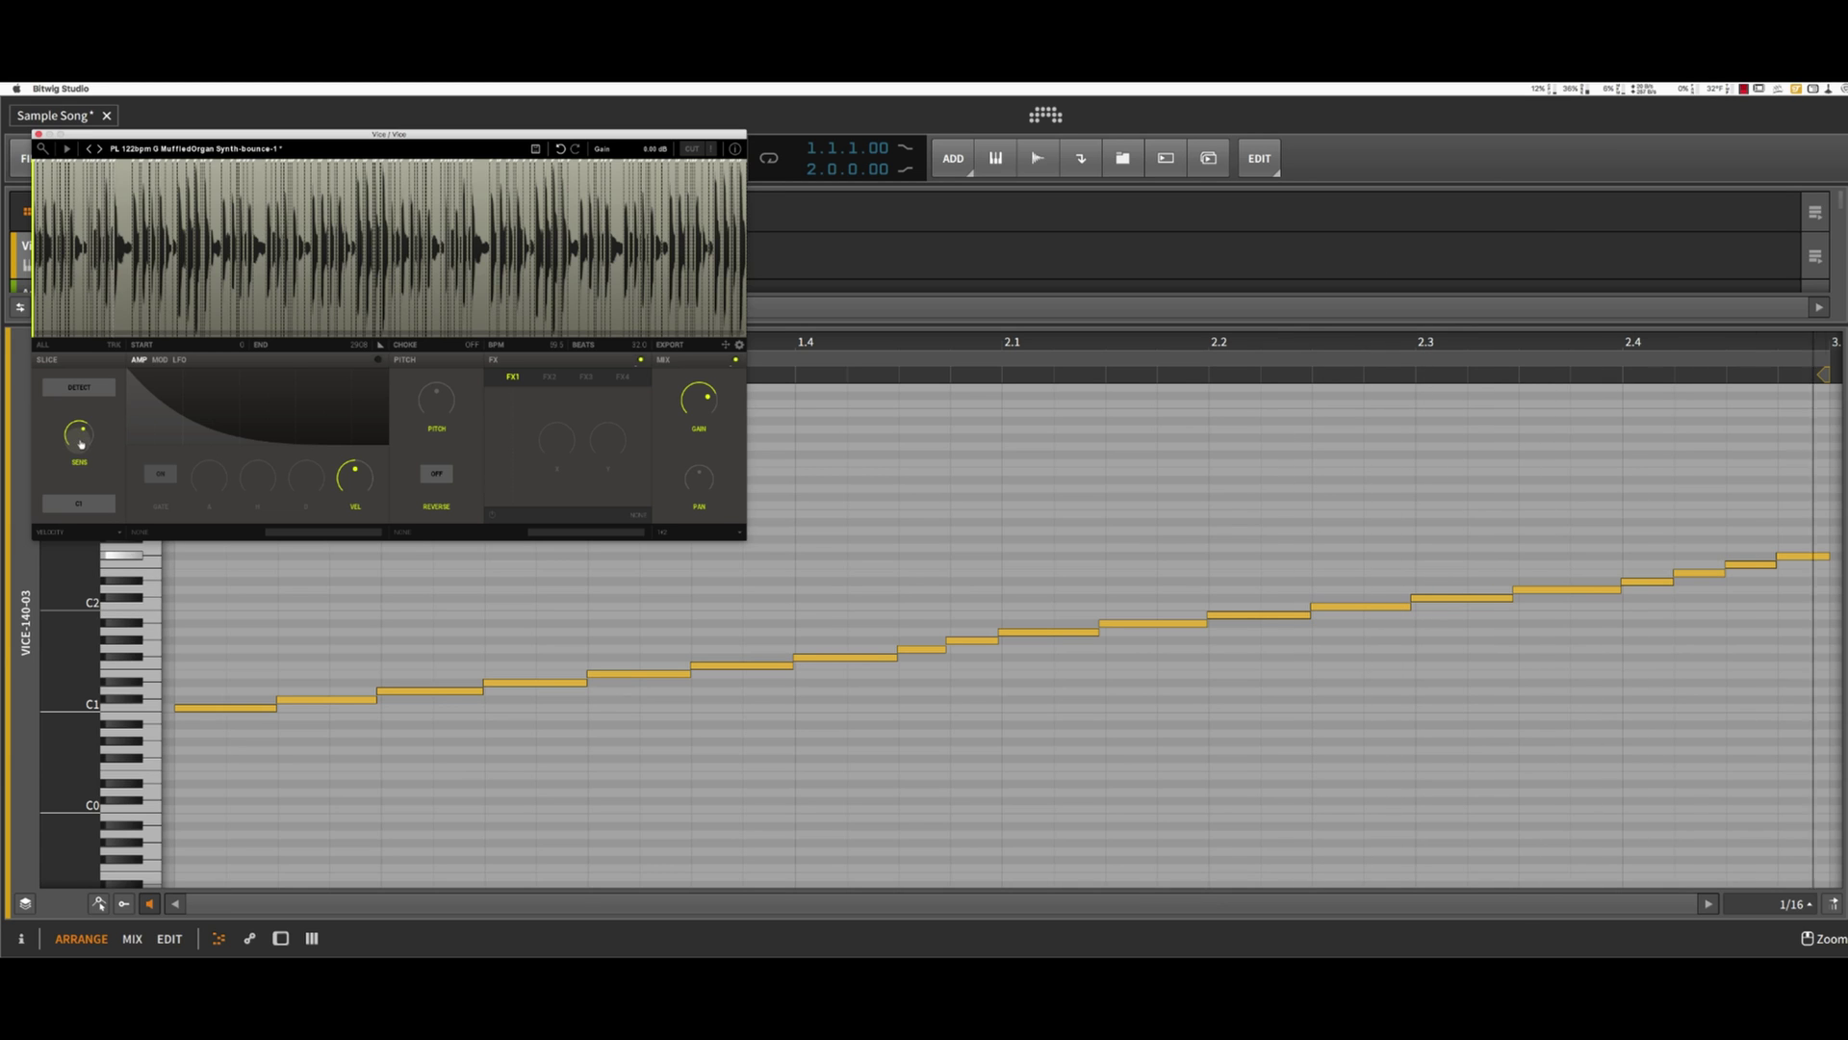
{"action": "left_click_drag", "start_coordinate": [79, 435], "coordinate": [79, 468]}
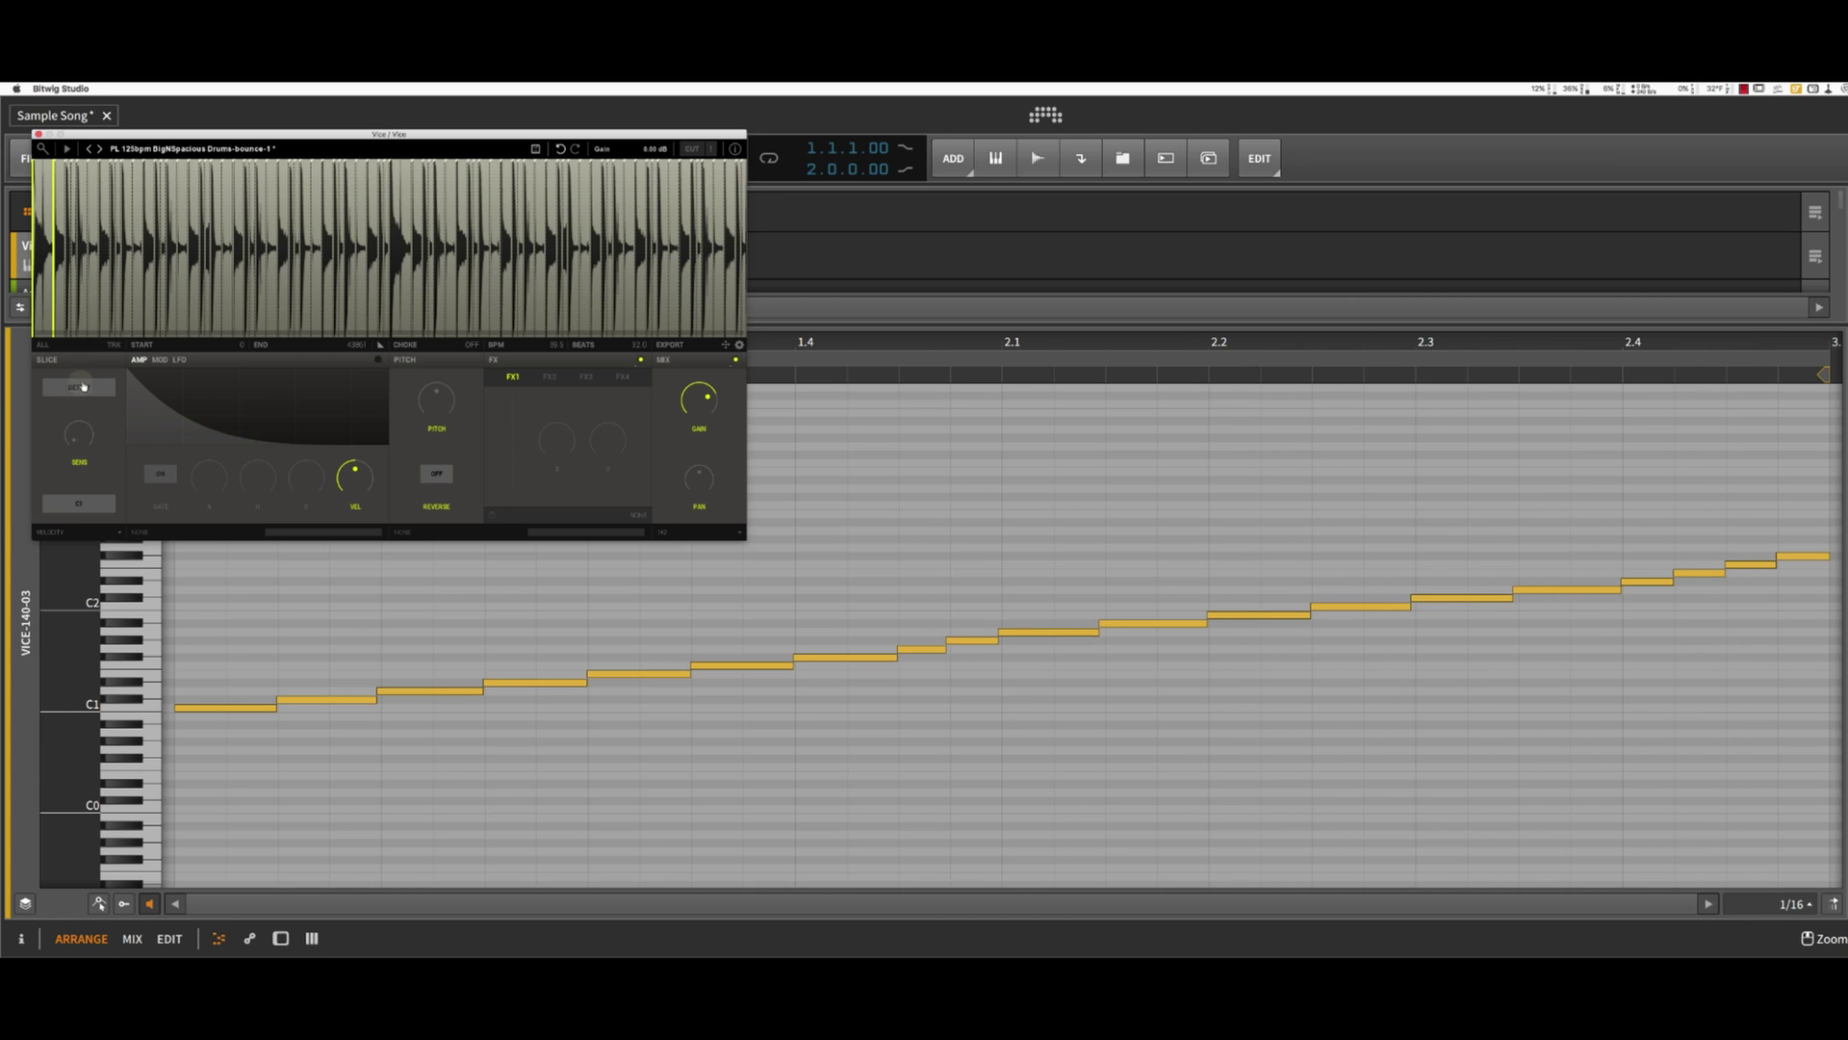
Run DETECT on the drum loop, replay the clip, then load the RidingHigh arp loop
{"action": "left_click", "coordinate": [83, 386]}
{"action": "left_click", "coordinate": [429, 344]}
{"action": "left_click", "coordinate": [442, 383]}
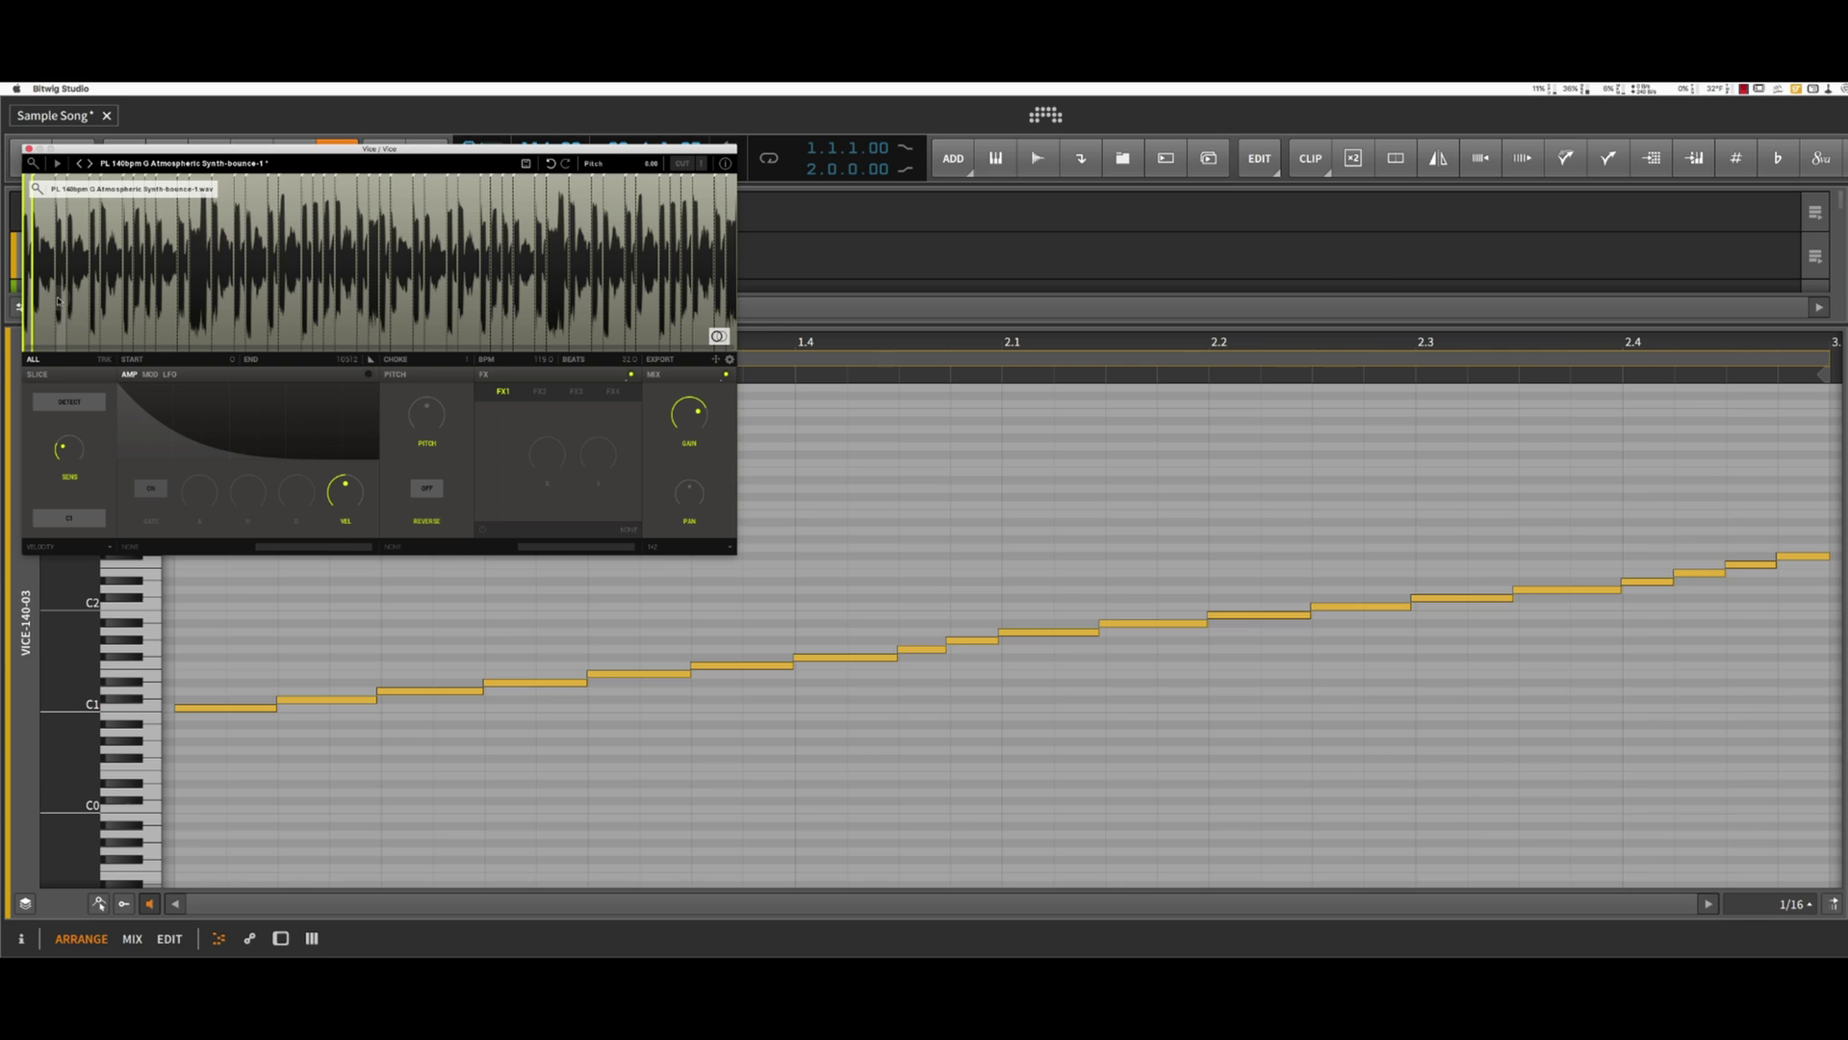
{"action": "key", "text": "space"}
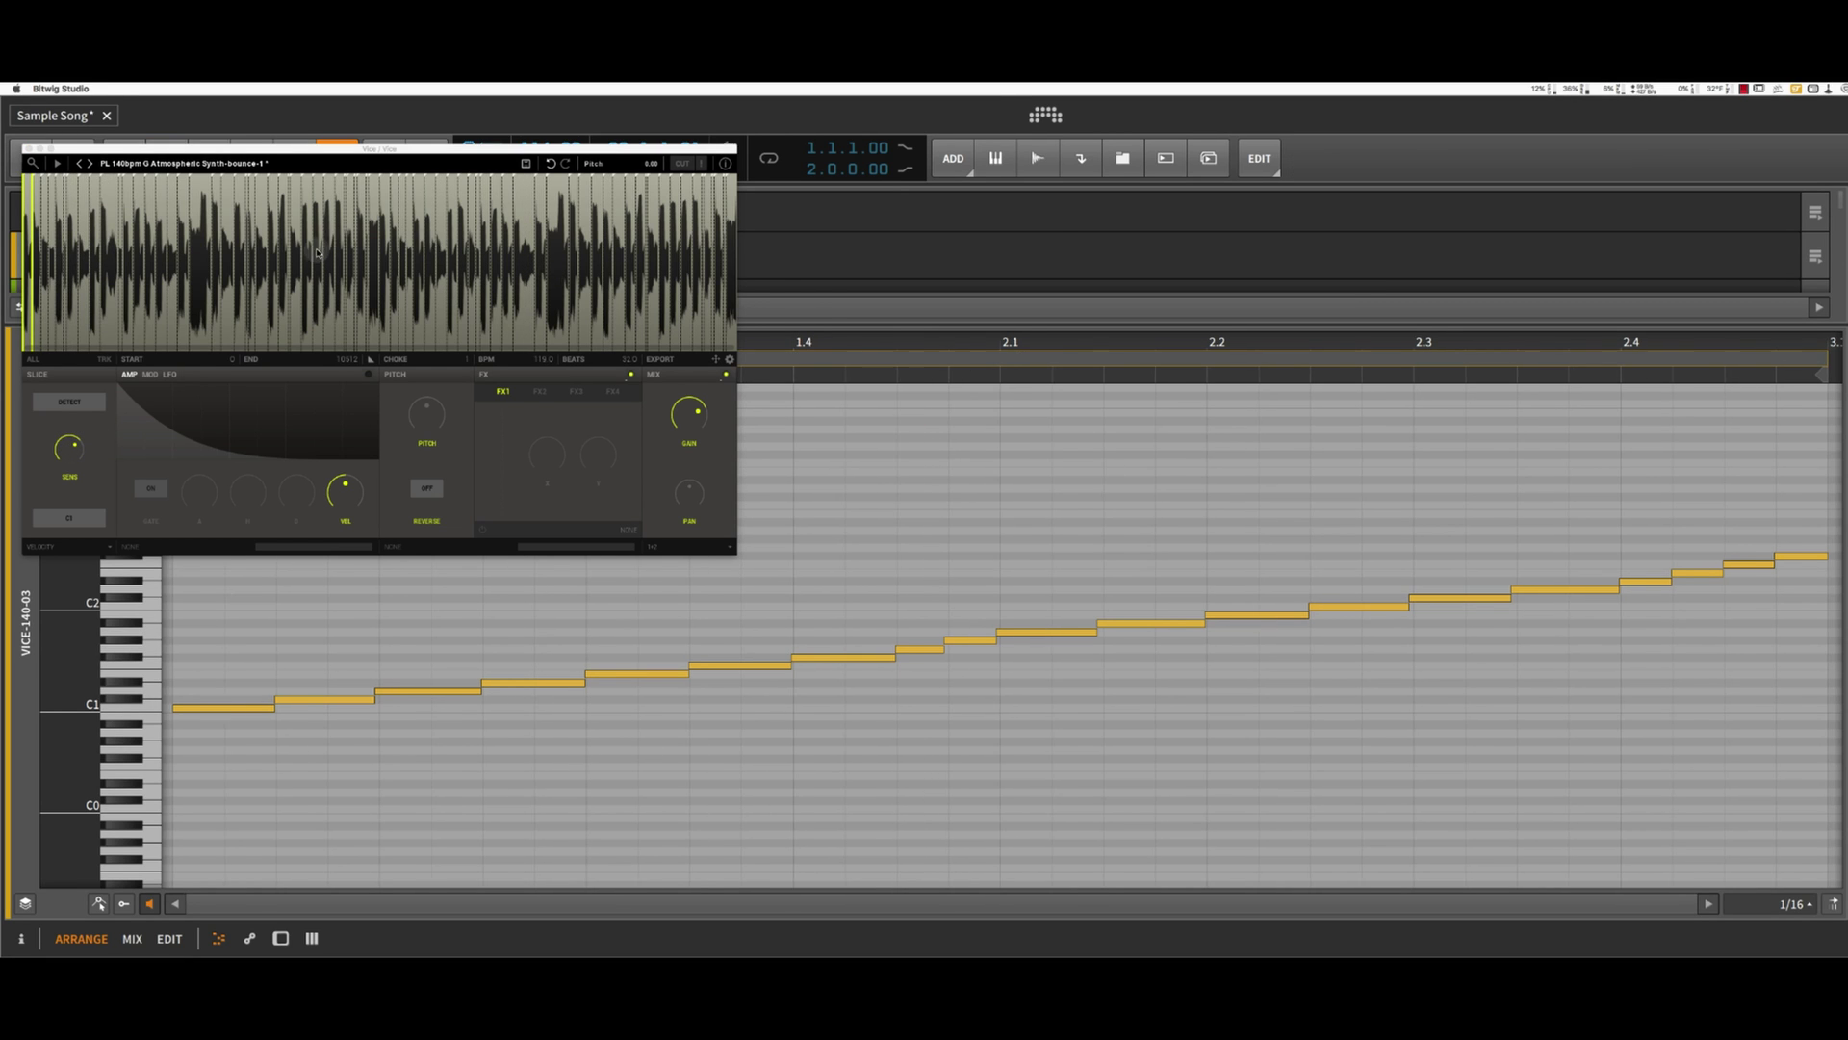
{"action": "left_click", "coordinate": [318, 254]}
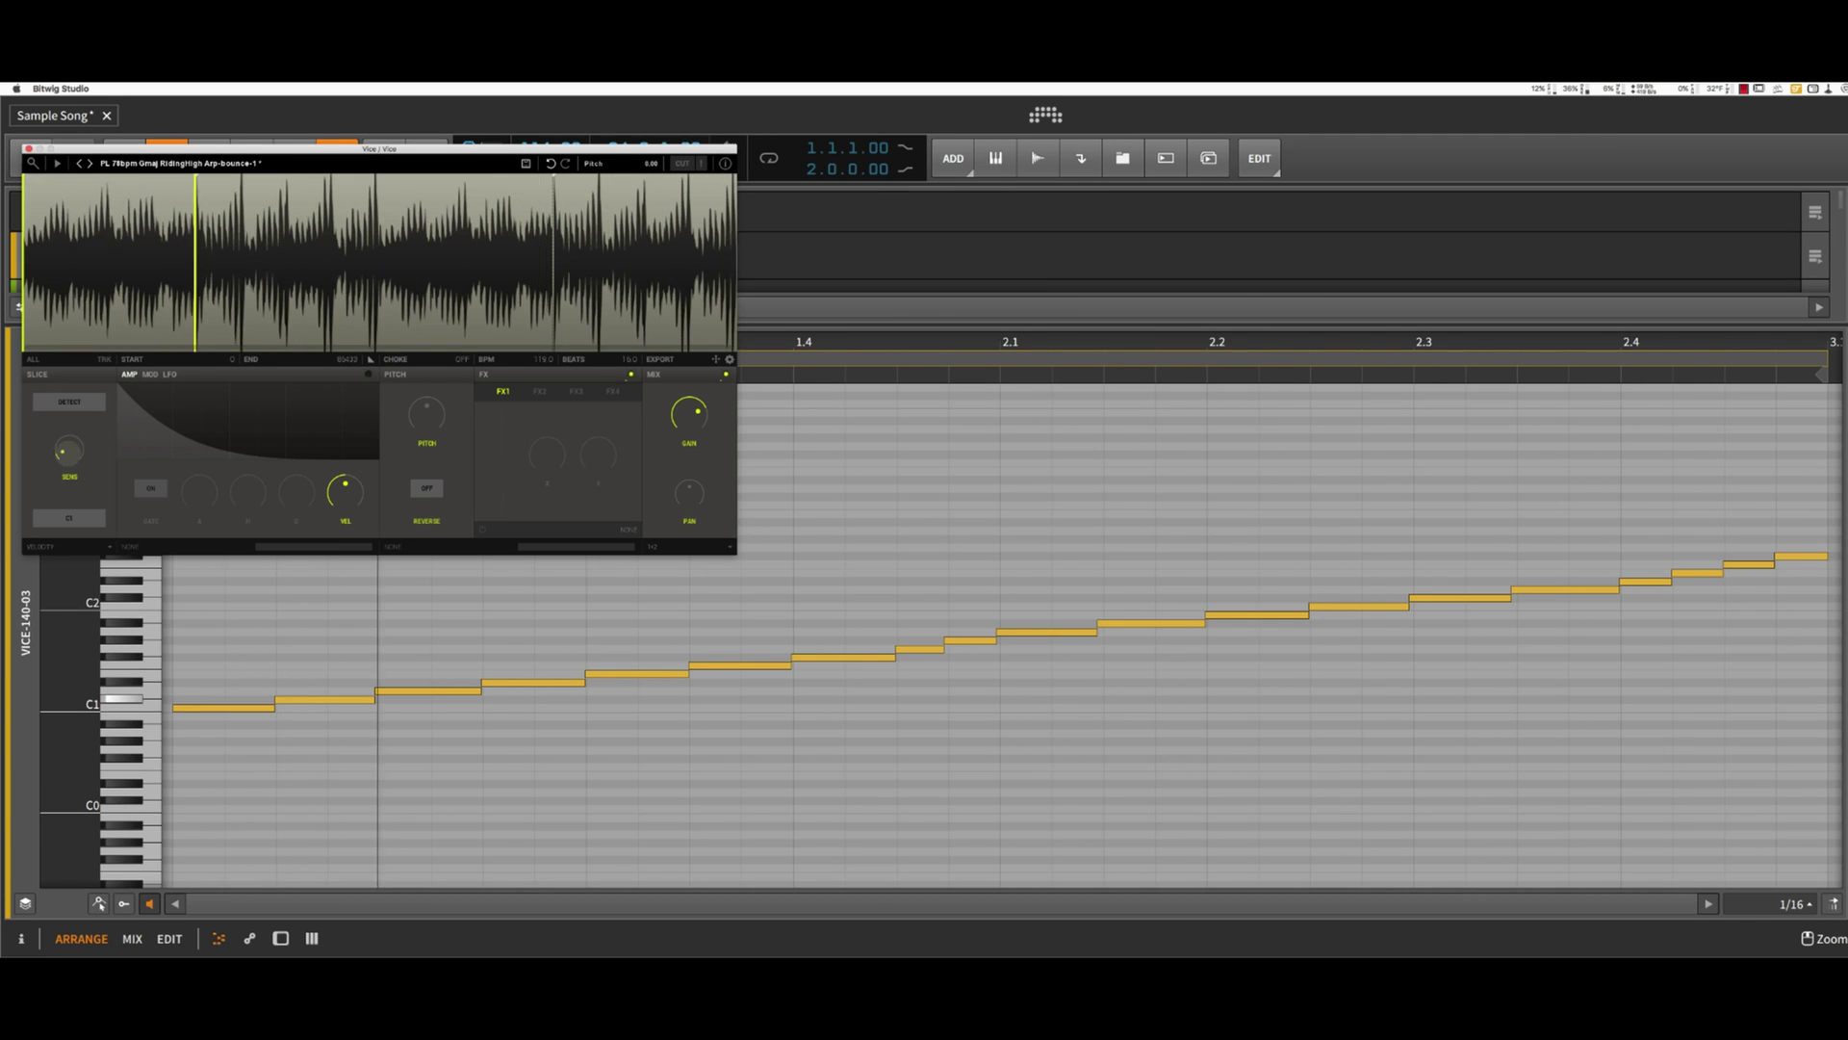
Drag the SENS knob up so the arp loop gets sliced
{"action": "left_click_drag", "start_coordinate": [70, 472], "coordinate": [71, 456]}
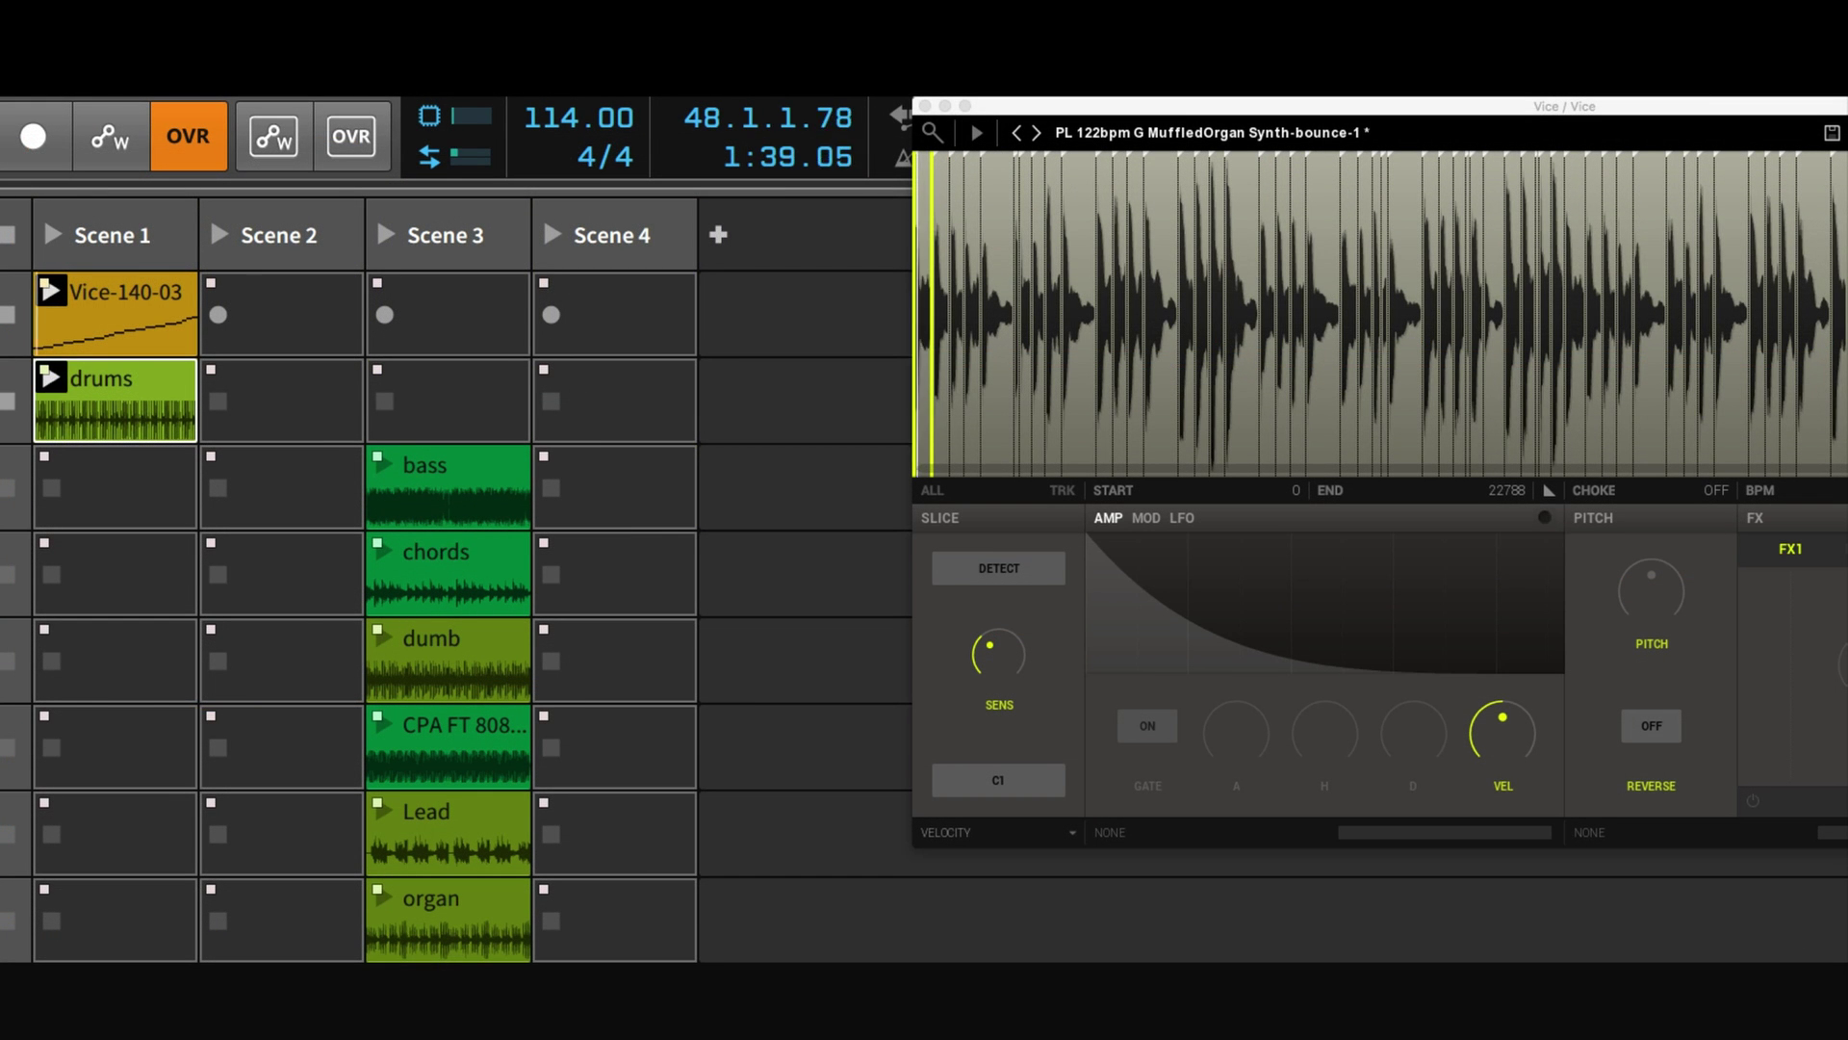
Raise Vice's SENS slightly and shift the Vice window to reveal the Scene 3 clips
{"action": "left_click_drag", "start_coordinate": [1154, 103], "coordinate": [591, 191]}
{"action": "left_click_drag", "start_coordinate": [481, 712], "coordinate": [449, 748]}
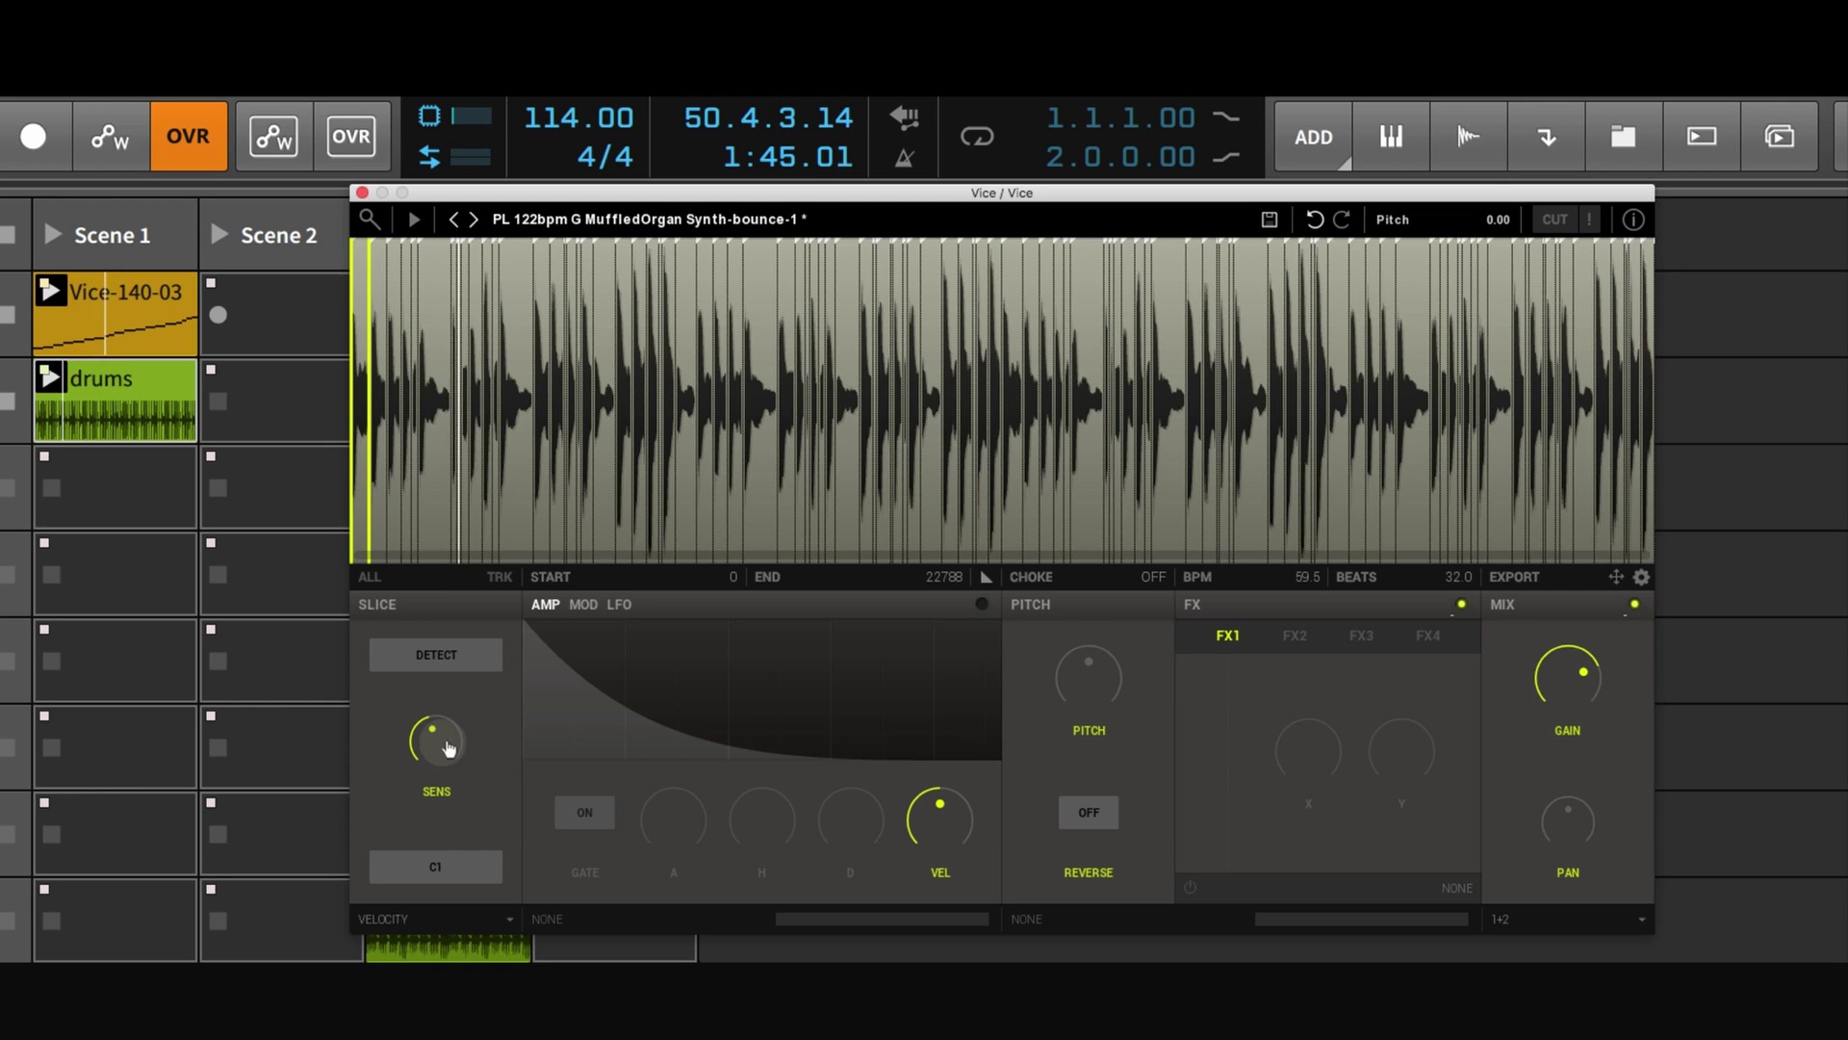
{"action": "left_click_drag", "start_coordinate": [503, 192], "coordinate": [720, 180]}
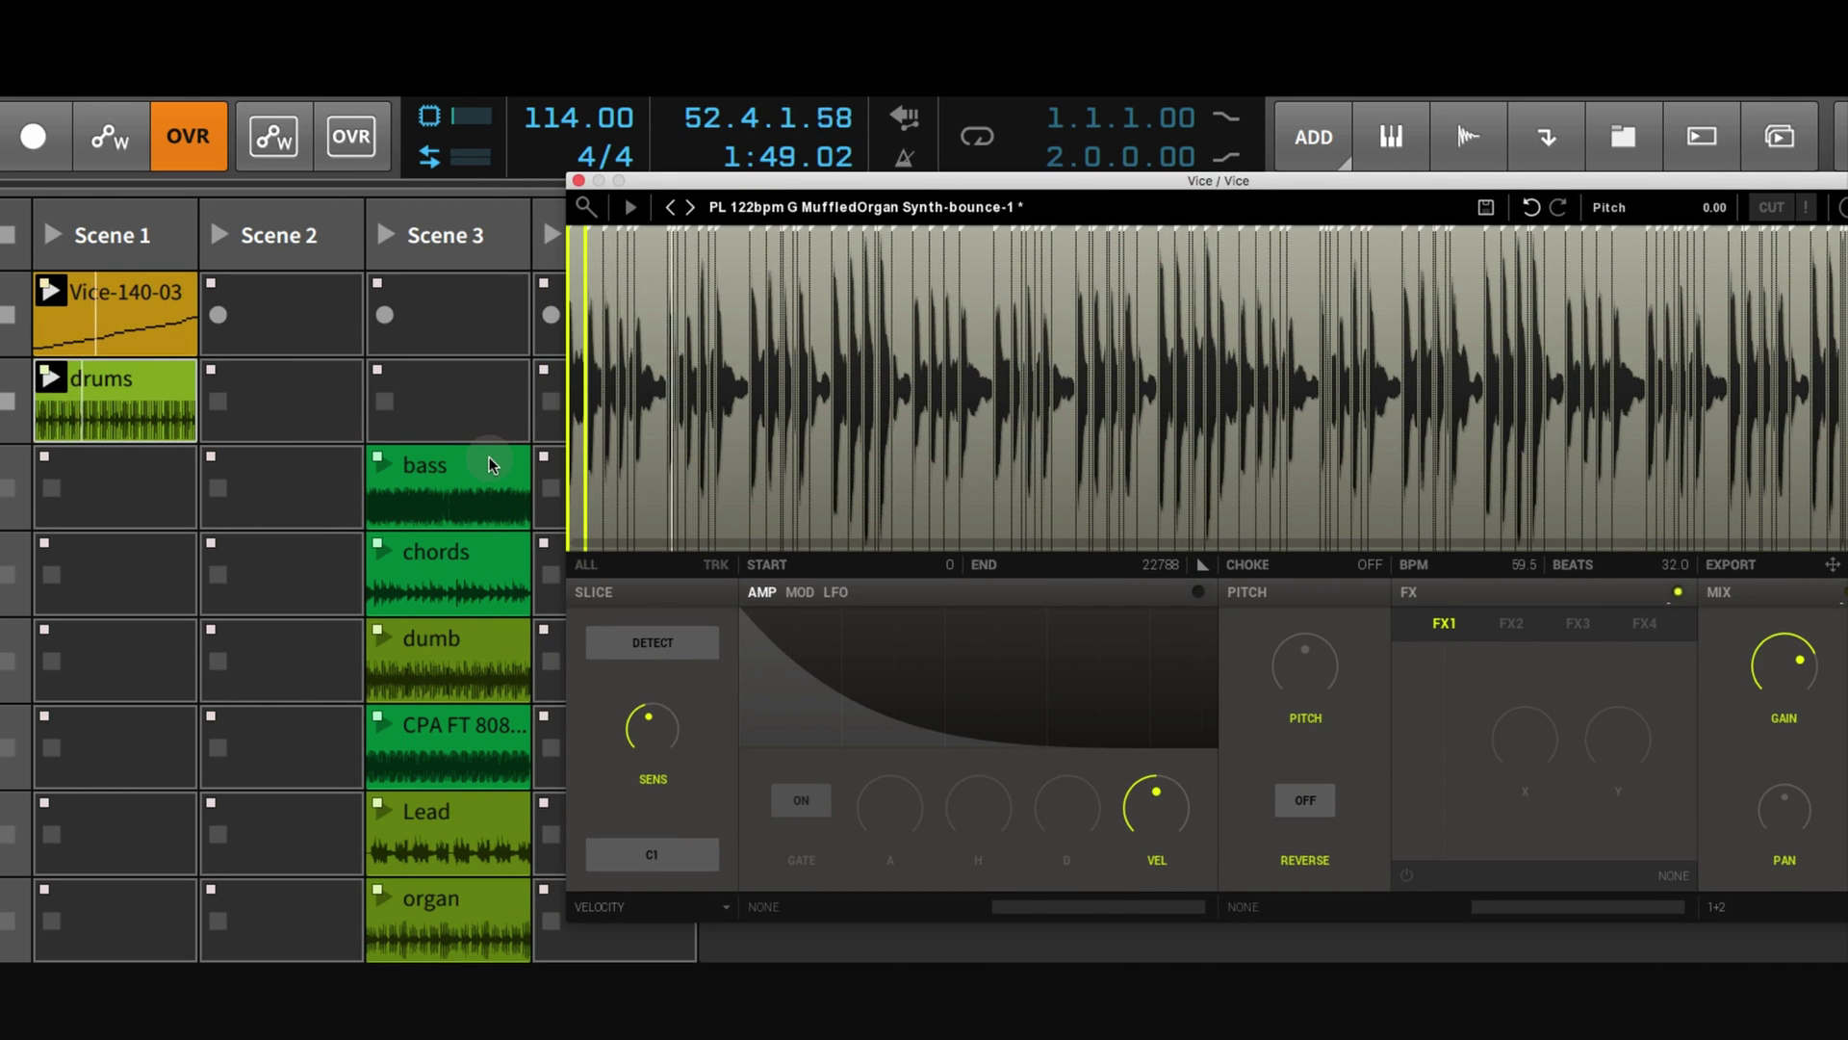
Move the bass and Lead clips into Scene 1 and start both playing
{"action": "left_click_drag", "start_coordinate": [490, 465], "coordinate": [135, 494]}
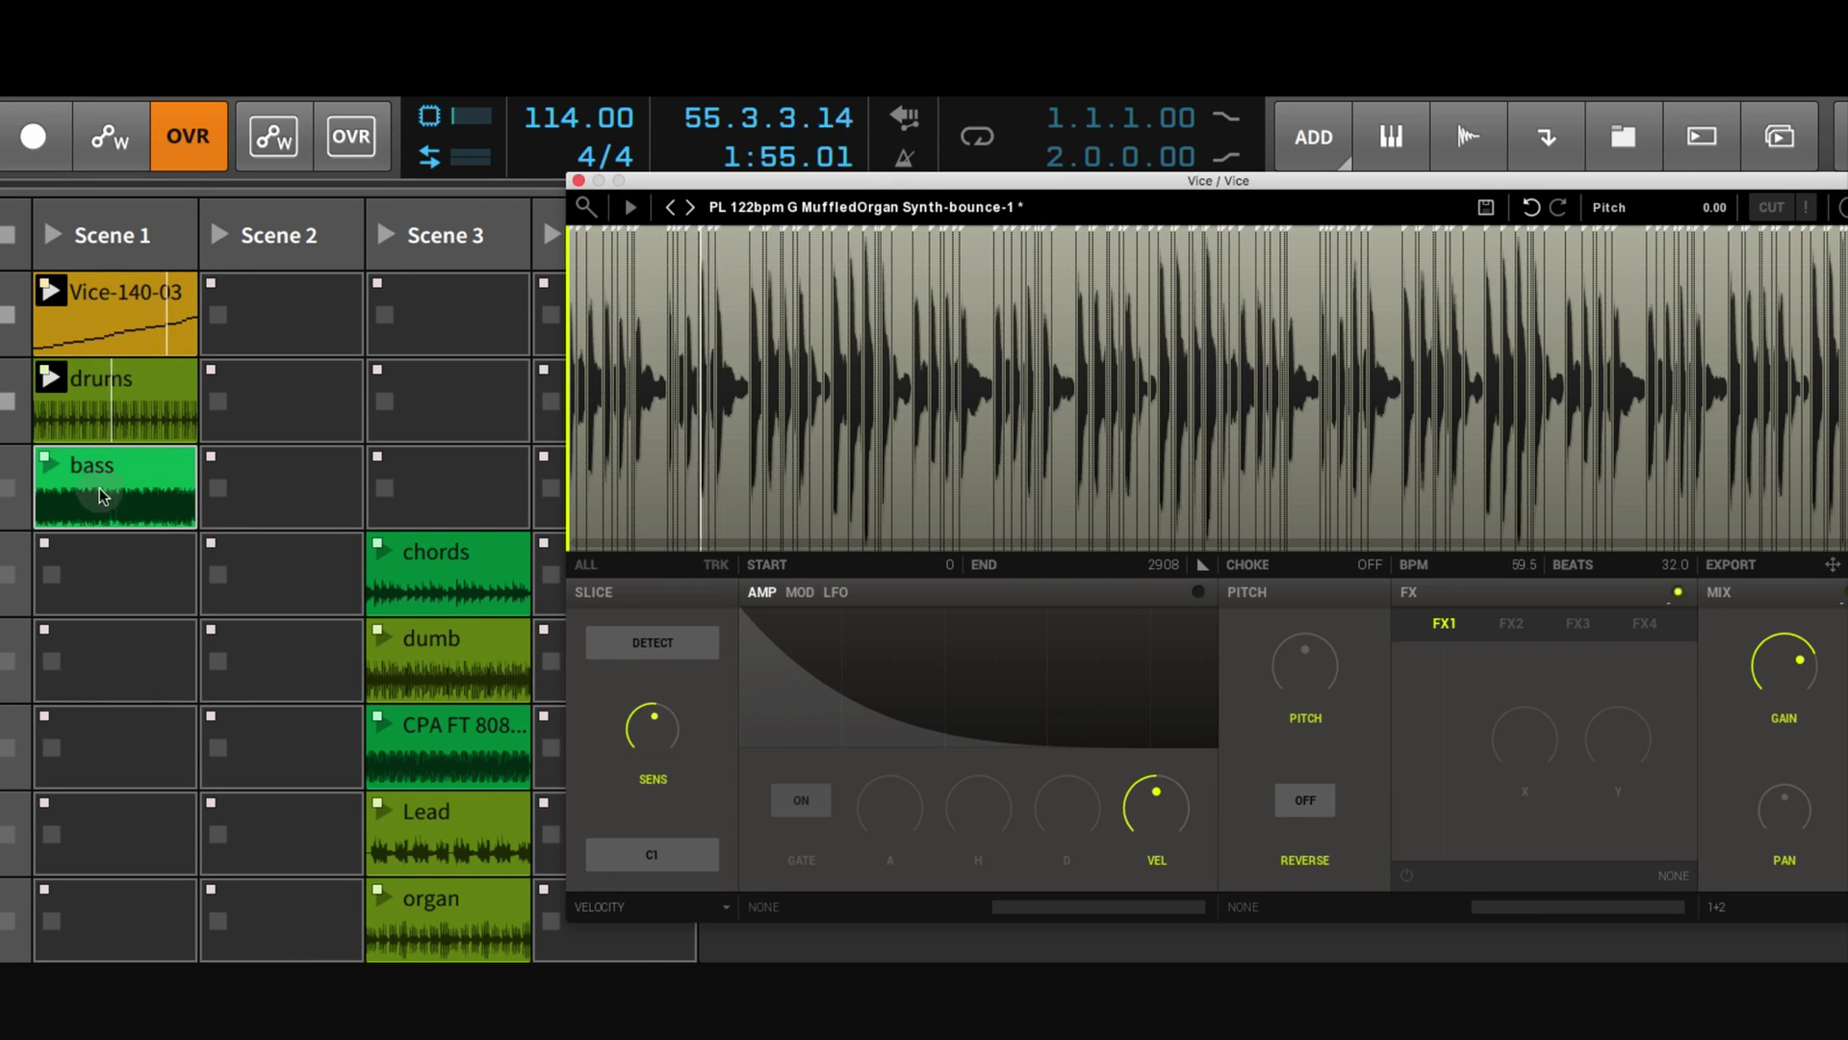
{"action": "left_click", "coordinate": [52, 470]}
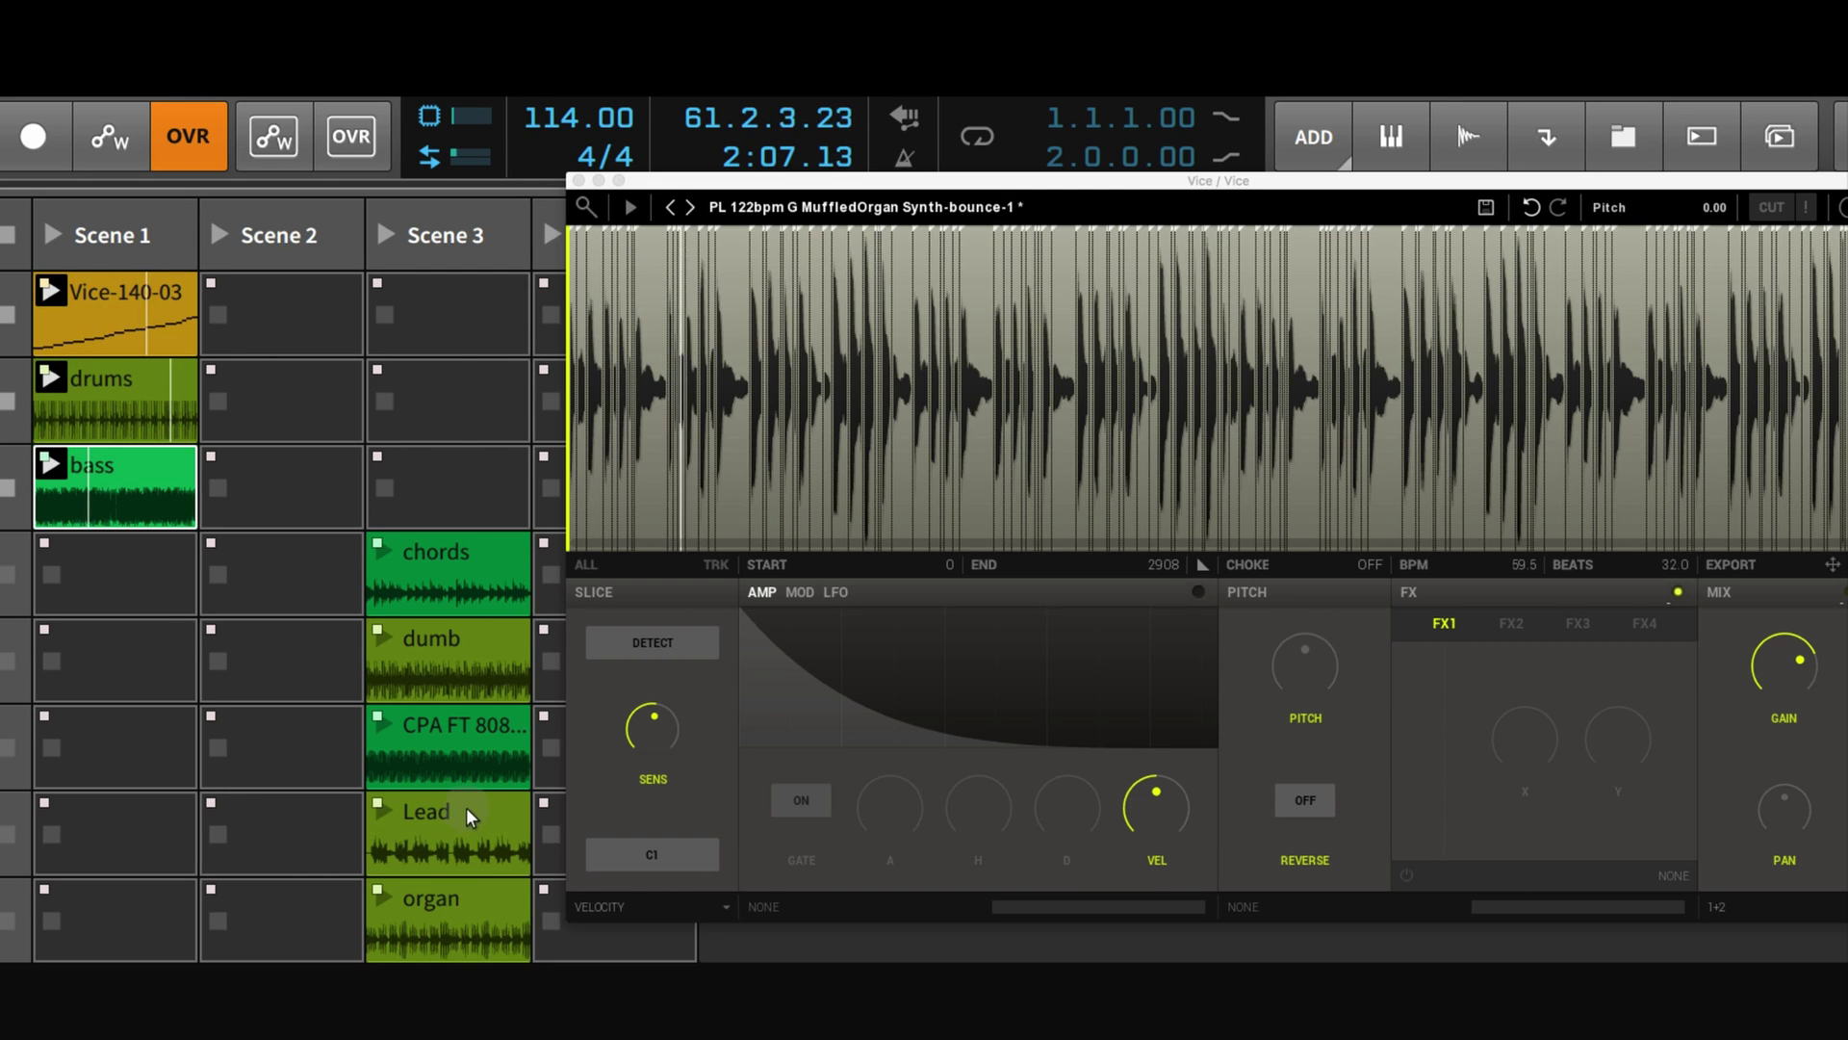
{"action": "left_click_drag", "start_coordinate": [466, 807], "coordinate": [65, 593]}
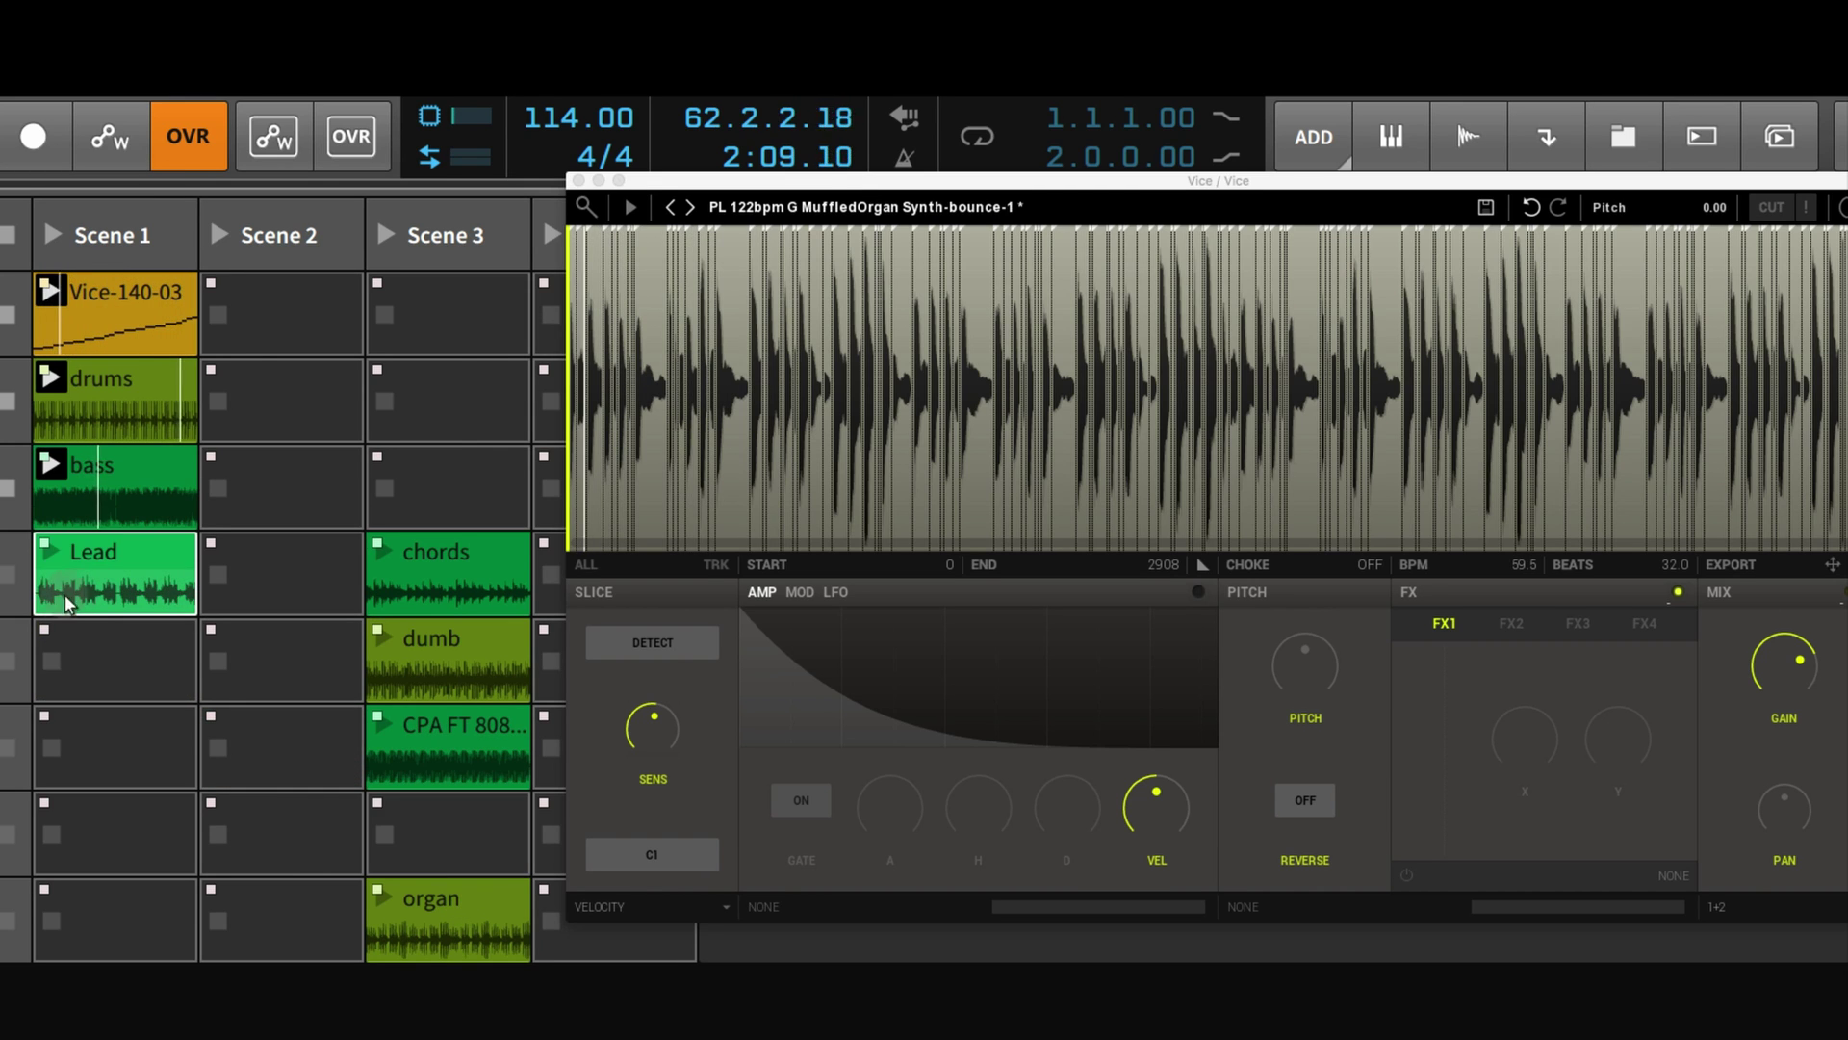
{"action": "left_click", "coordinate": [45, 551]}
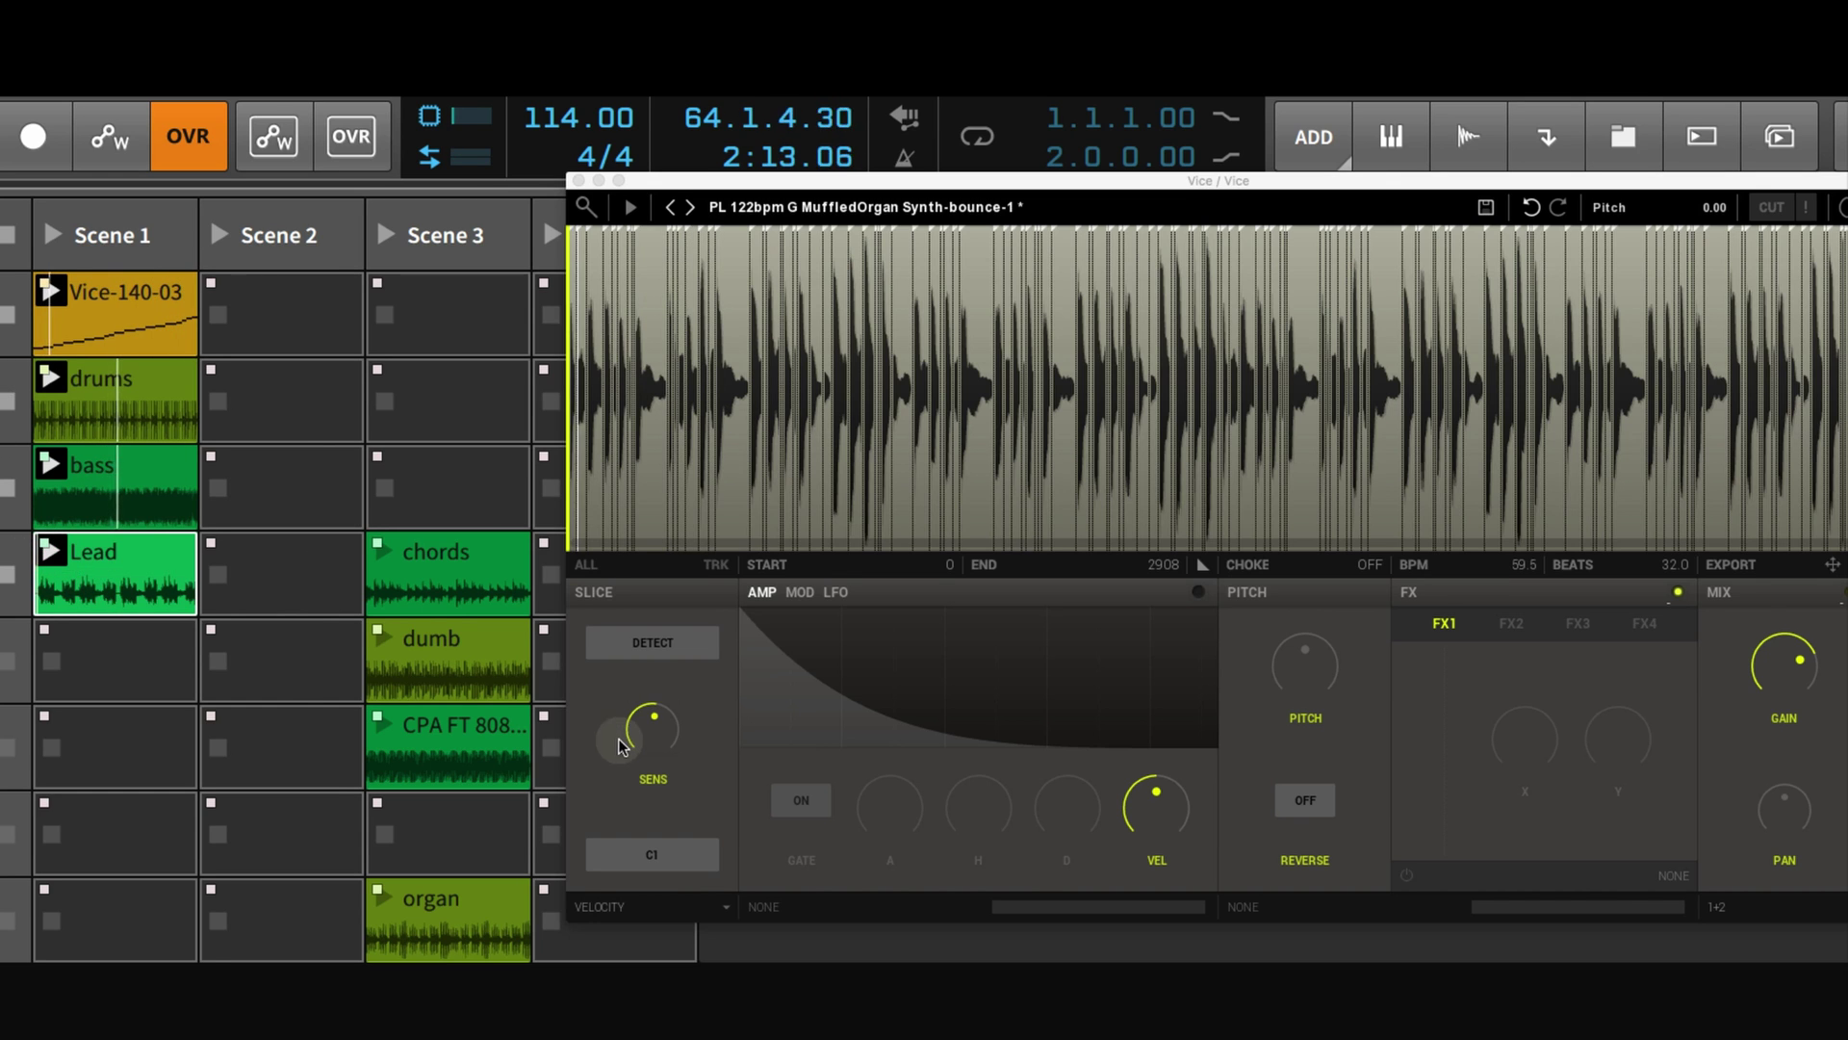
Nudge the slice-detection sensitivity up then slightly down, and select the Lead clip
{"action": "left_click_drag", "start_coordinate": [621, 747], "coordinate": [620, 720]}
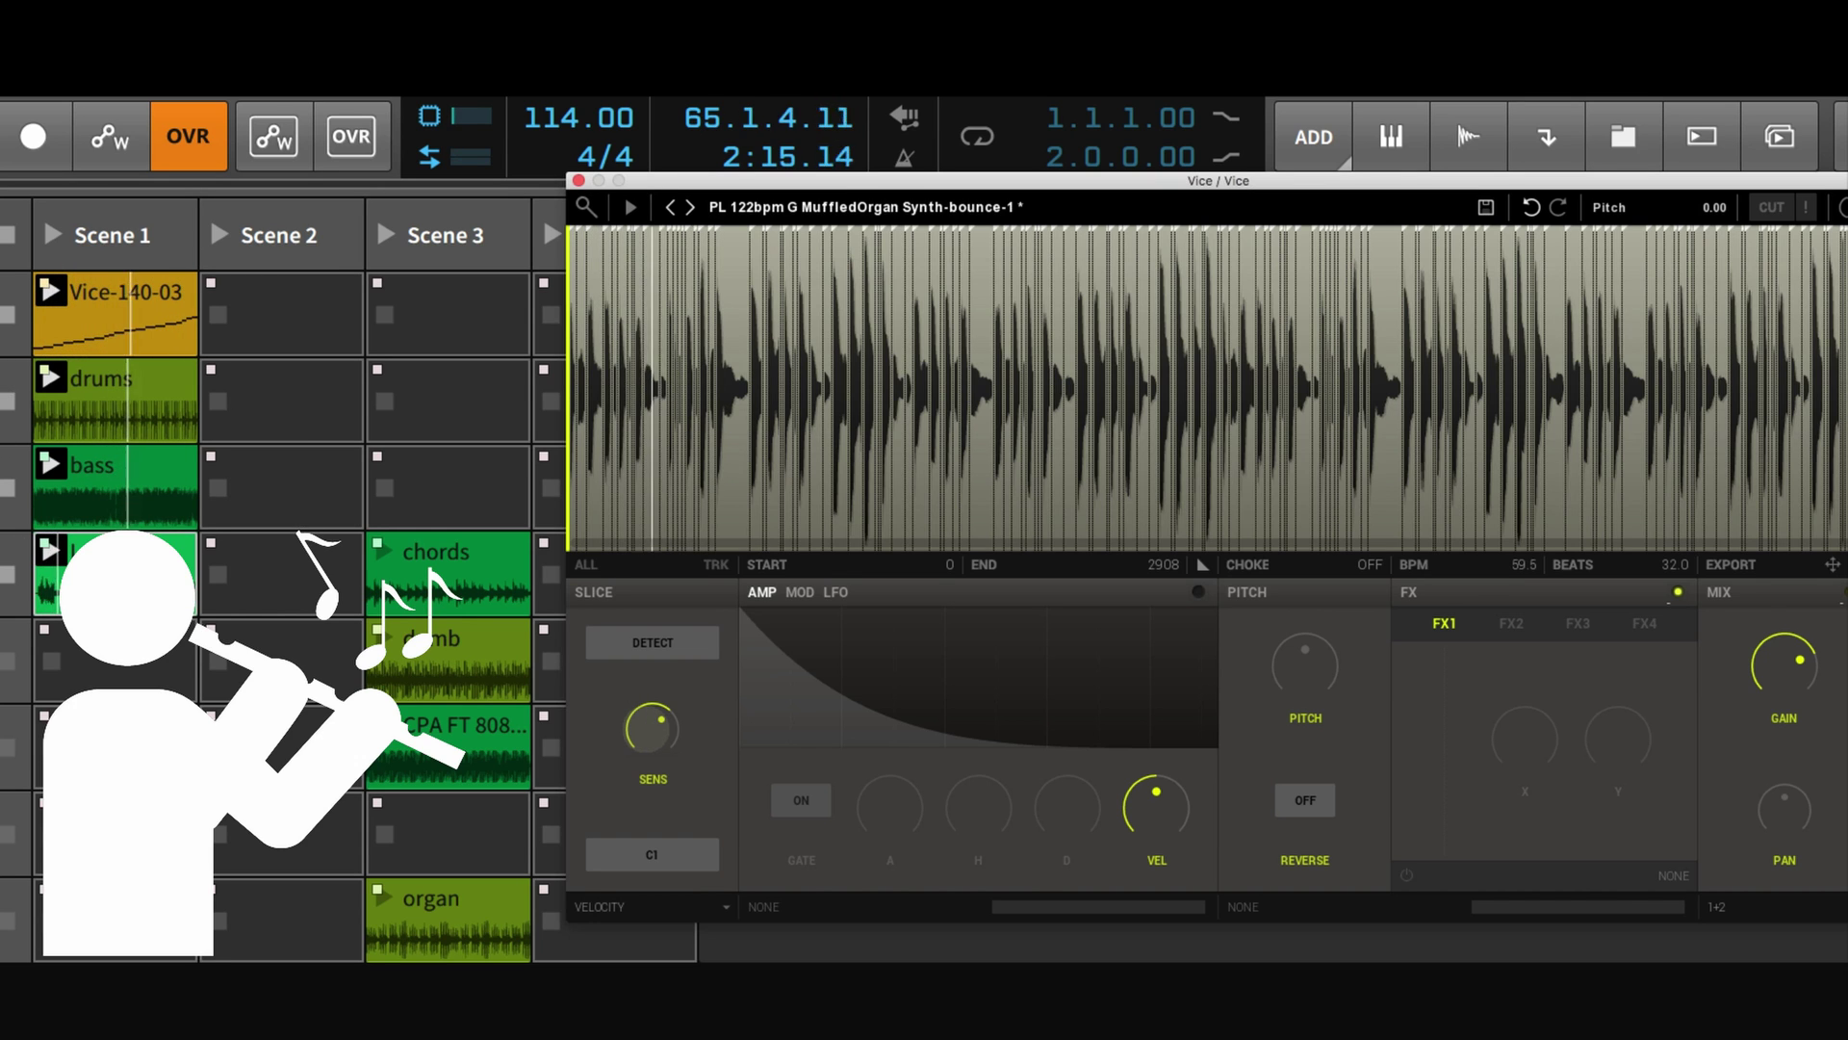
{"action": "left_click_drag", "start_coordinate": [620, 720], "coordinate": [621, 729]}
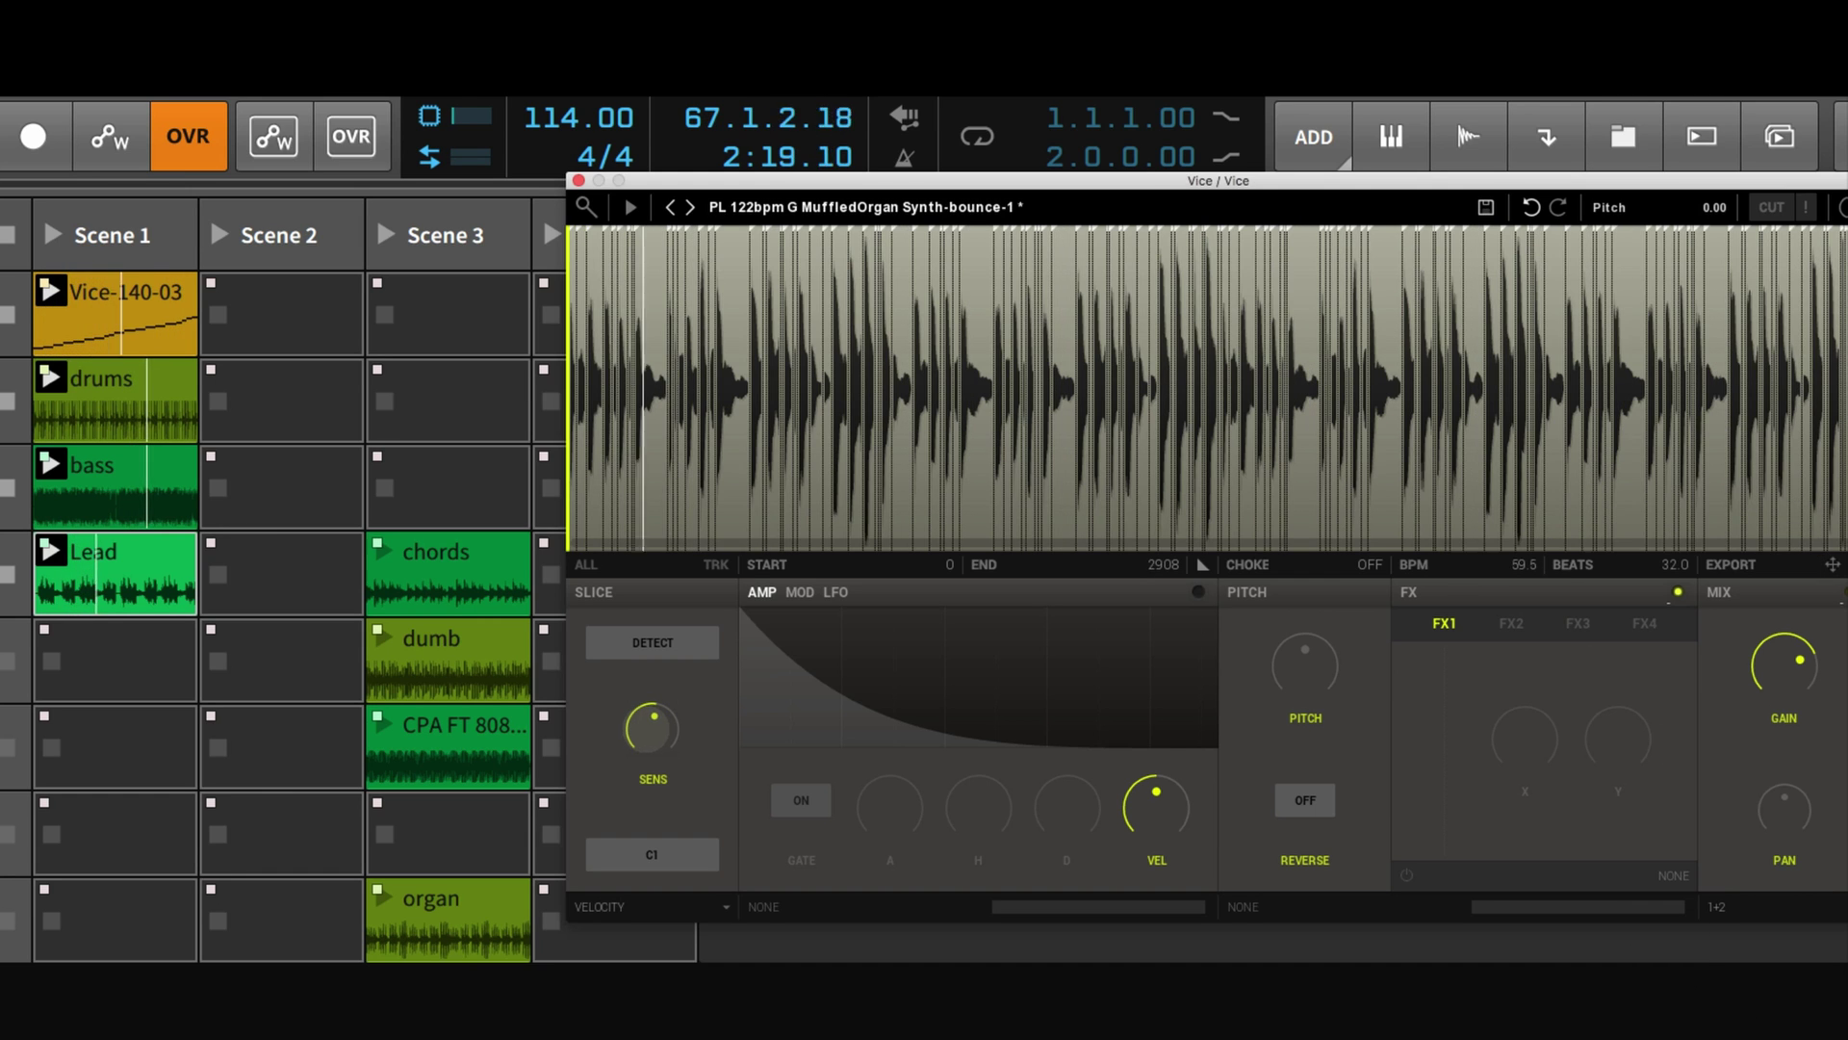
{"action": "left_click", "coordinate": [116, 578]}
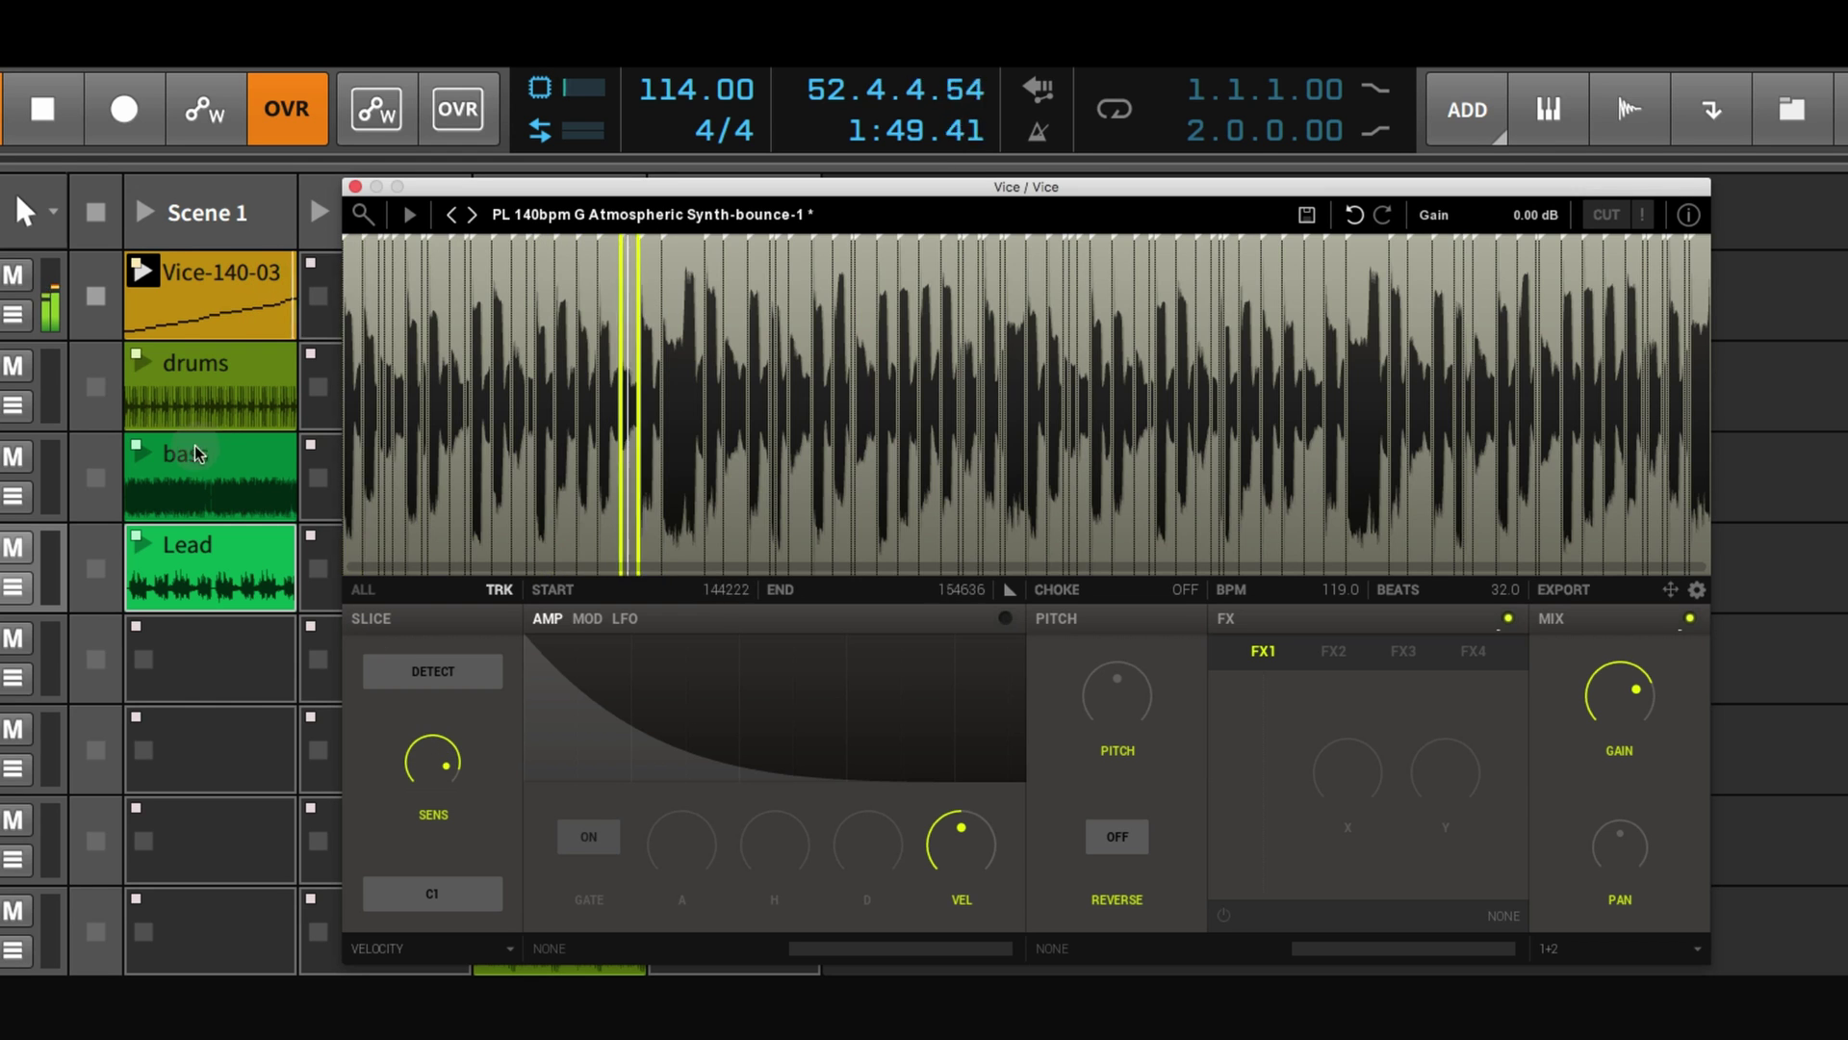
Start the drums and bass clips, nudging Vice's slice sensitivity slightly
{"action": "left_click", "coordinate": [144, 373]}
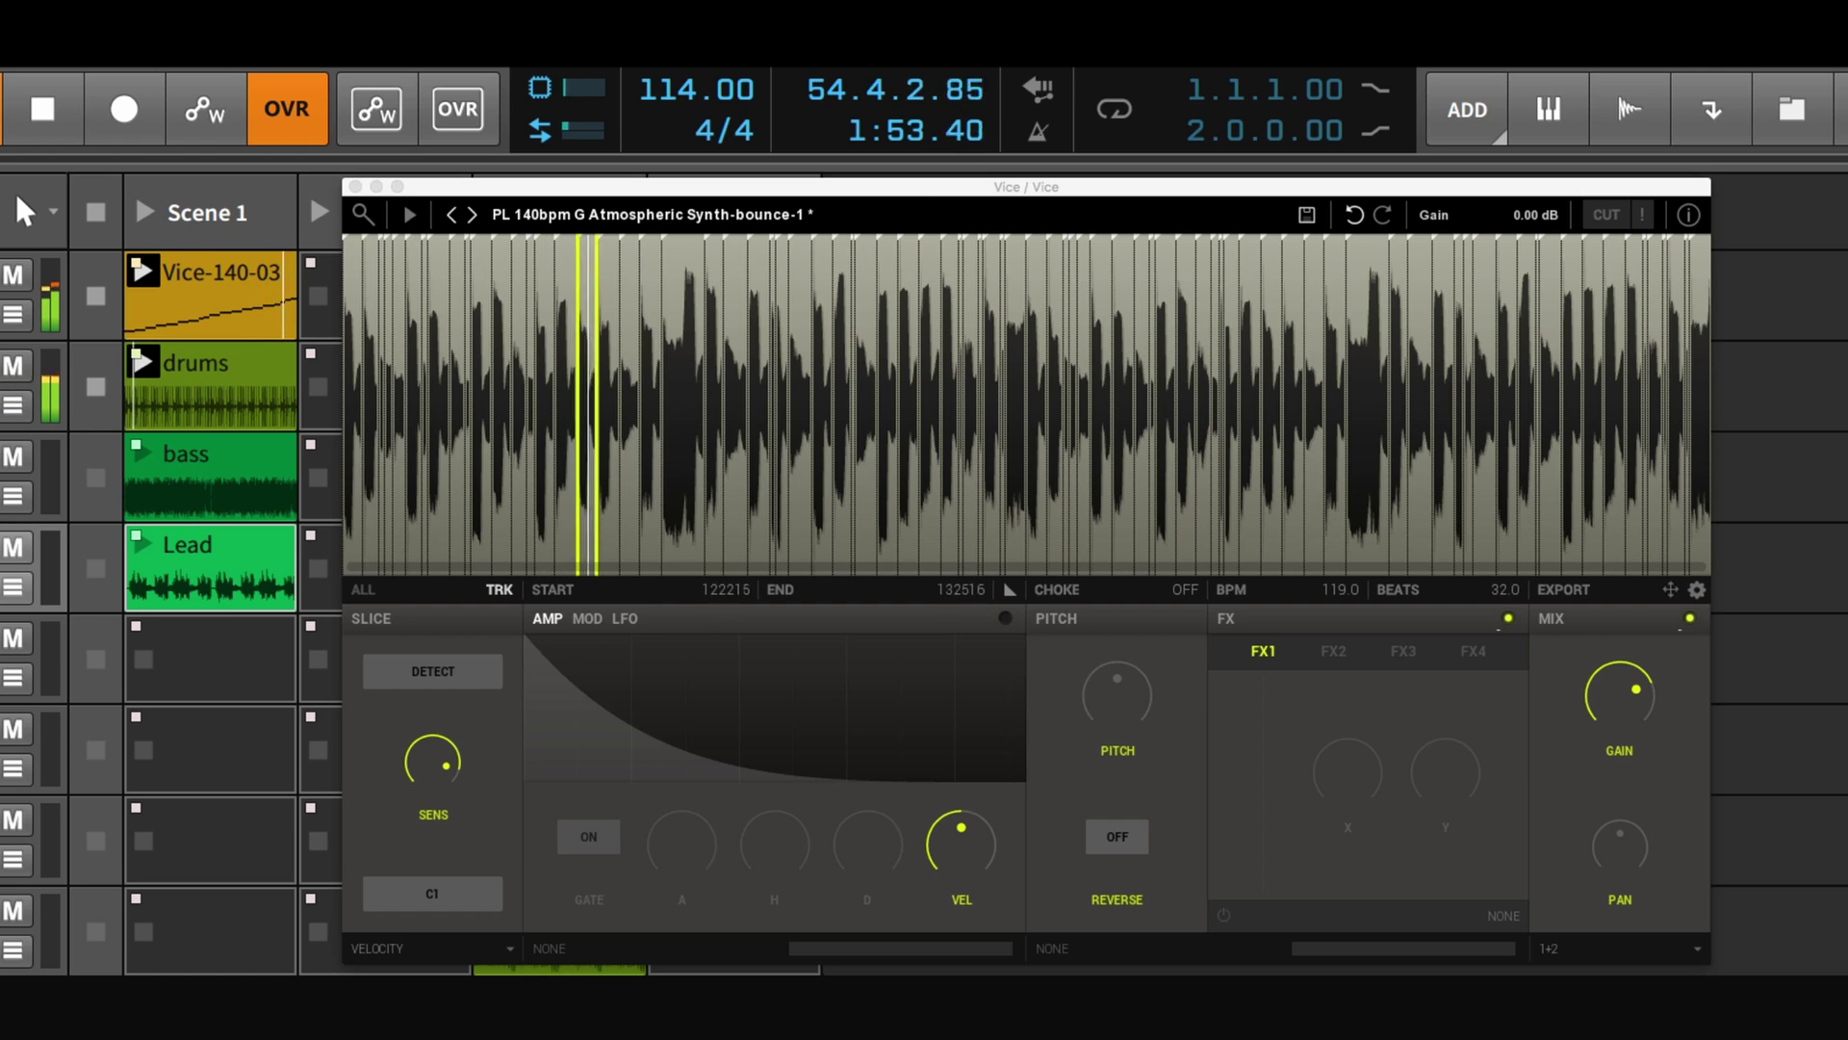
{"action": "mouse_move", "coordinate": [50, 396]}
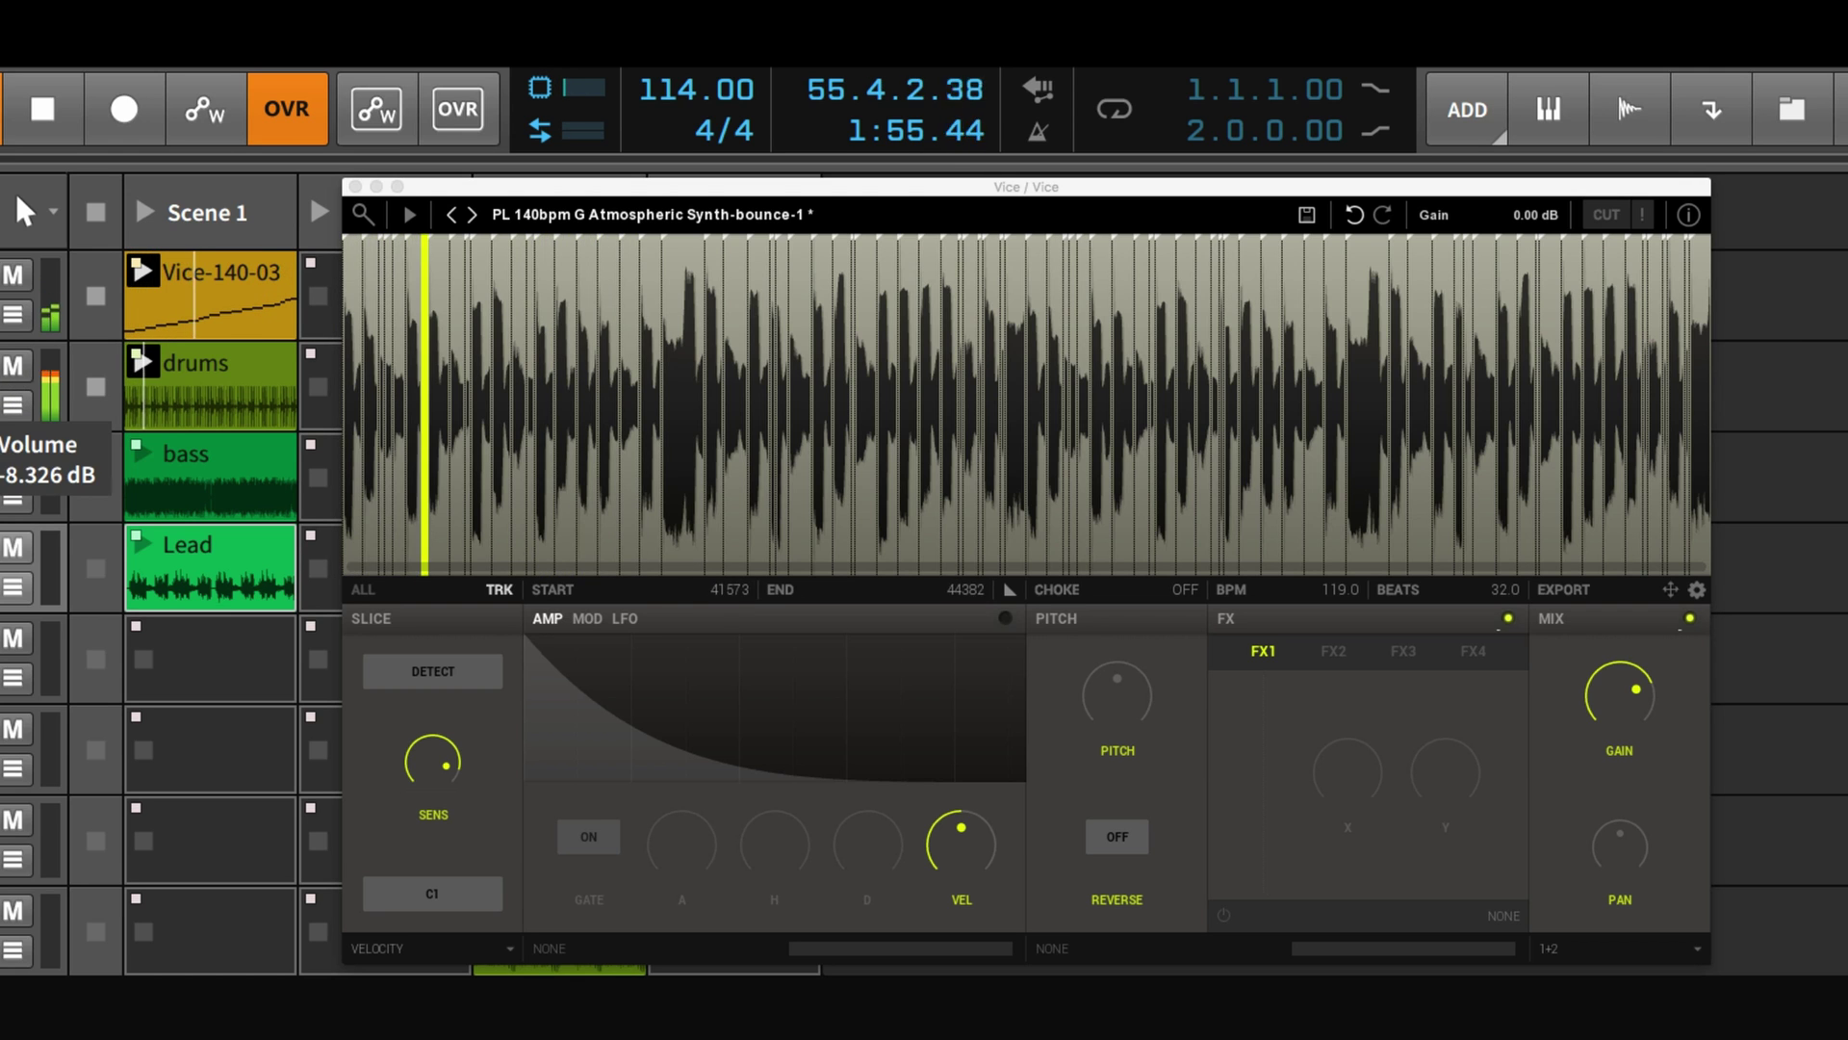
{"action": "left_click_drag", "start_coordinate": [452, 761], "coordinate": [433, 768]}
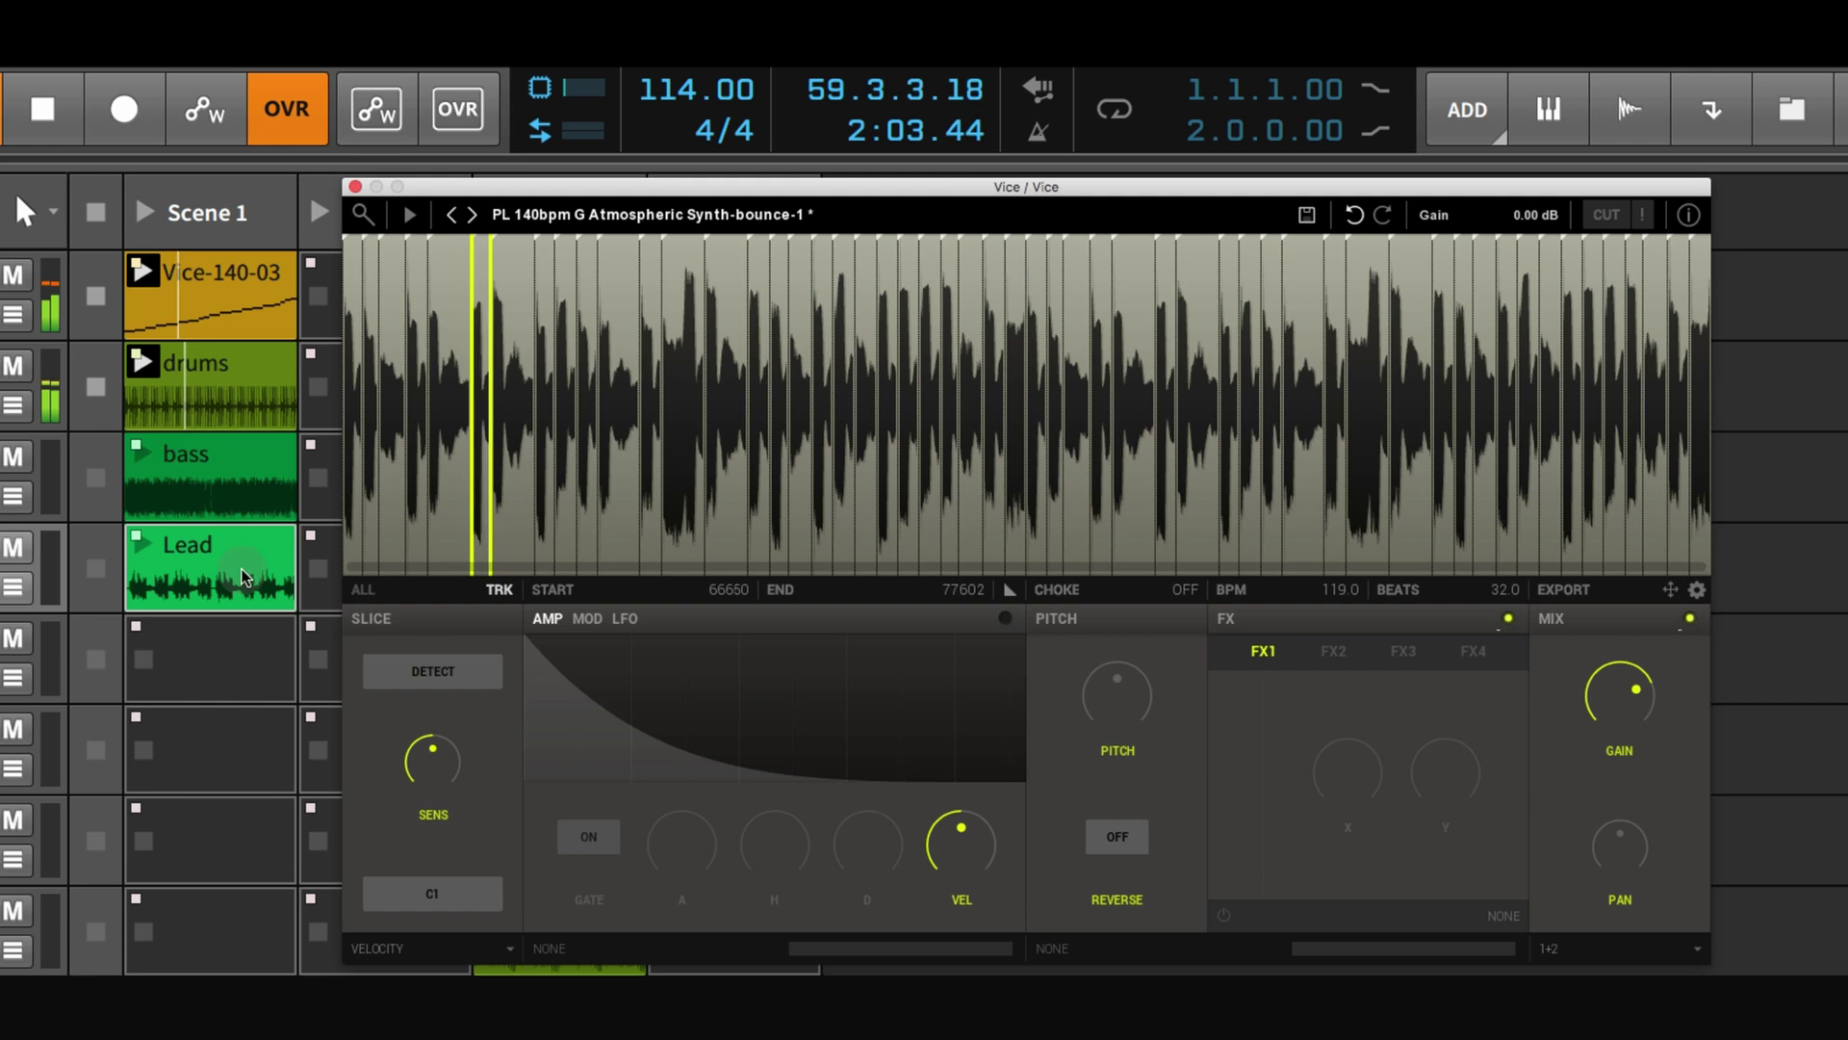
{"action": "left_click", "coordinate": [145, 460]}
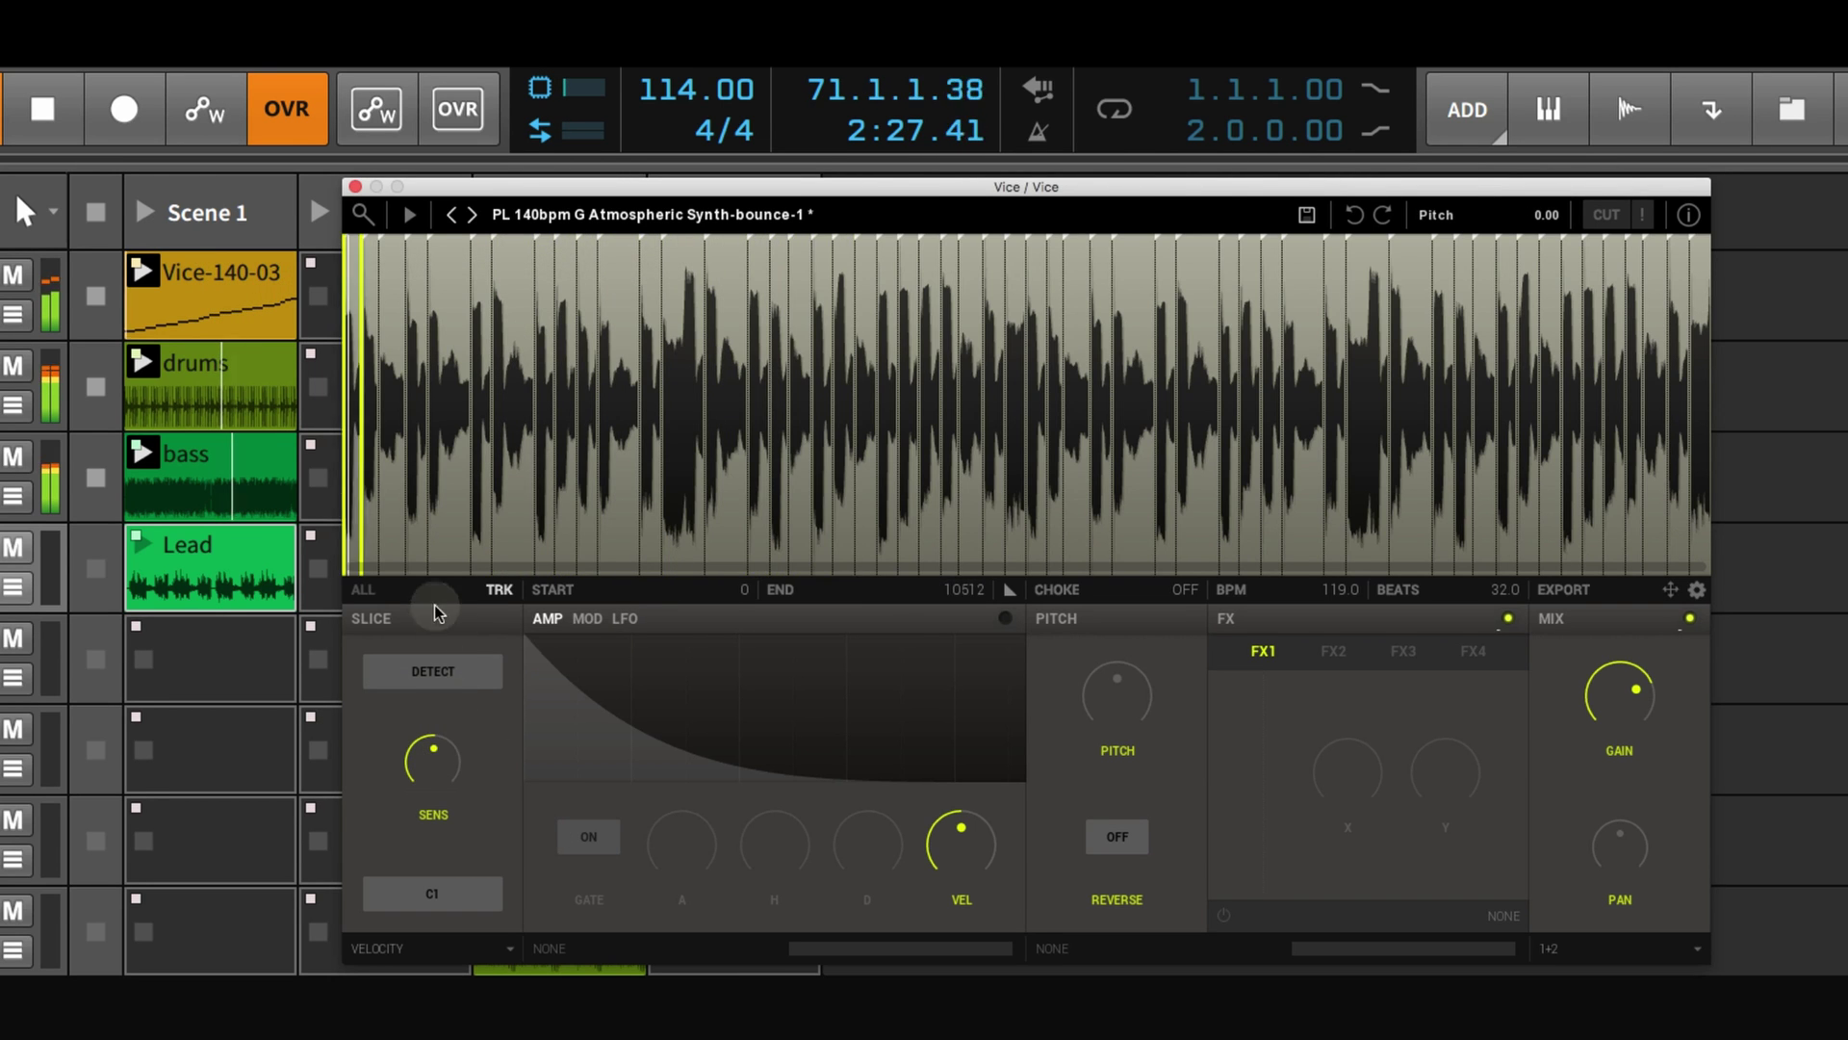
Sweep SENS from minimum to maximum, stop all clips, and settle on a middle sensitivity
{"action": "mouse_move", "coordinate": [433, 760]}
{"action": "left_mouse_down"}
{"action": "mouse_move", "coordinate": [433, 848]}
{"action": "mouse_move", "coordinate": [429, 741]}
{"action": "mouse_move", "coordinate": [428, 770]}
{"action": "left_mouse_up"}
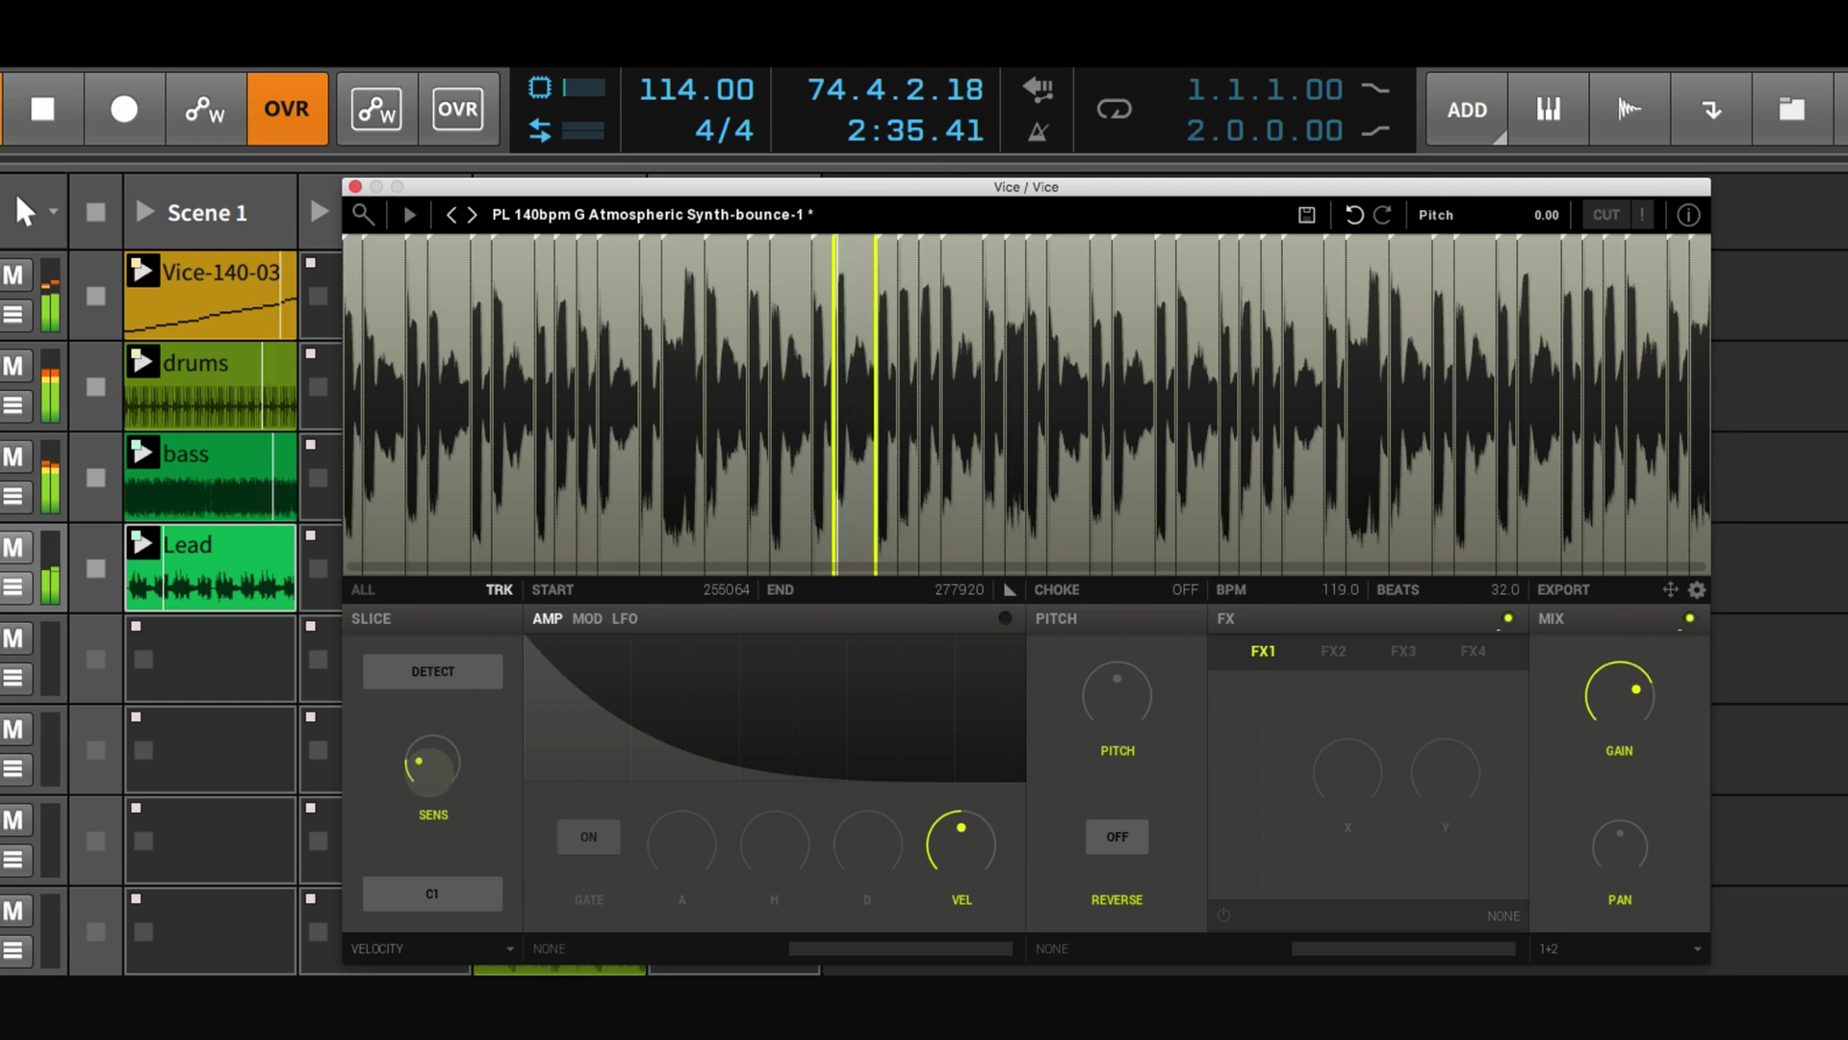
{"action": "mouse_move", "coordinate": [428, 770]}
{"action": "left_mouse_down"}
{"action": "mouse_move", "coordinate": [428, 724]}
{"action": "mouse_move", "coordinate": [428, 746]}
{"action": "left_mouse_up"}
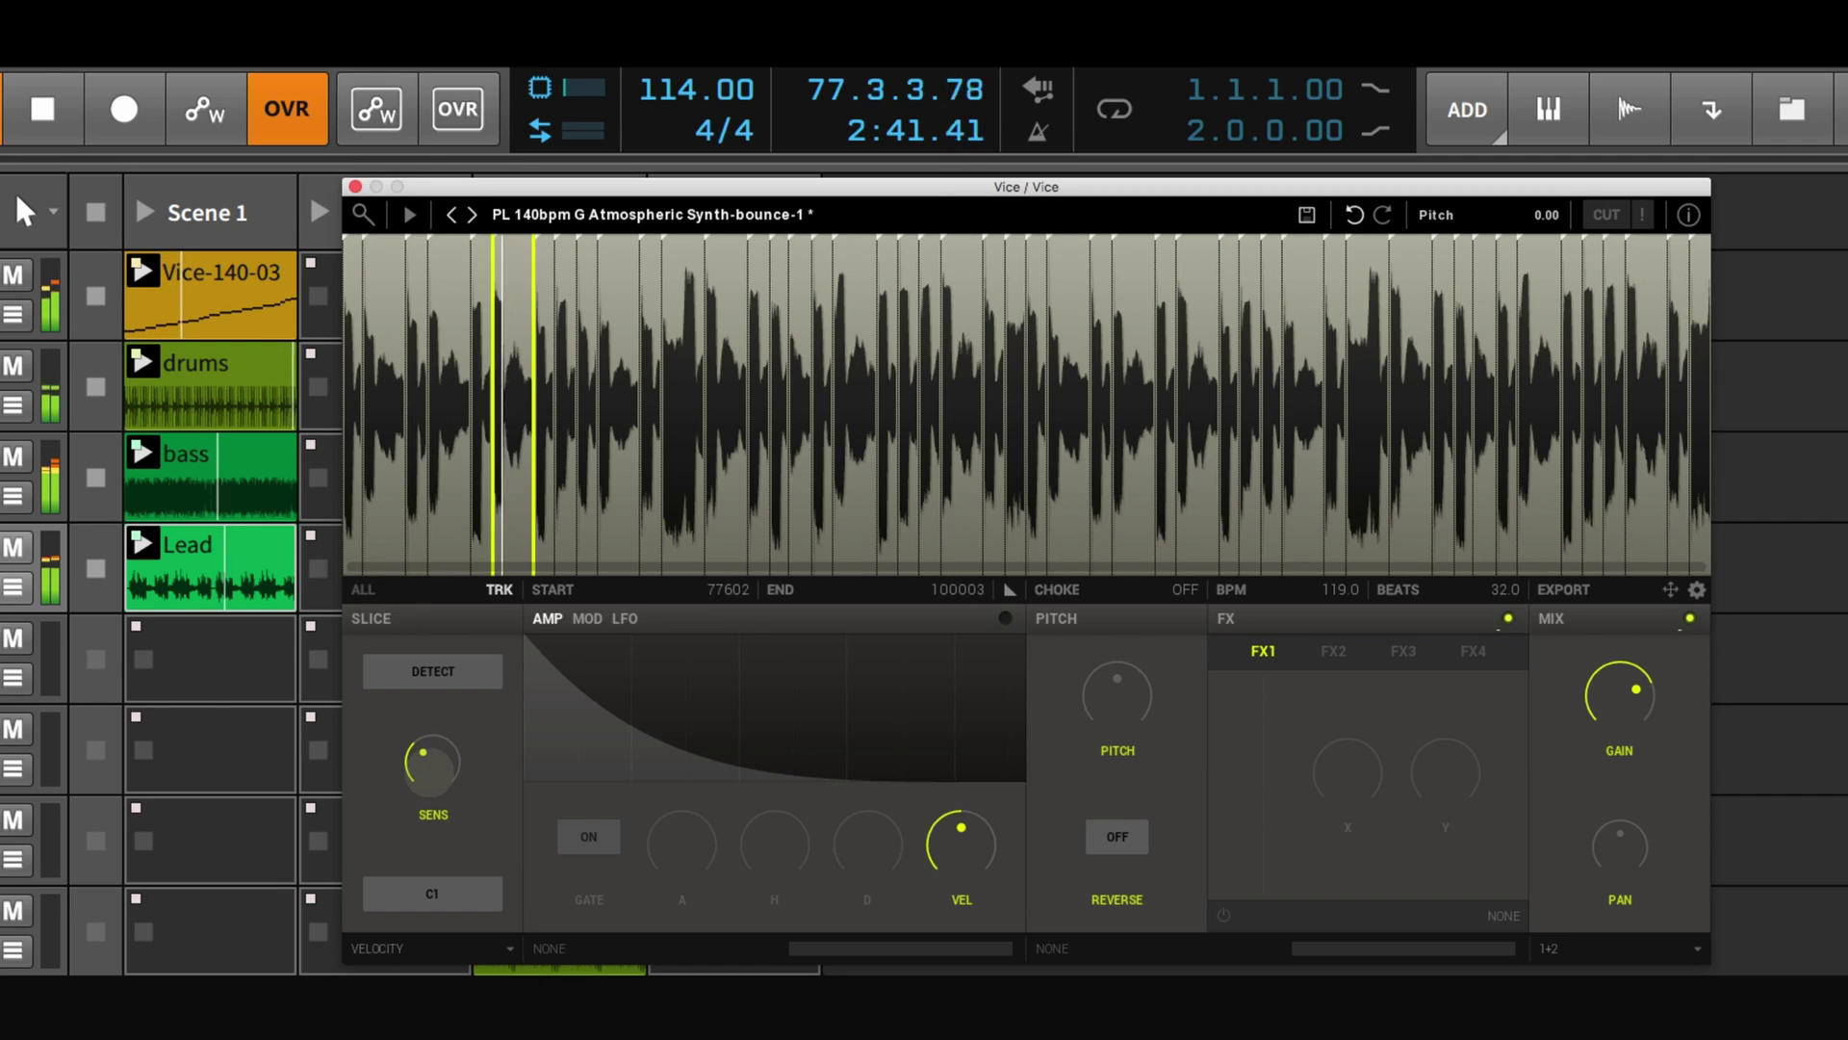
{"action": "left_click", "coordinate": [93, 219]}
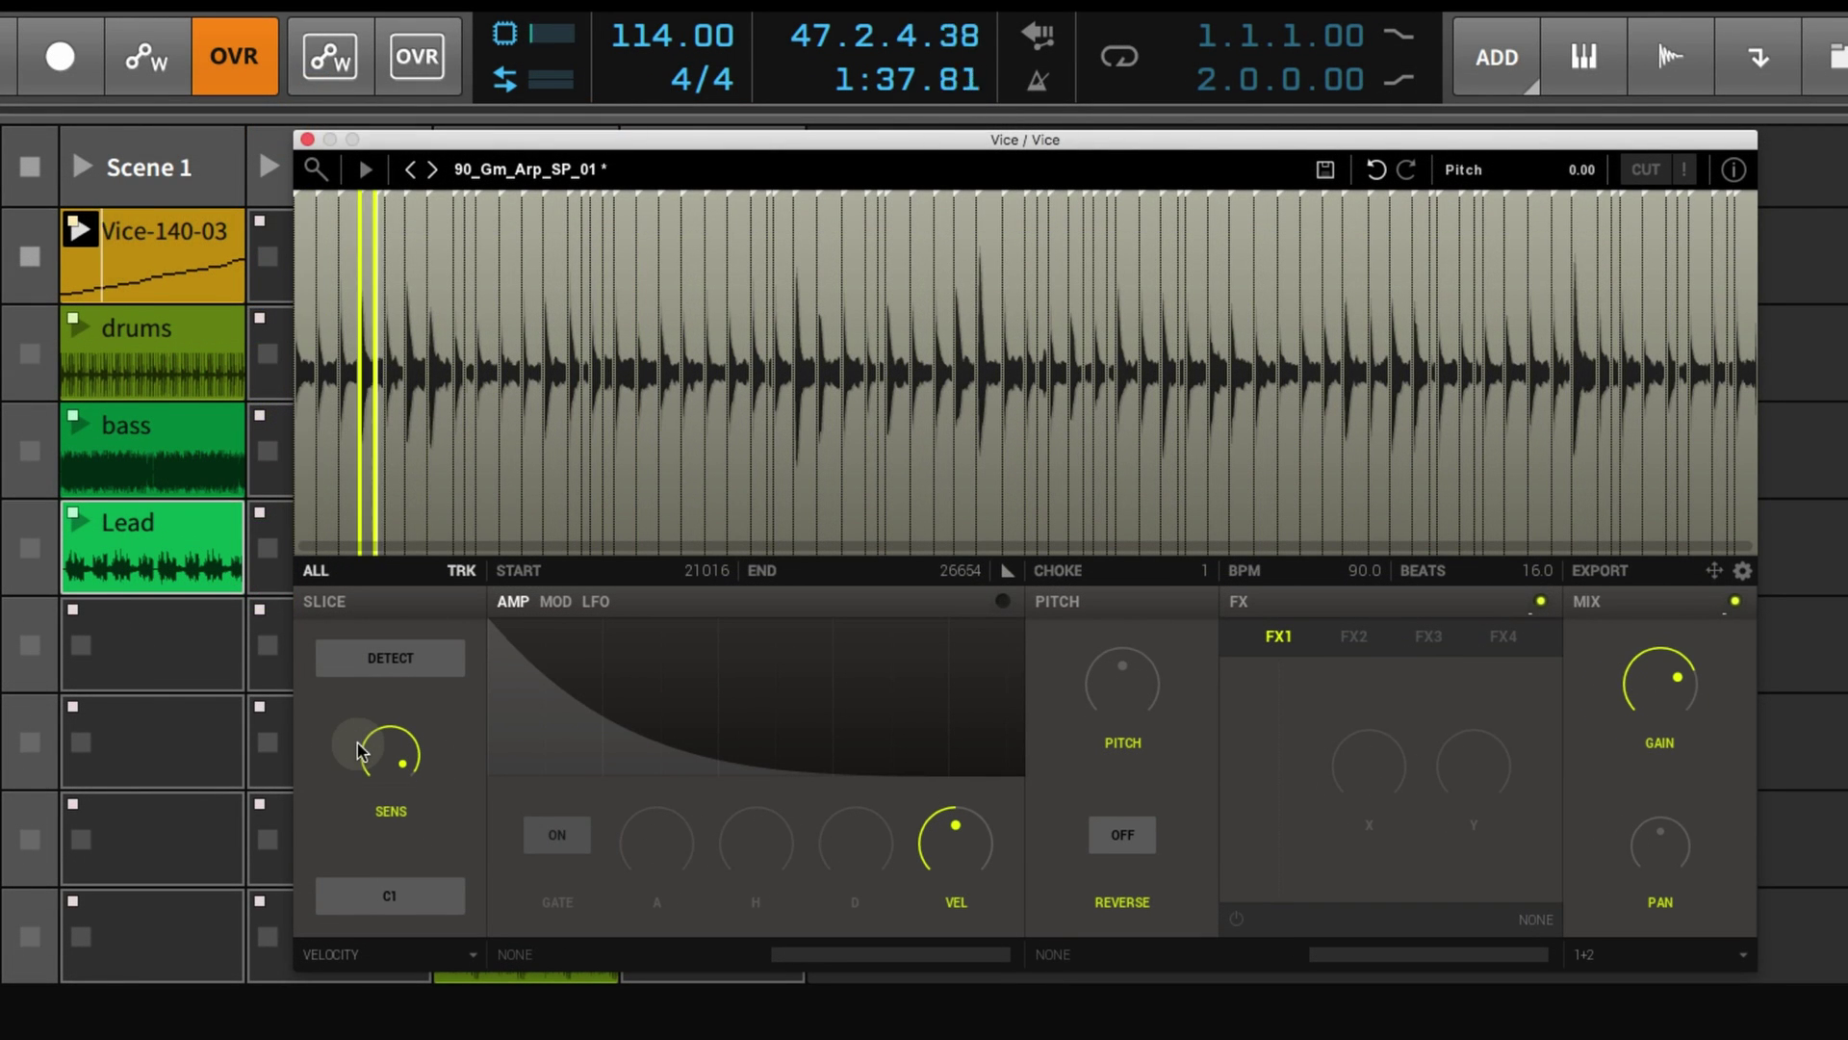
{"action": "left_click_drag", "start_coordinate": [359, 751], "coordinate": [381, 766]}
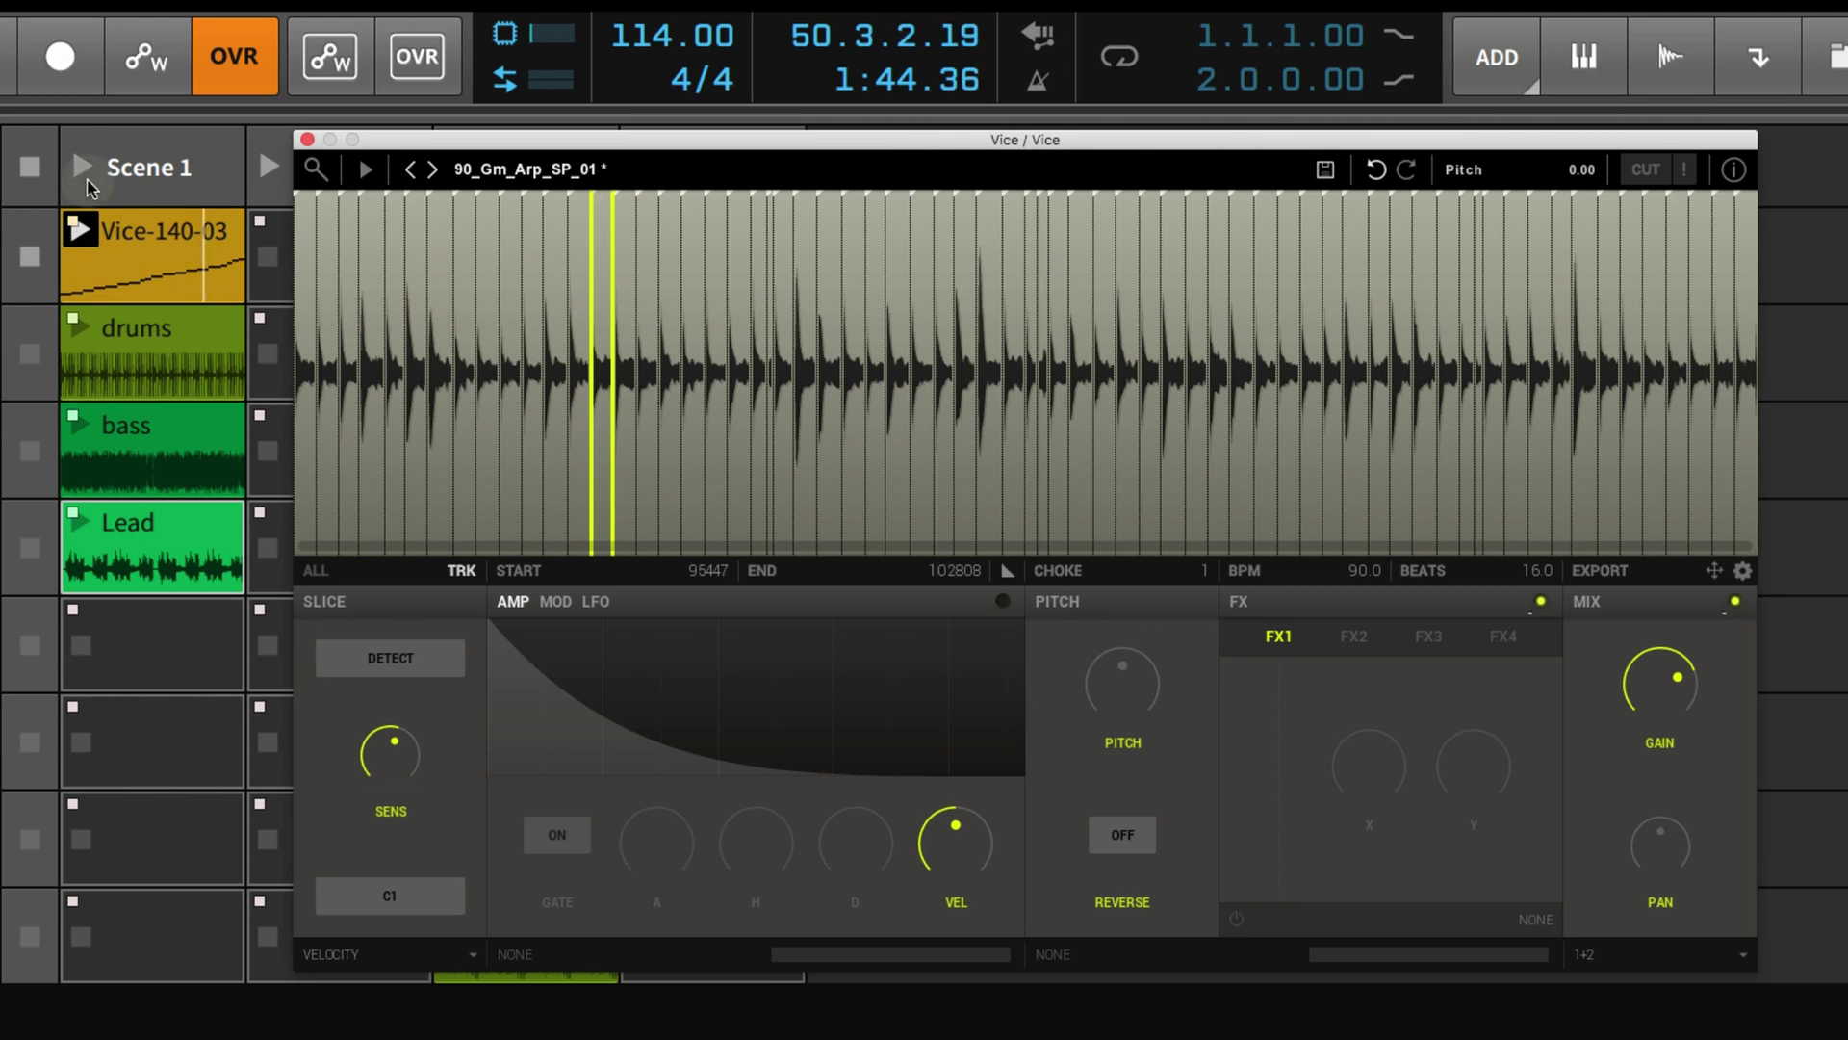
Restart playback and launch the 110 BPM drum, bass and arp clips together
{"action": "left_click", "coordinate": [79, 231]}
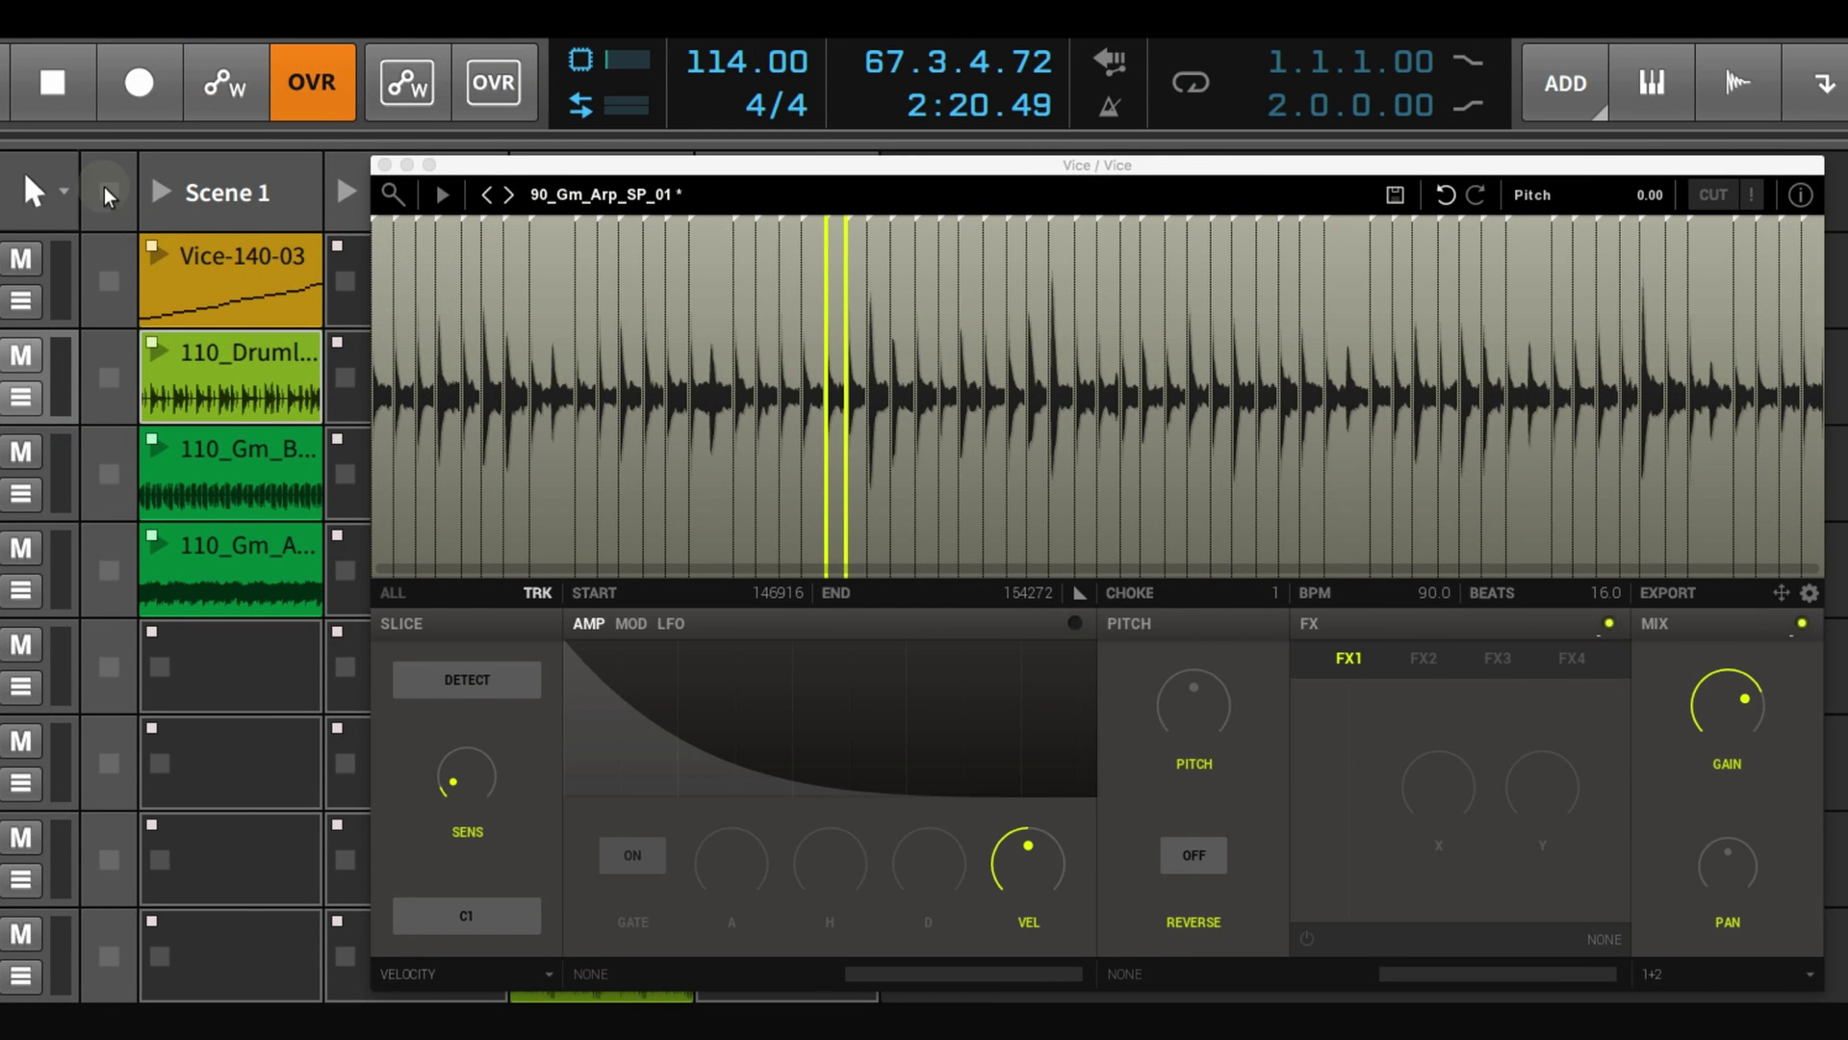
{"action": "left_click", "coordinate": [154, 358]}
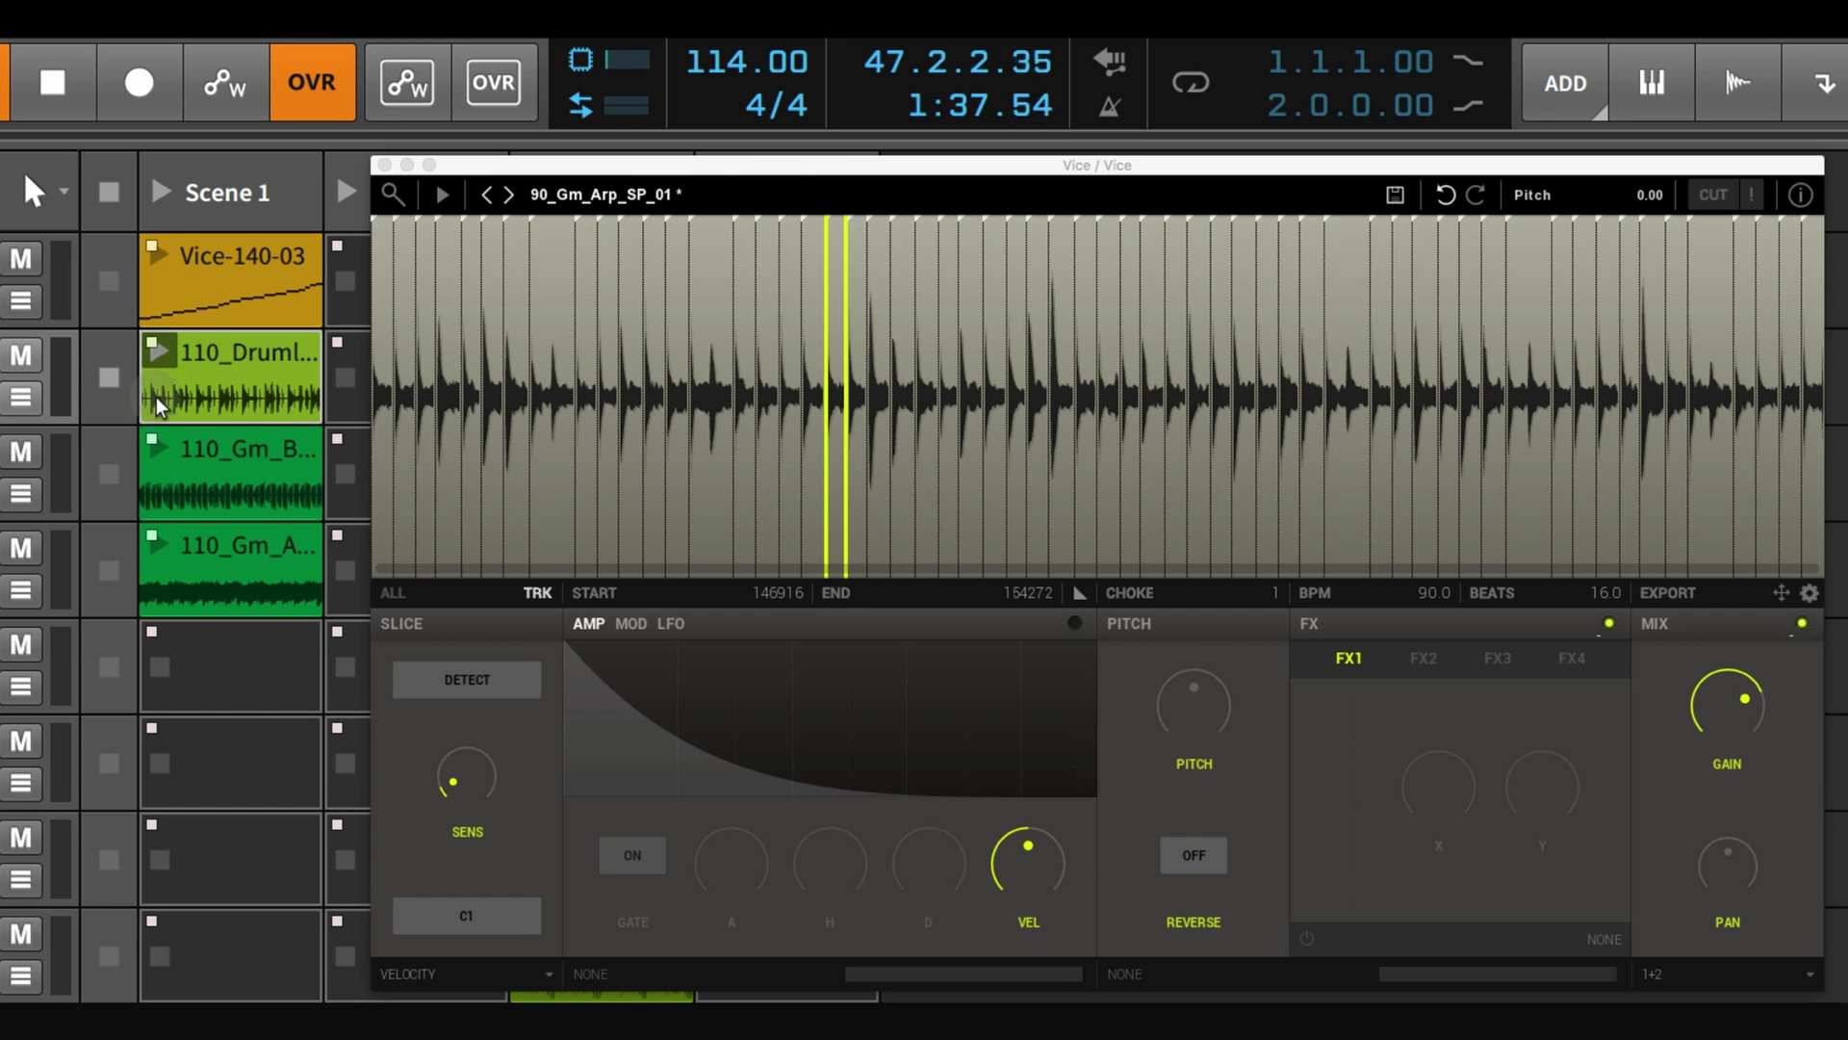
{"action": "left_click", "coordinate": [157, 448]}
{"action": "left_click", "coordinate": [162, 547]}
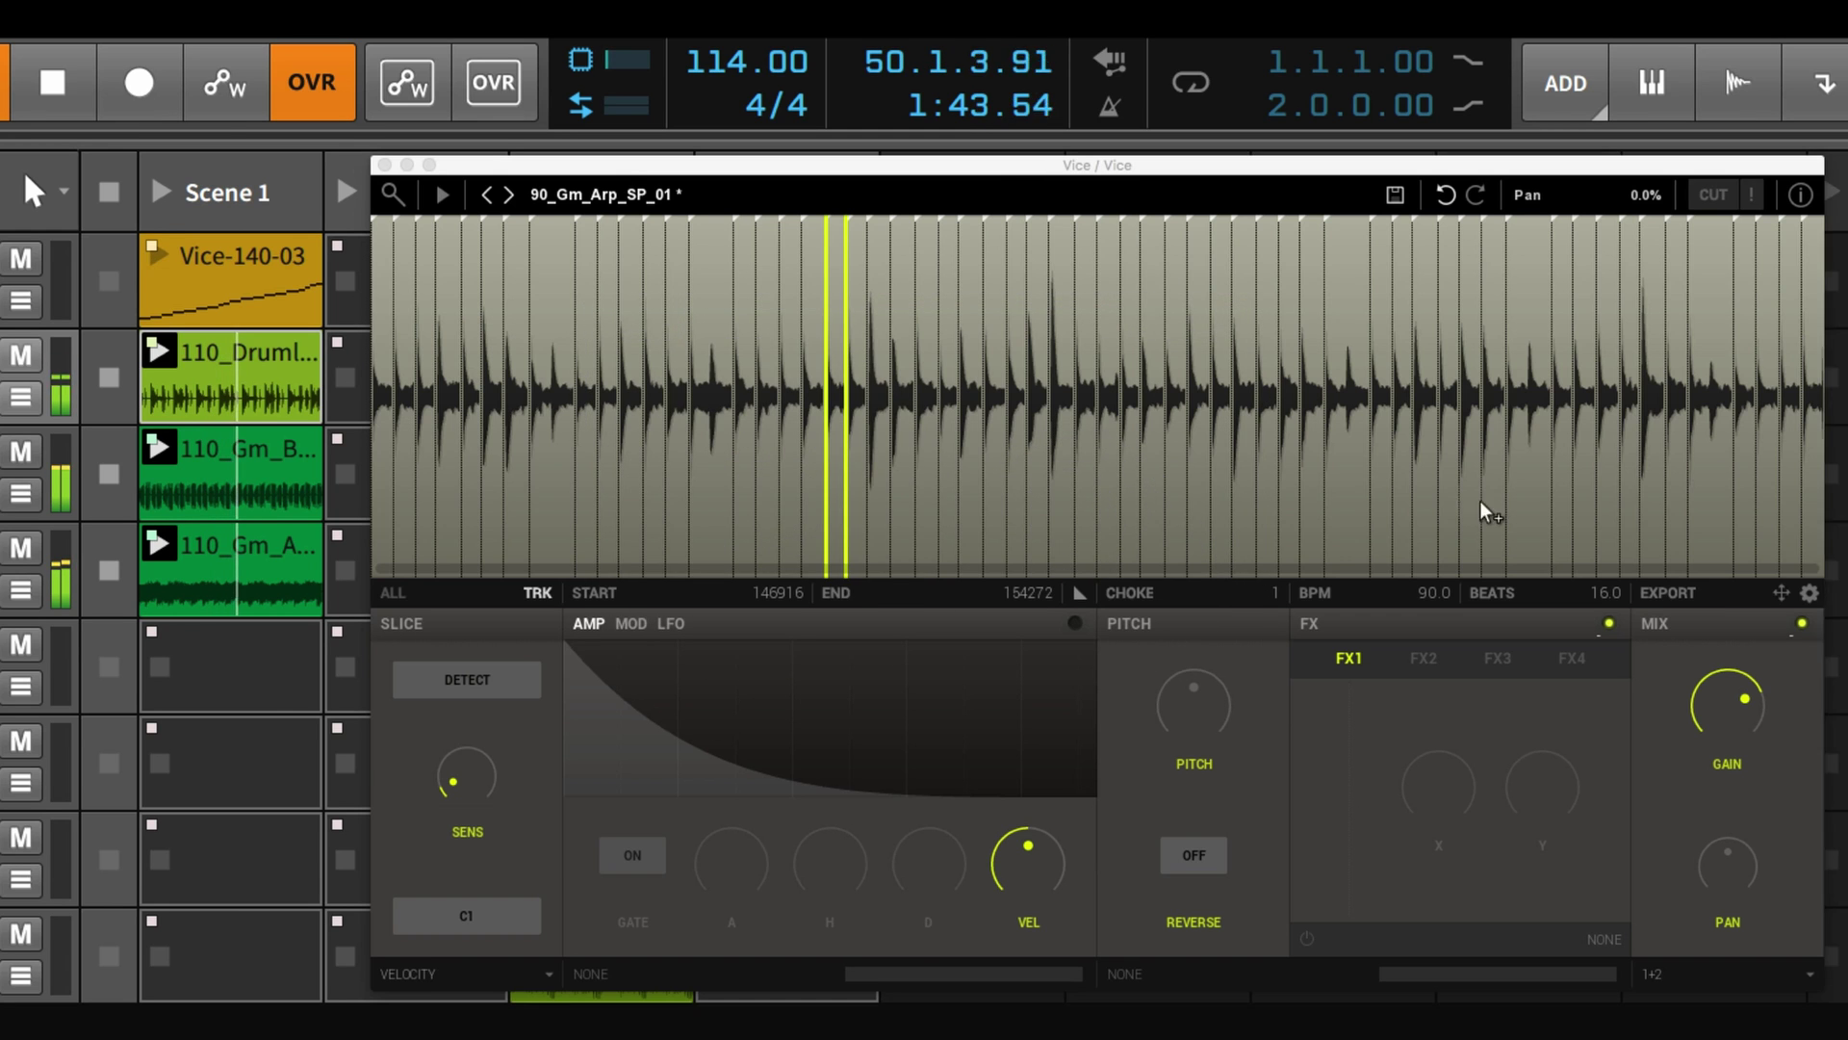
Raise SENS for more Chords slices, launch Vice-140-03, then fine-tune sensitivity on 110_Gm_Lead_SP_01
{"action": "left_click_drag", "start_coordinate": [472, 720], "coordinate": [471, 698]}
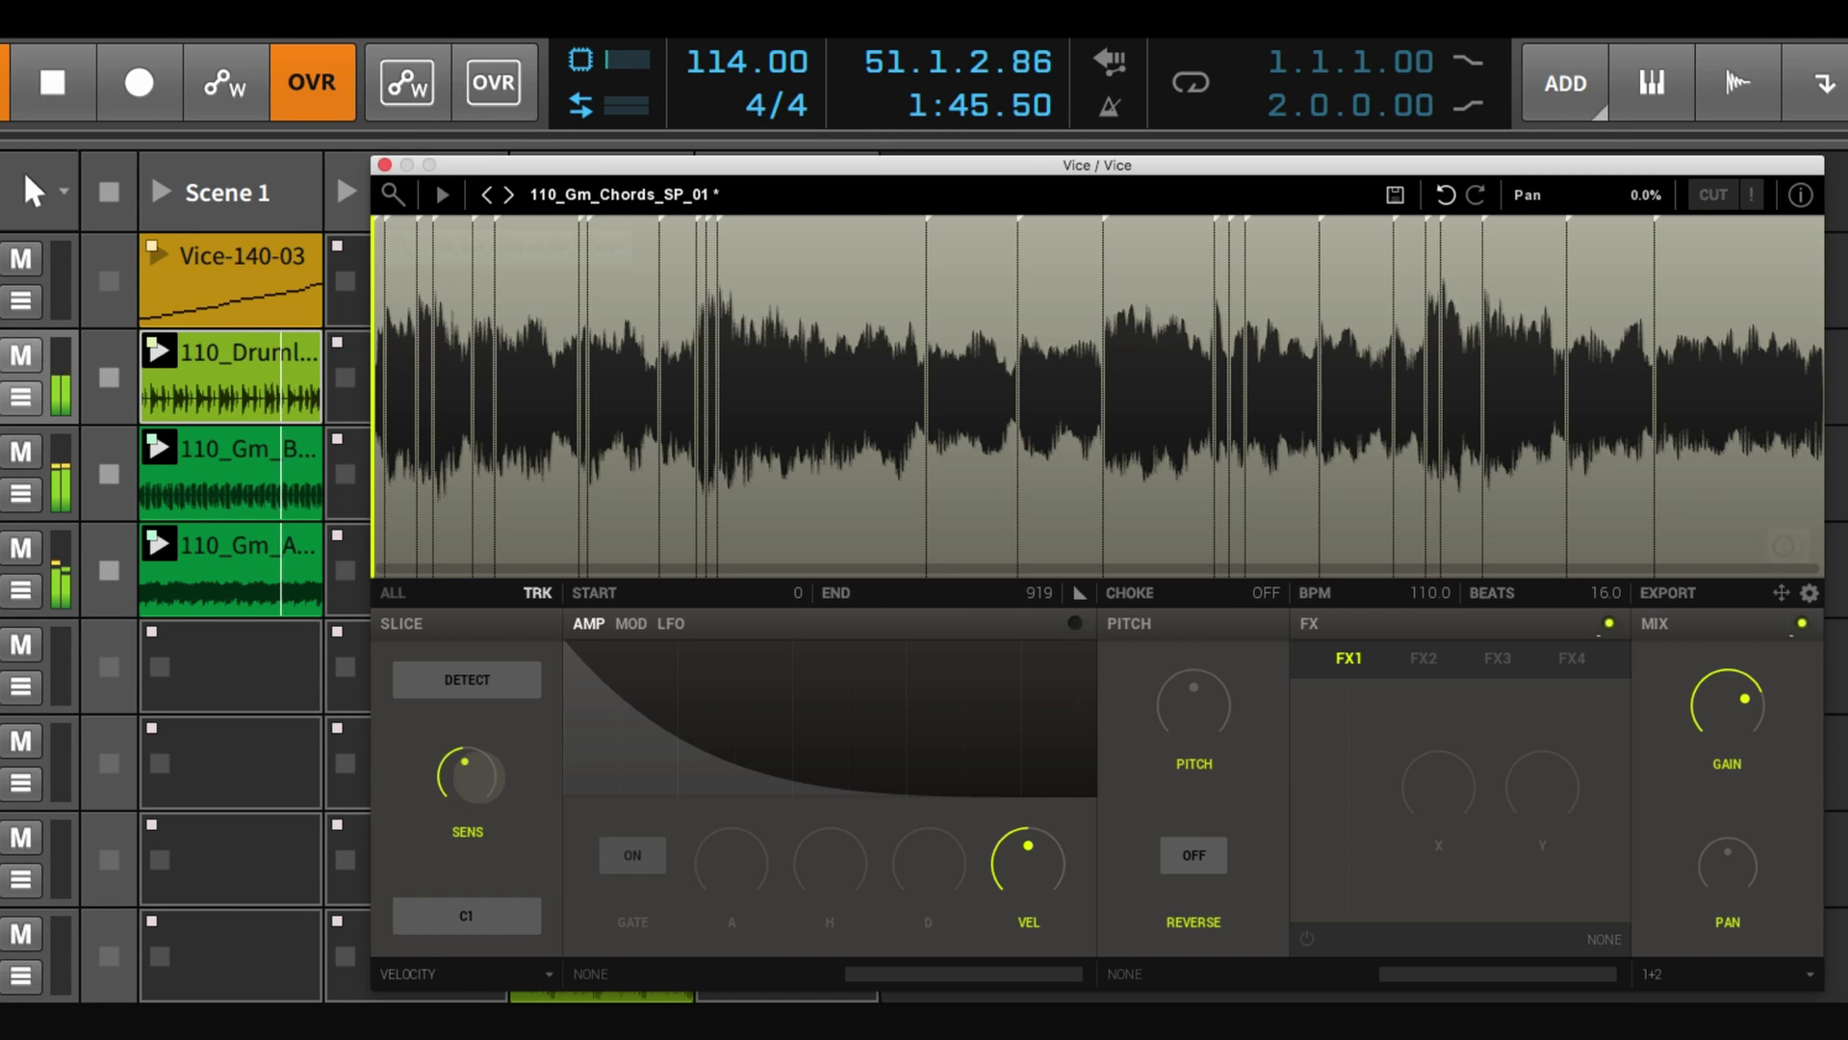
{"action": "left_click", "coordinate": [154, 272]}
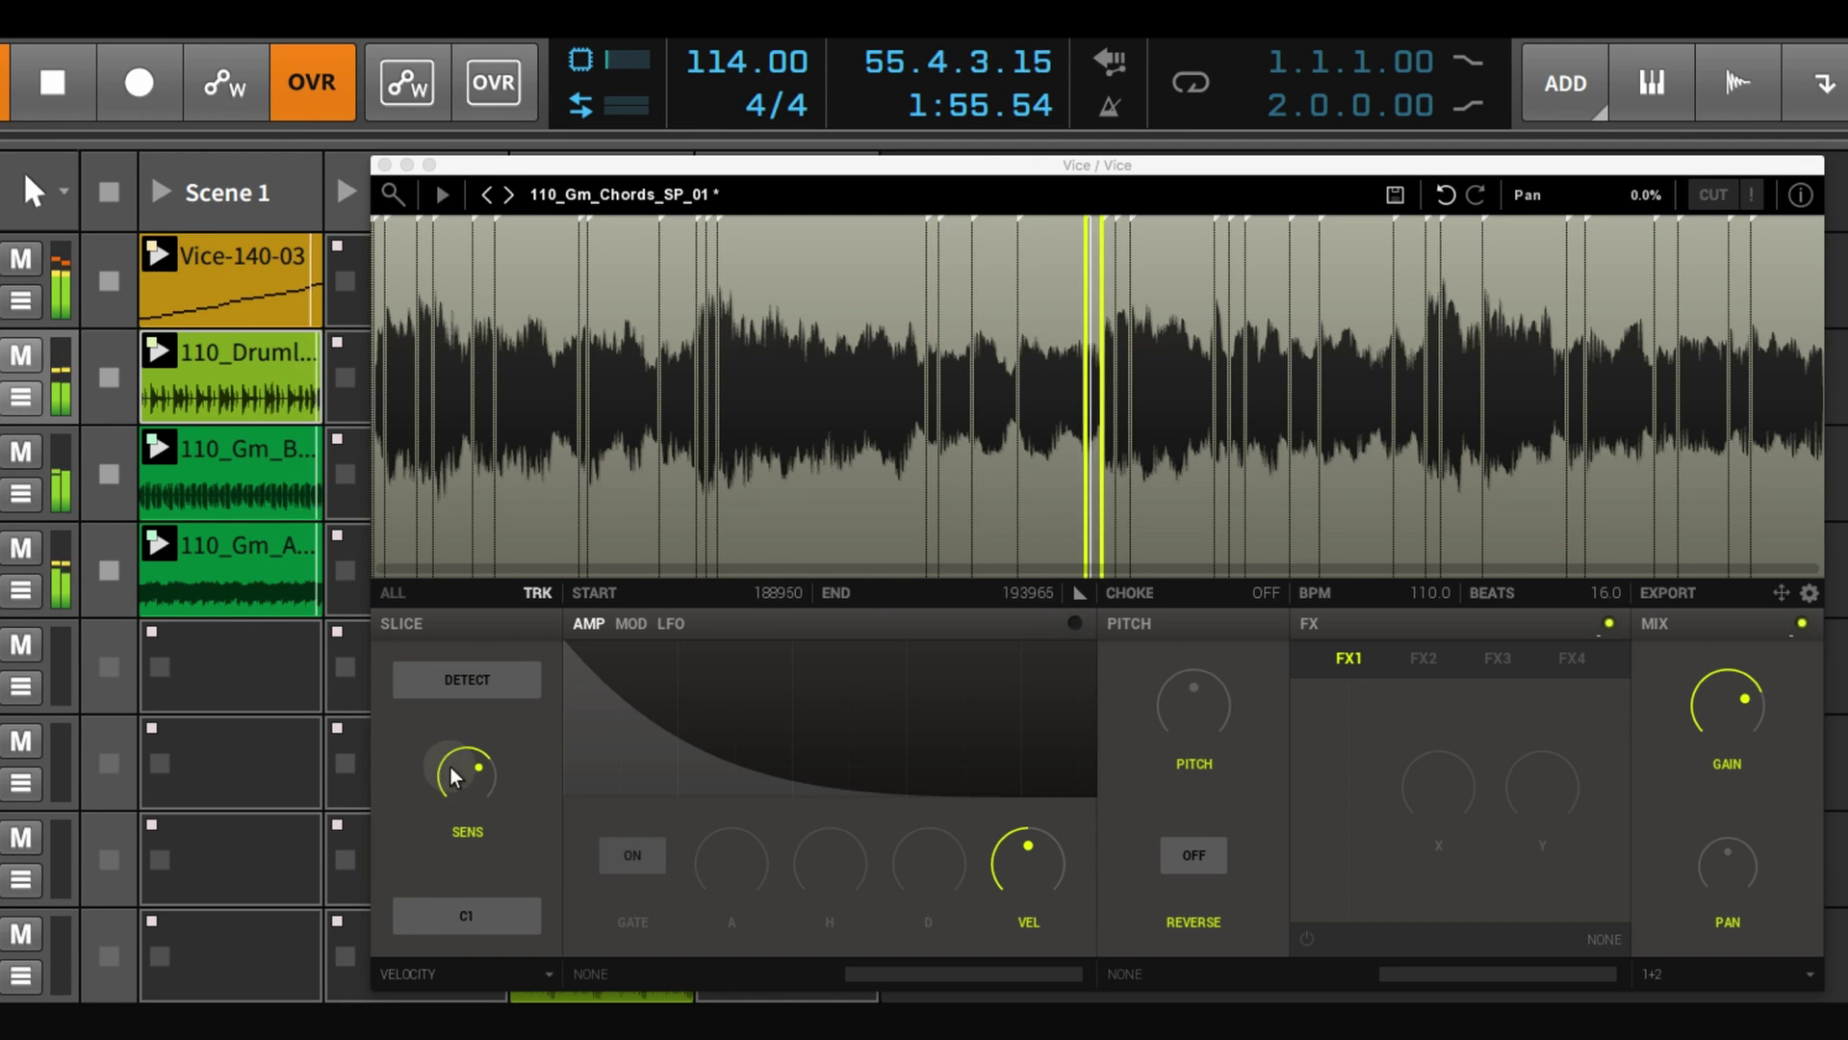
{"action": "left_click_drag", "start_coordinate": [454, 776], "coordinate": [454, 751]}
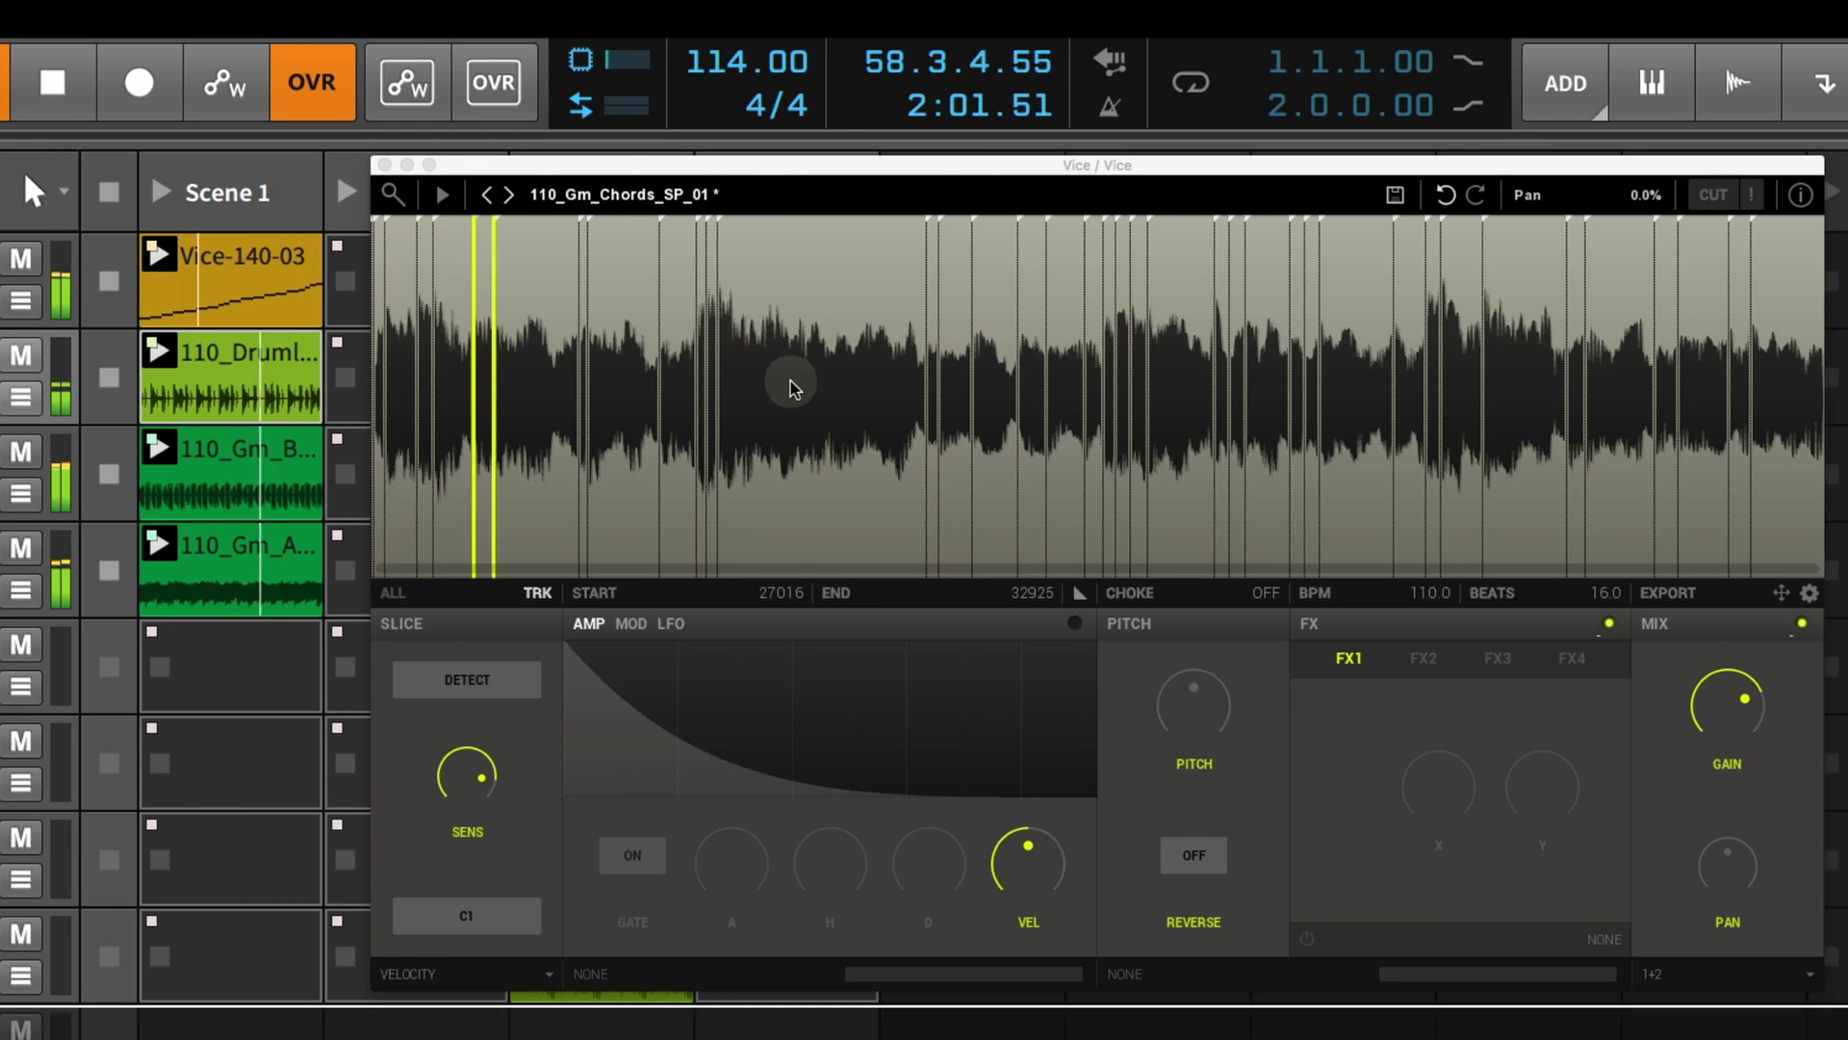
{"action": "left_click_drag", "start_coordinate": [791, 388], "coordinate": [770, 385]}
{"action": "left_click_drag", "start_coordinate": [481, 770], "coordinate": [481, 785]}
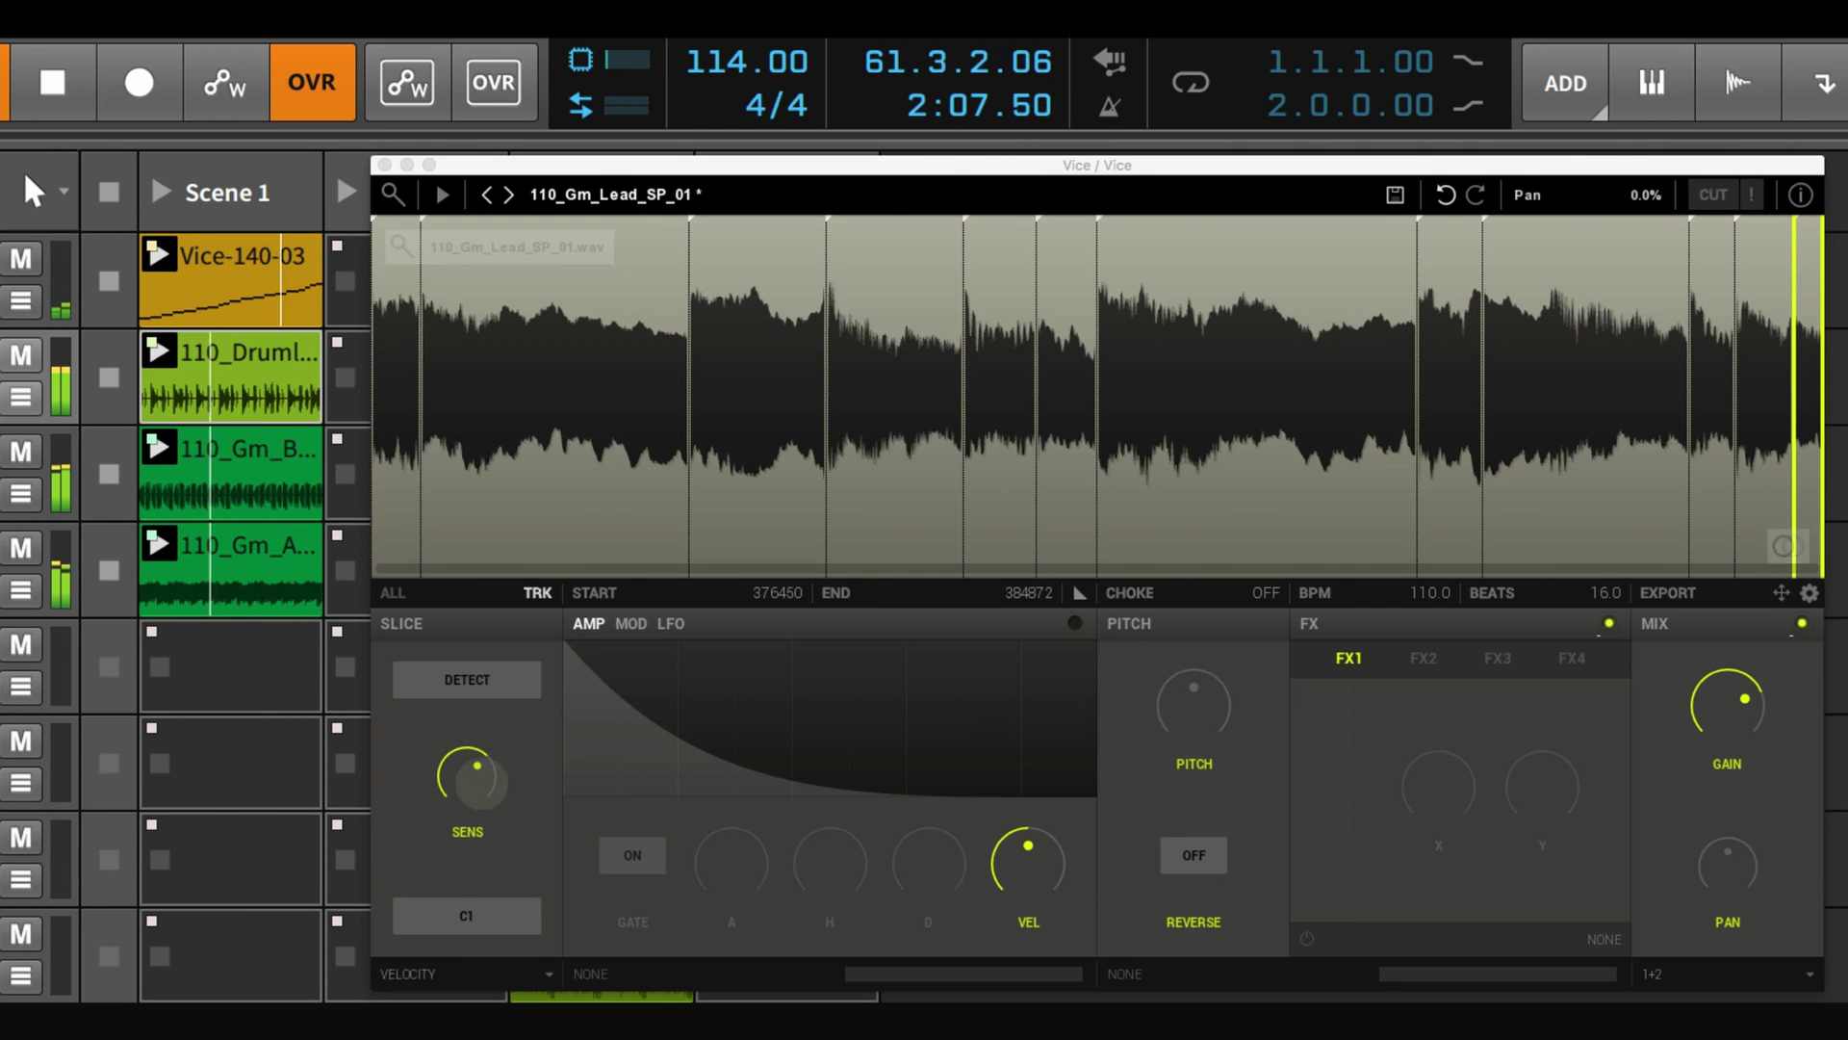
Lower the SENS knob, assign the Lead slices to choke group 1, and start playback
{"action": "left_click_drag", "start_coordinate": [479, 782], "coordinate": [391, 731]}
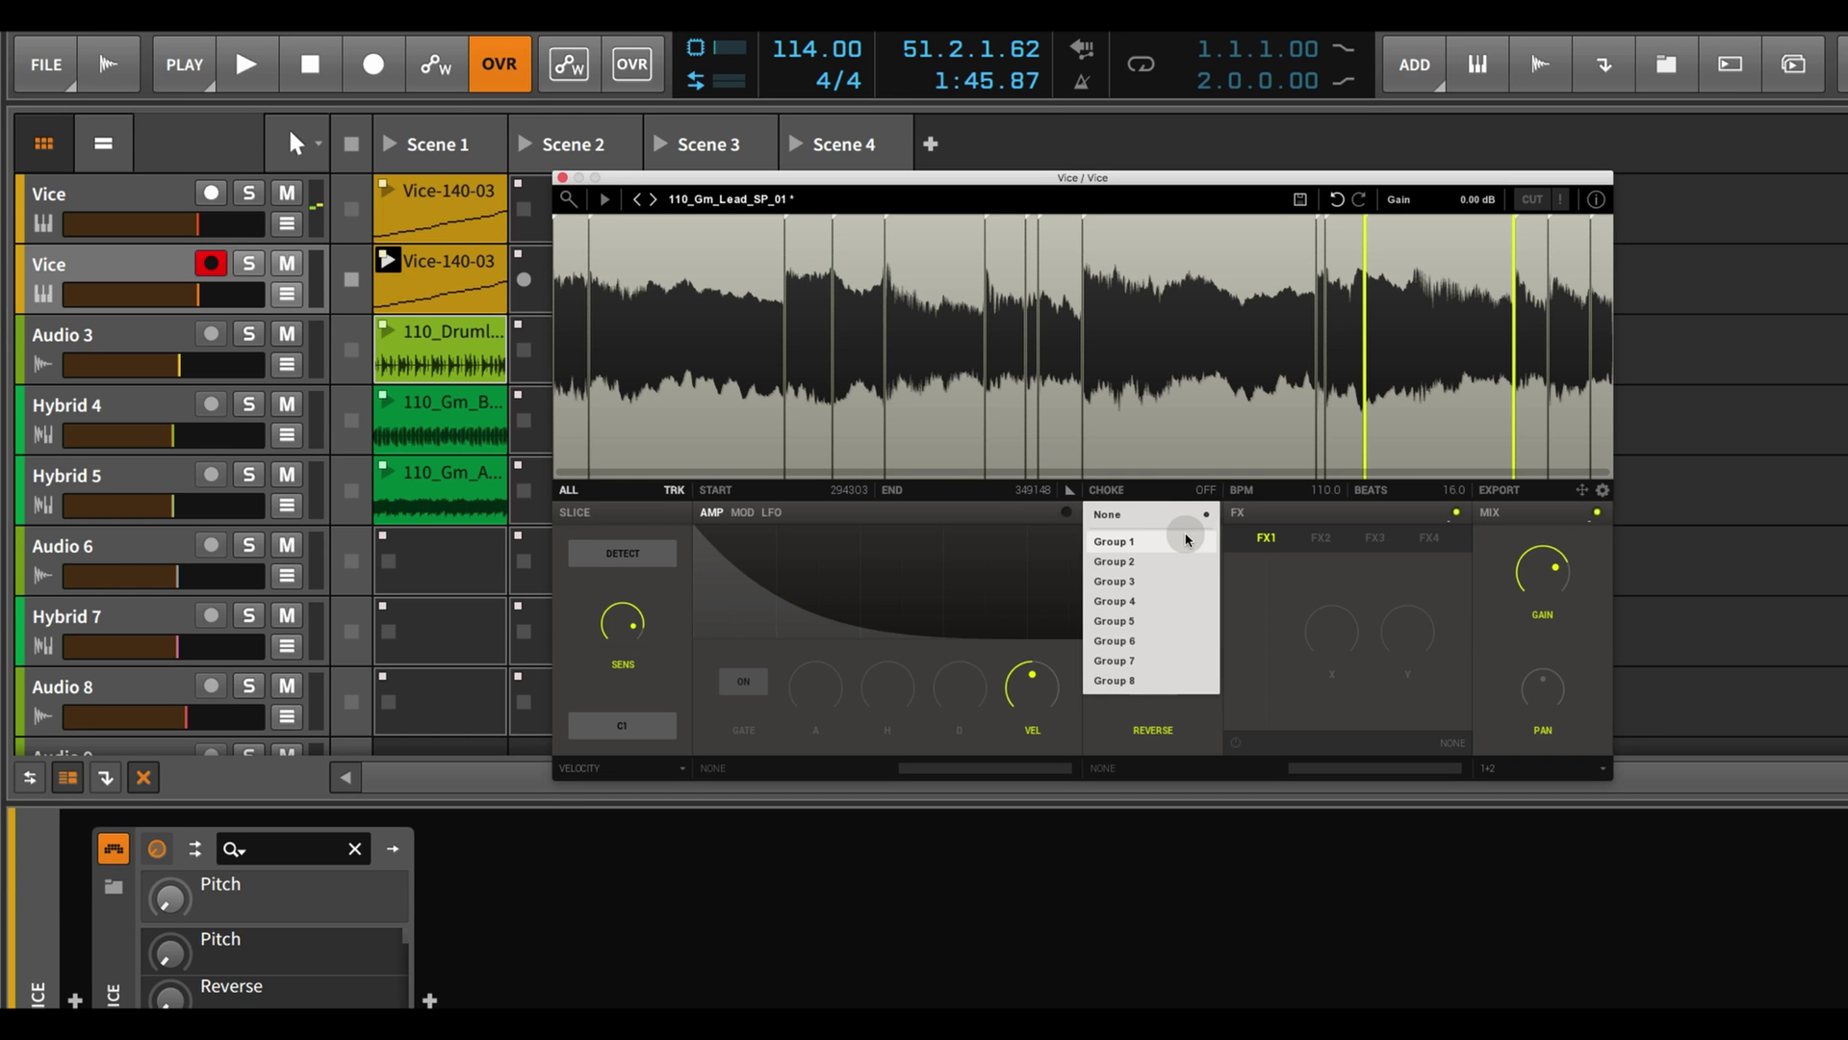
{"action": "key", "text": "space"}
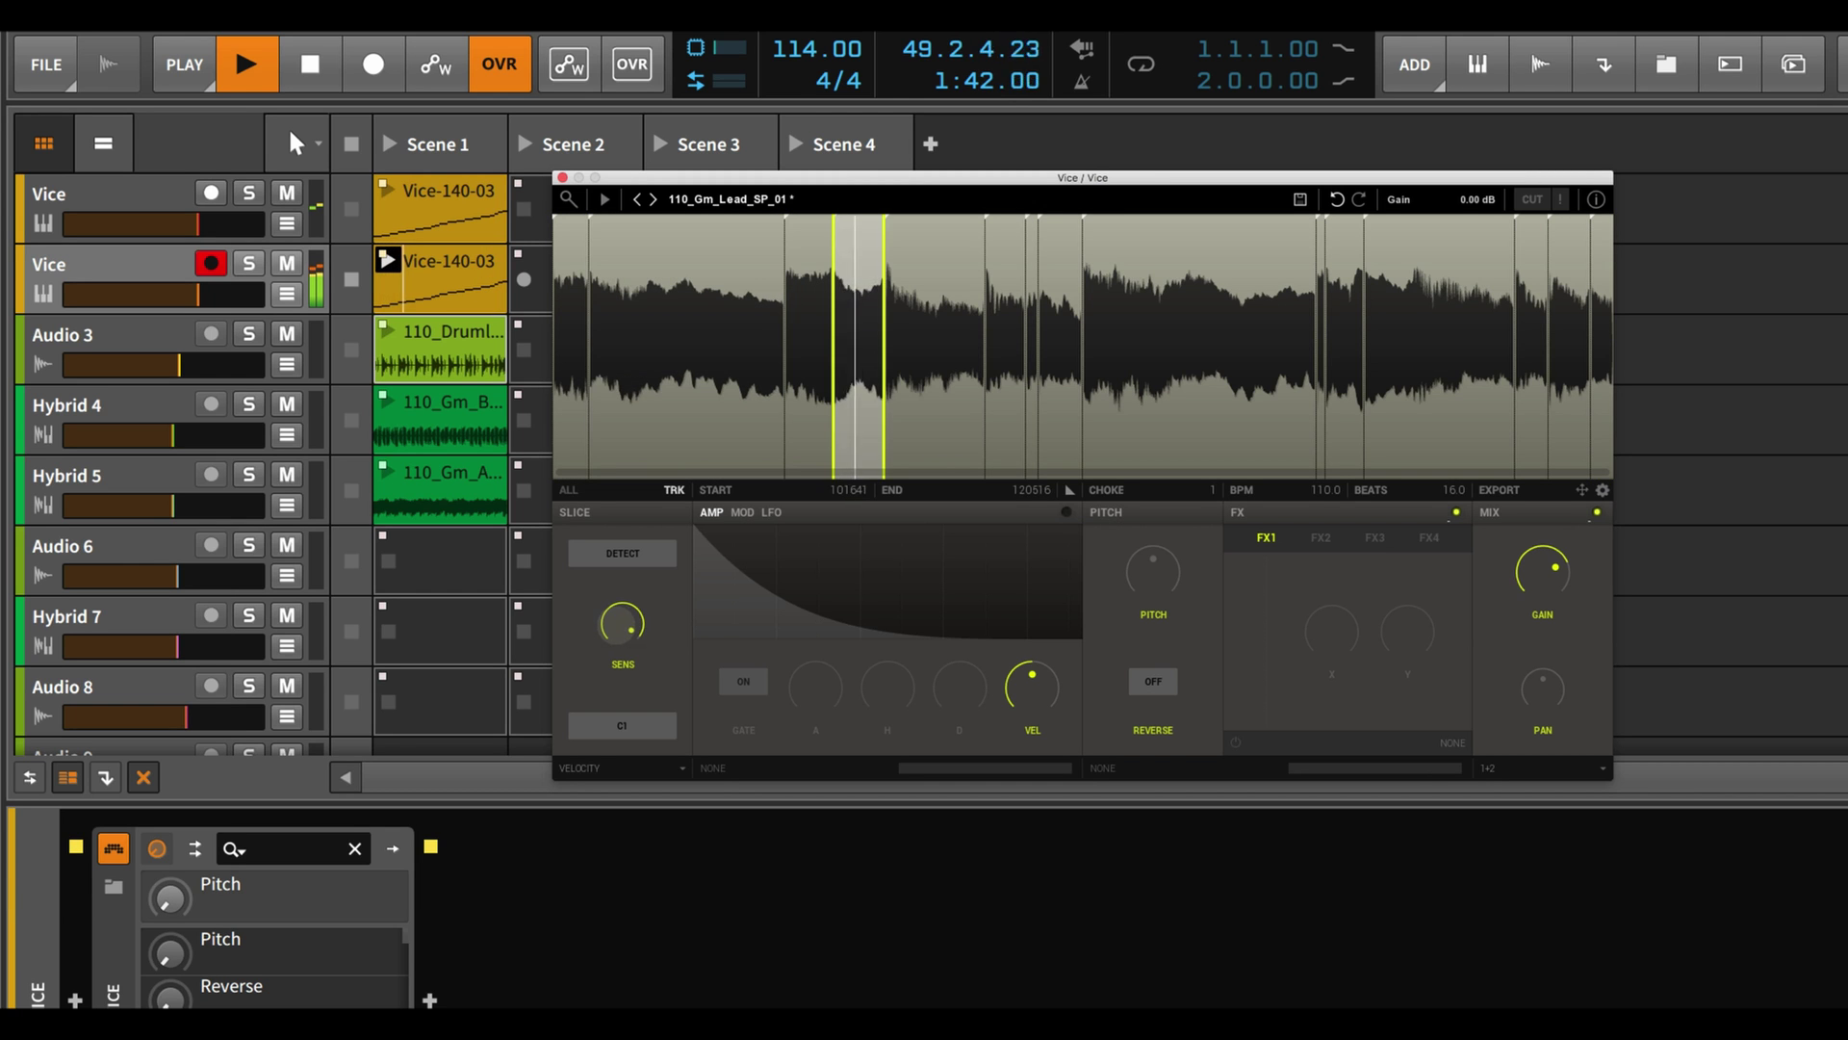
Switch Vice's DETECT mode to Grid at 1/8 resolution and launch the Vice-140-03 clip
{"action": "left_click", "coordinate": [623, 554]}
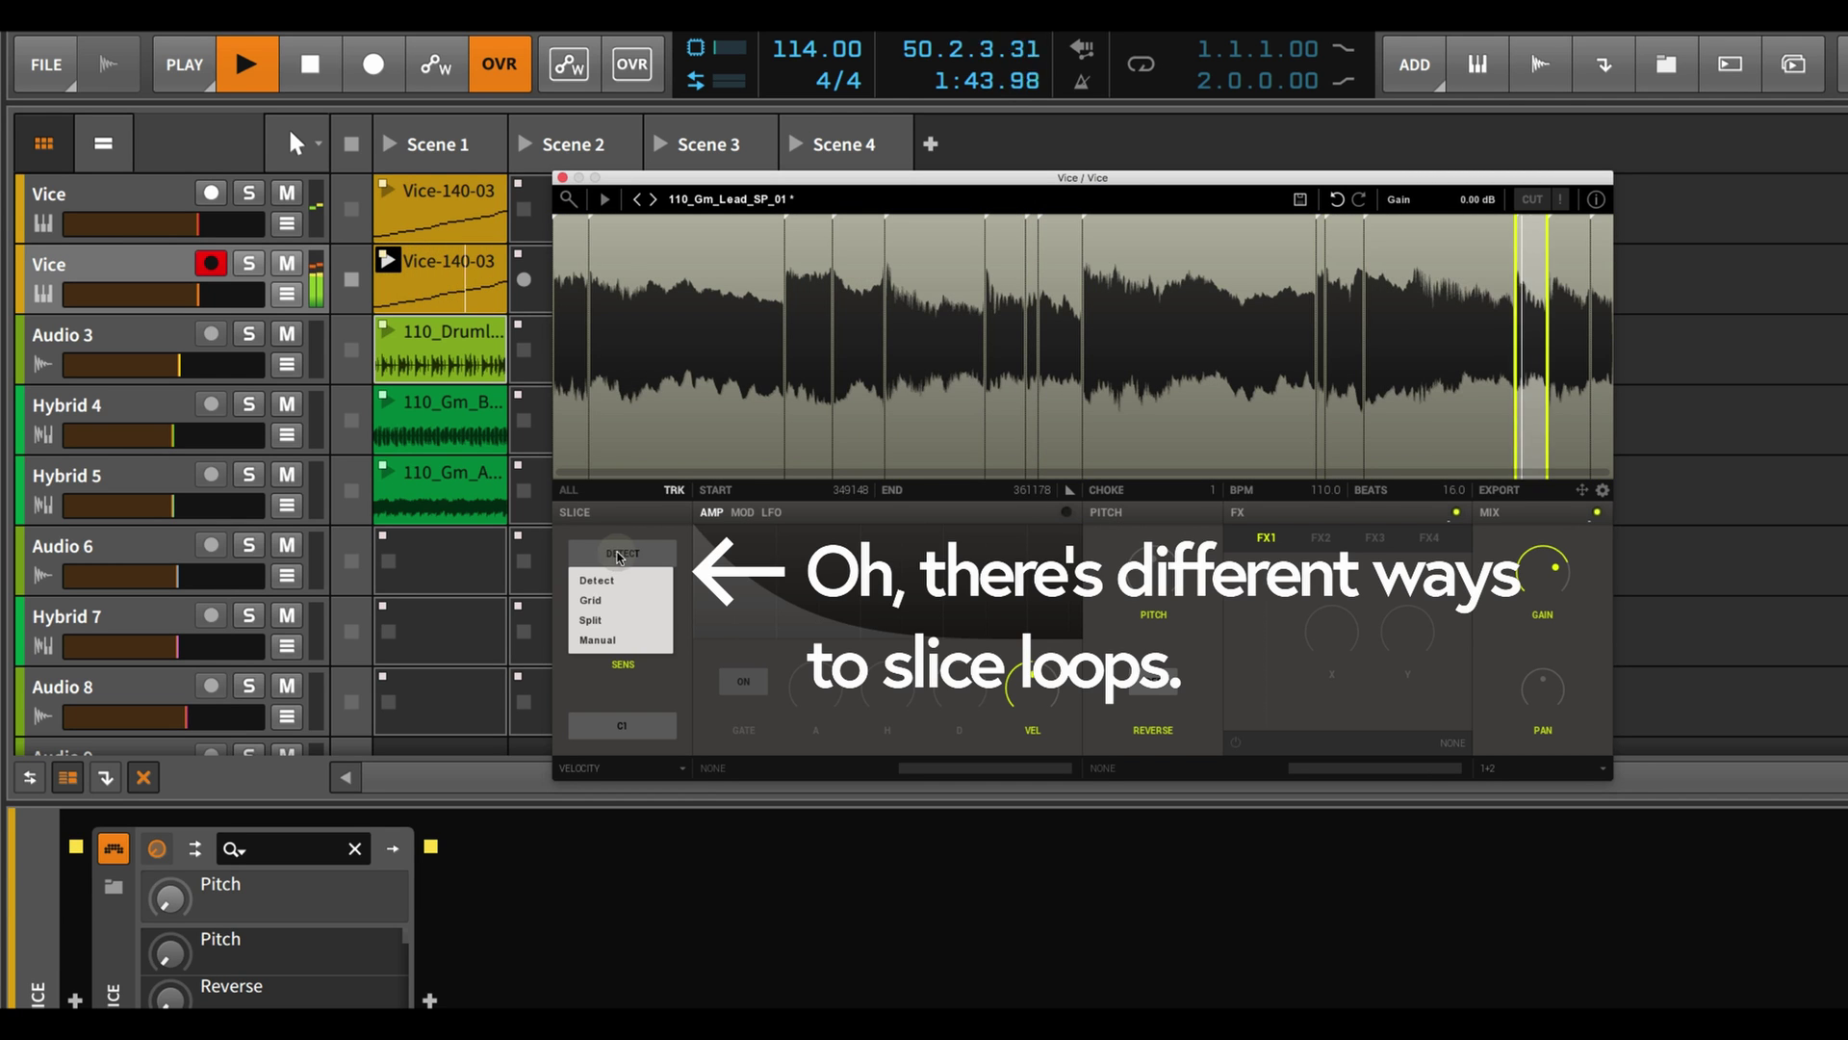
{"action": "left_click", "coordinate": [615, 600]}
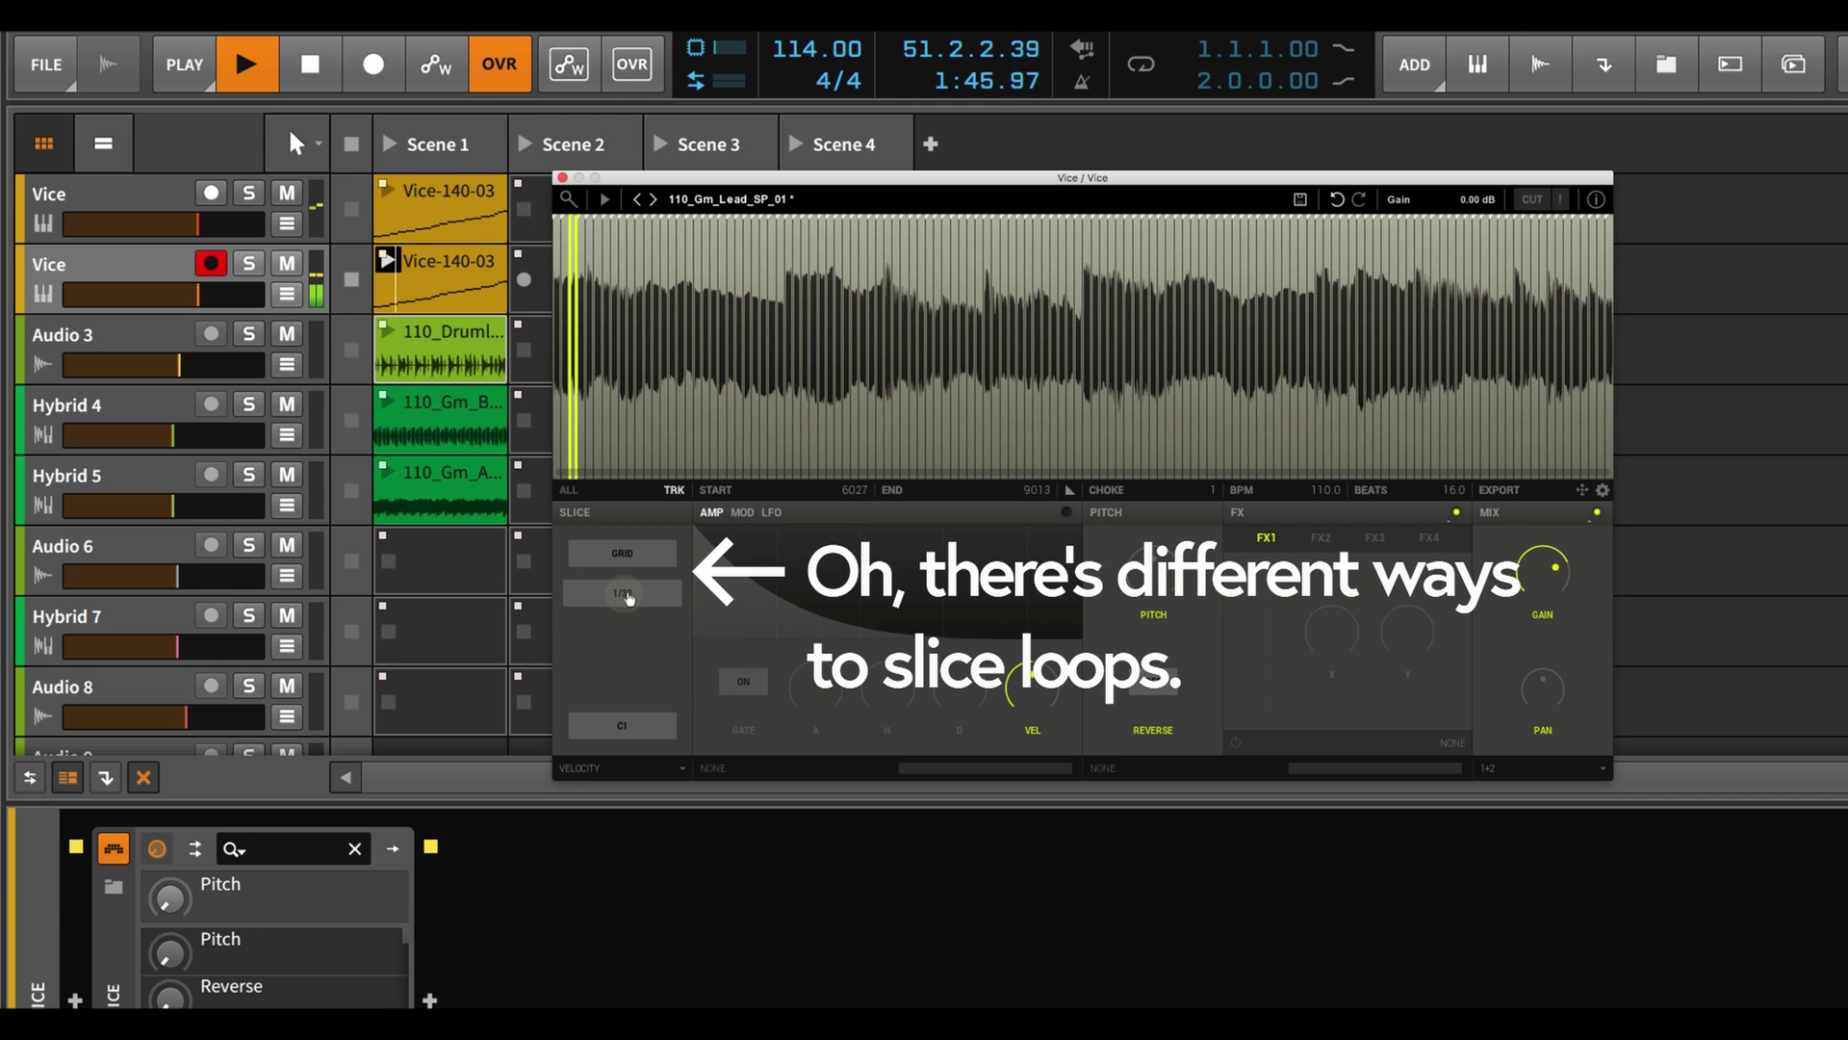
{"action": "left_click", "coordinate": [621, 593]}
{"action": "left_click", "coordinate": [618, 638]}
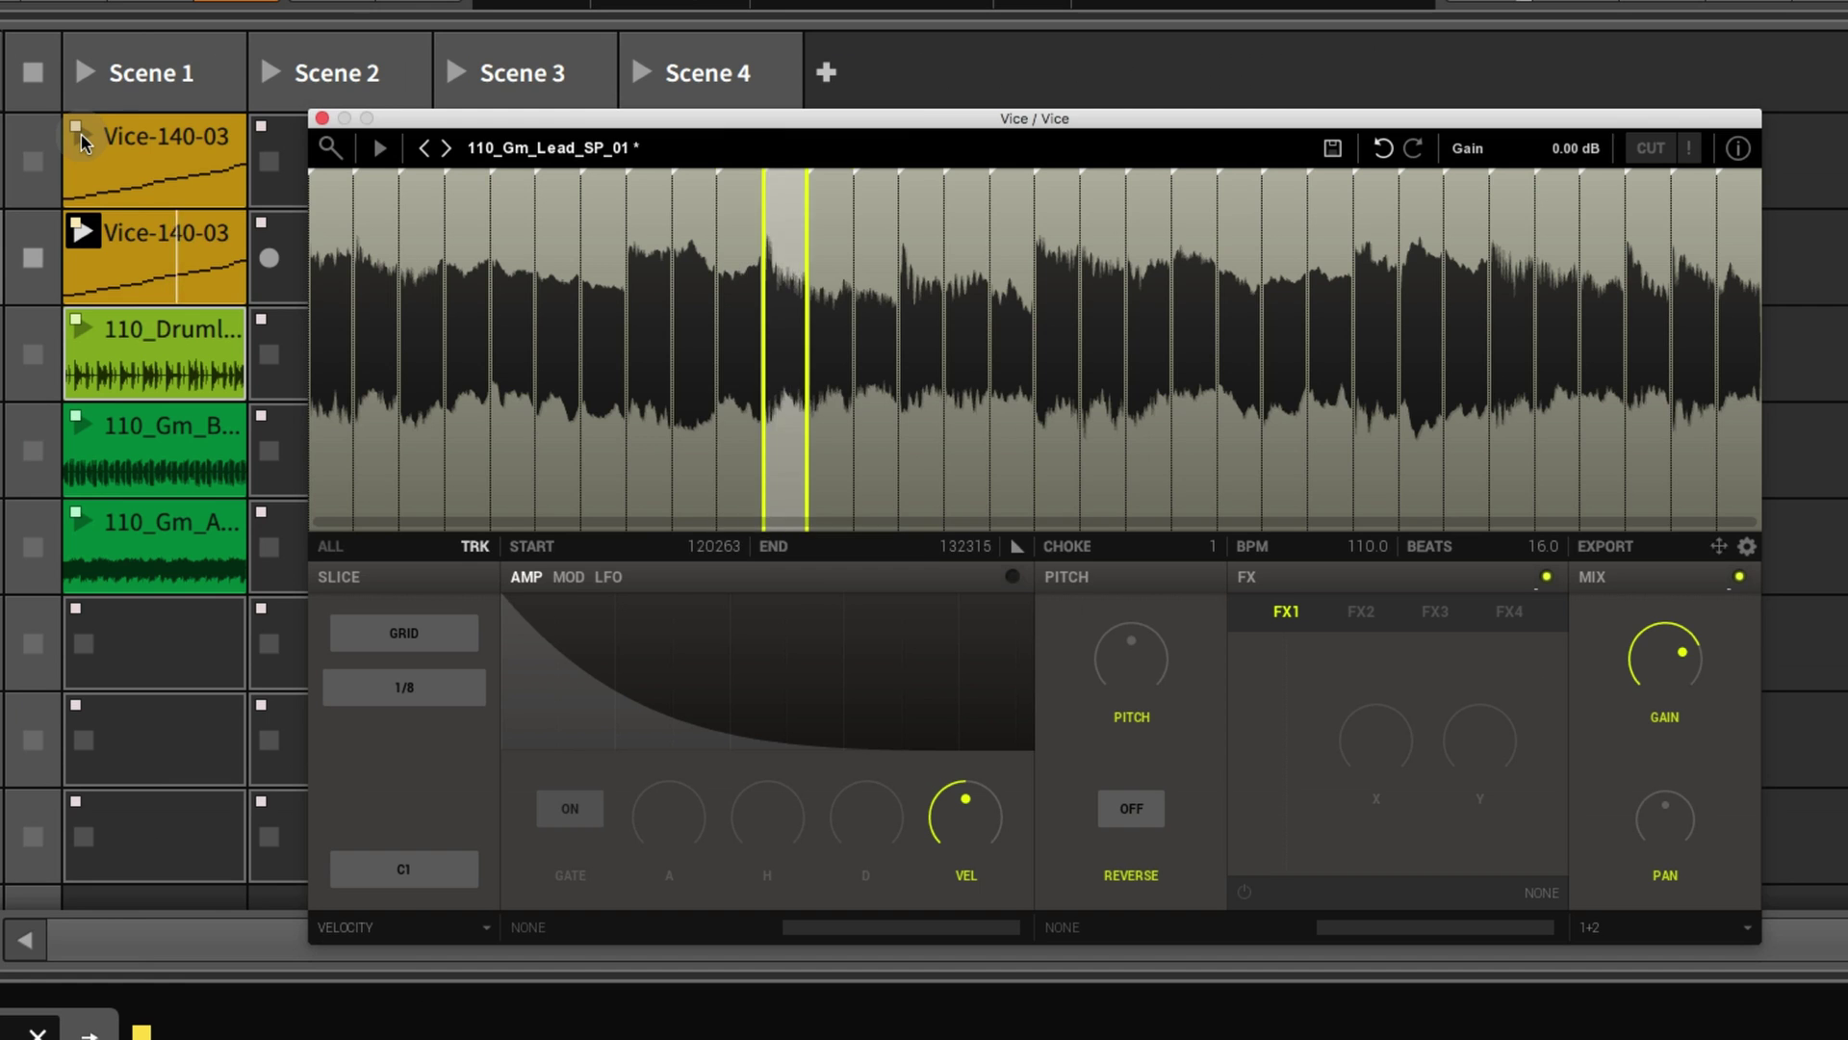
{"action": "left_click", "coordinate": [81, 136]}
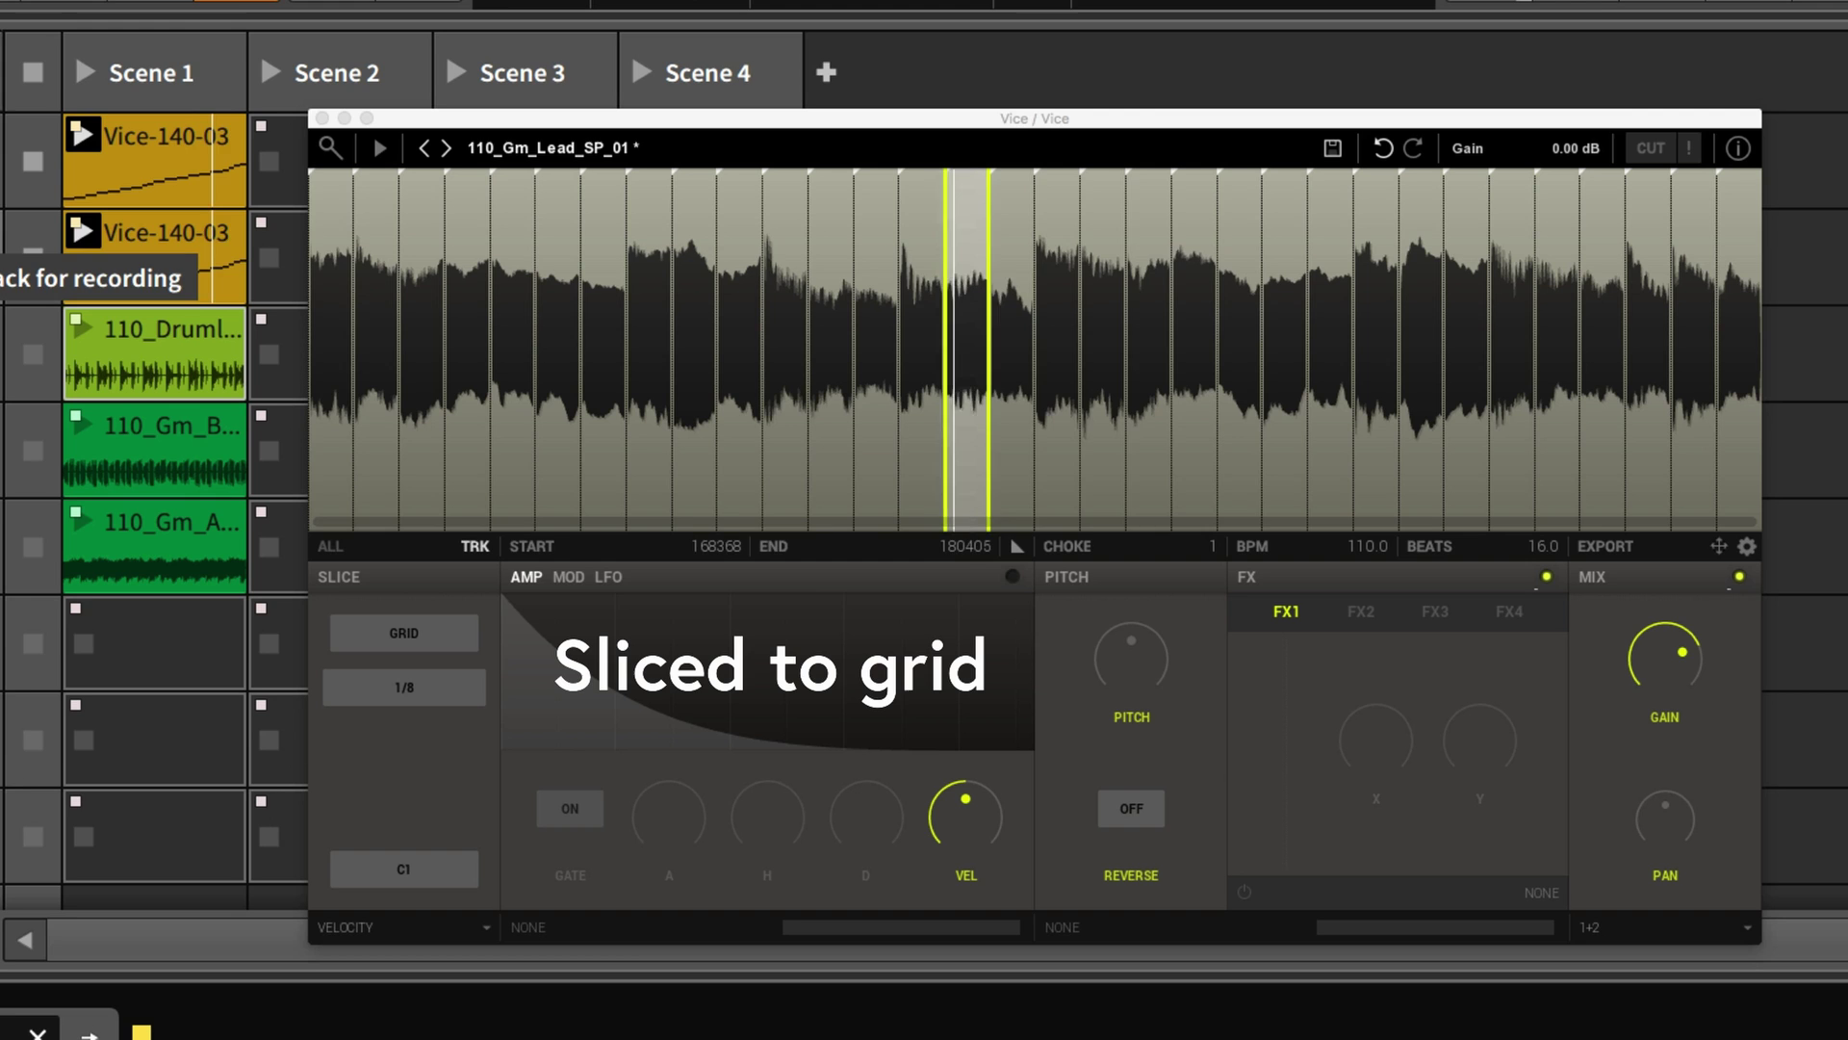
Launch the 110 BPM drum and bass clips alongside the grid-sliced Lead loop
{"action": "left_click", "coordinate": [82, 327]}
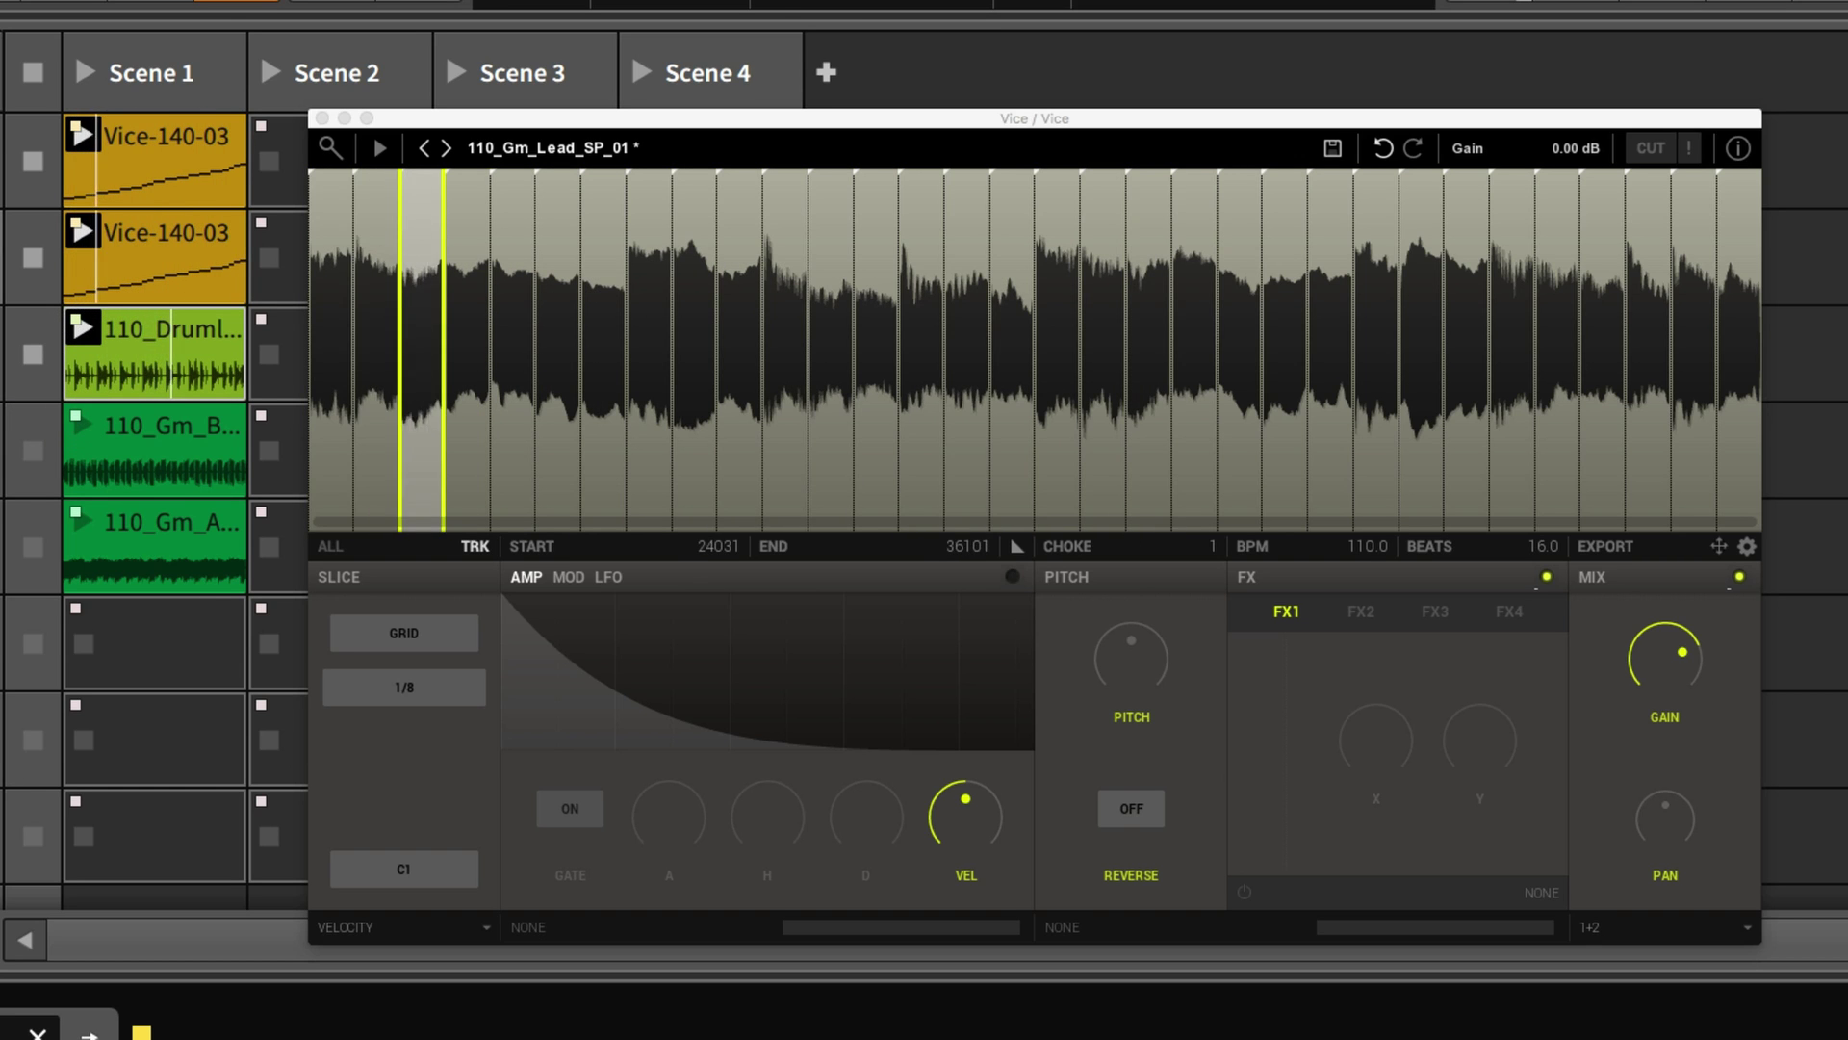
{"action": "left_click", "coordinate": [78, 424]}
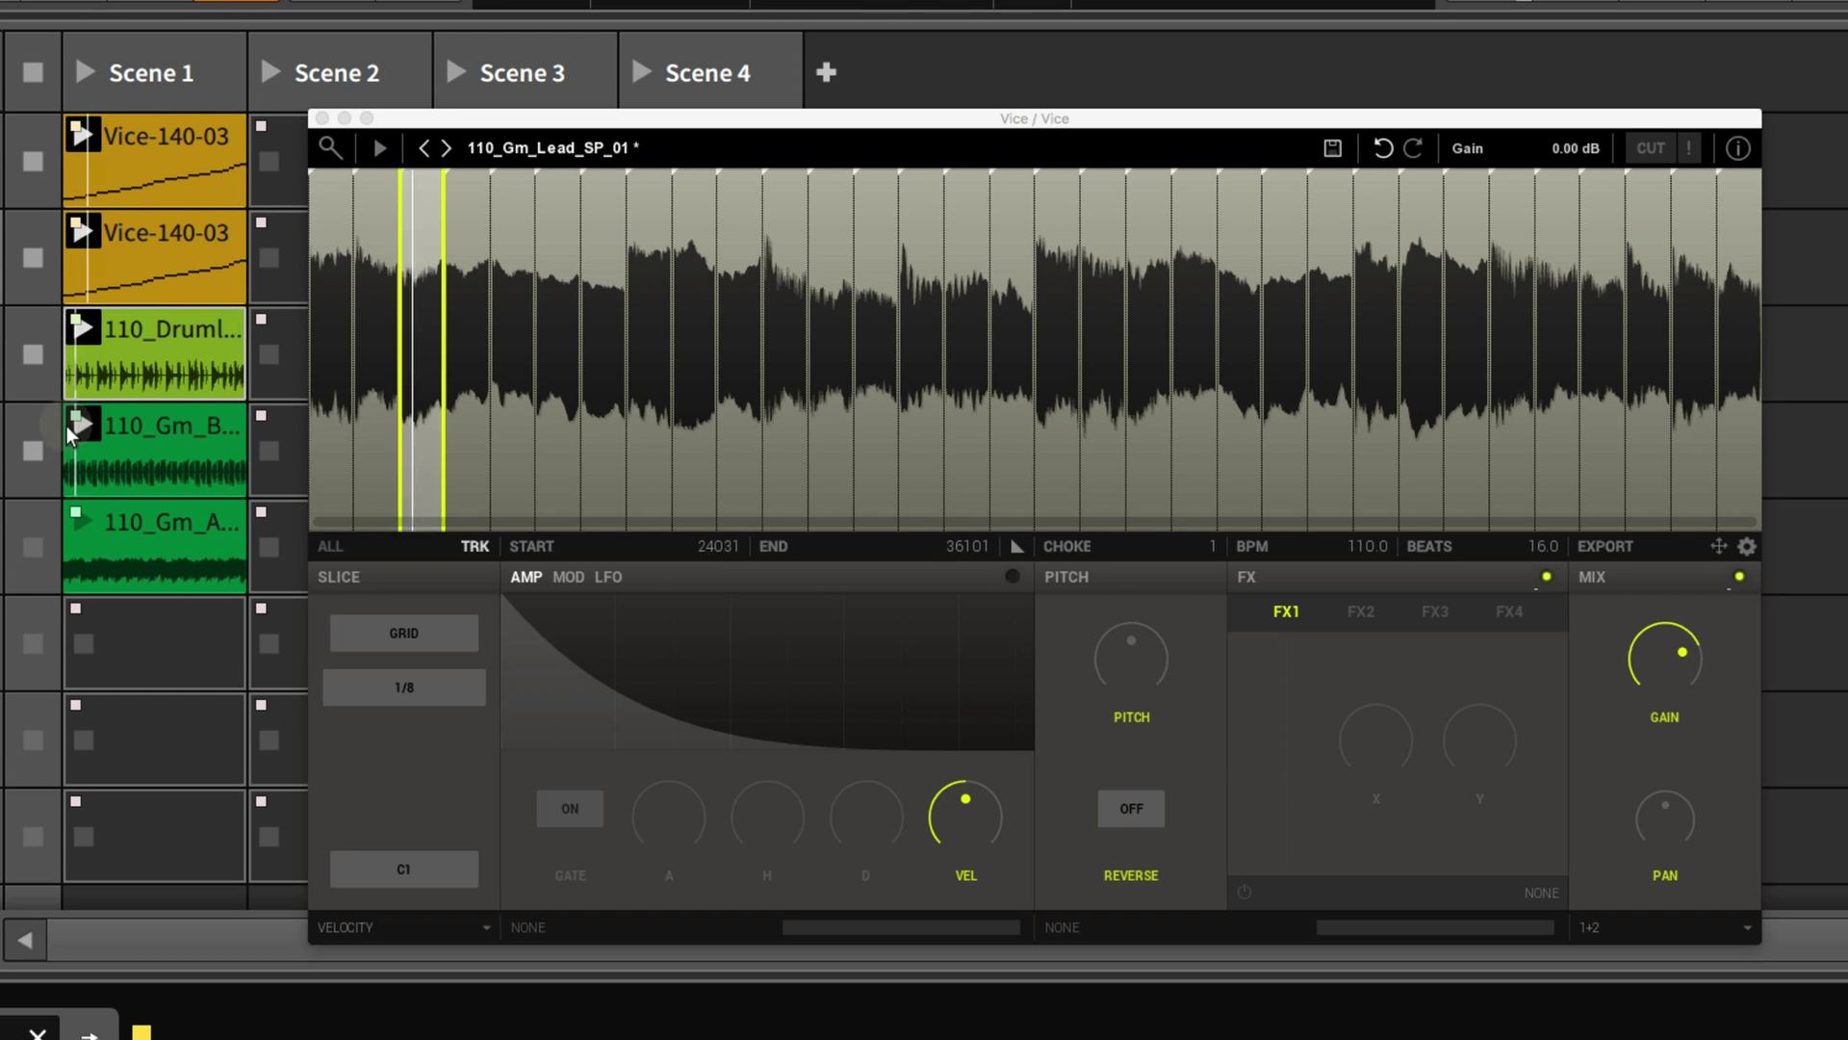